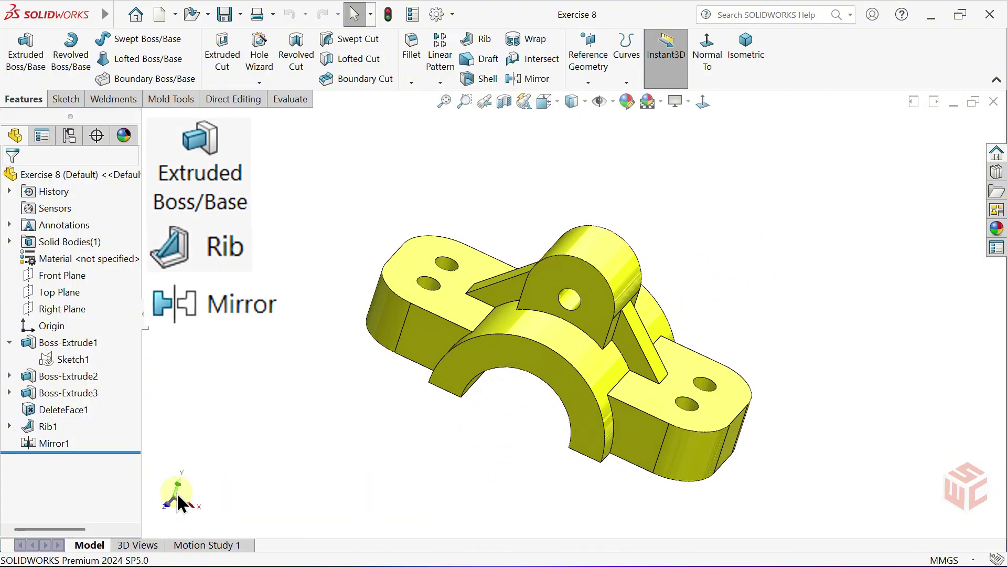
Step: Preview the finished Exercise 8 saddle in Front, Right, Bottom and Isometric views
{"action": "key", "text": "ctrl+1"}
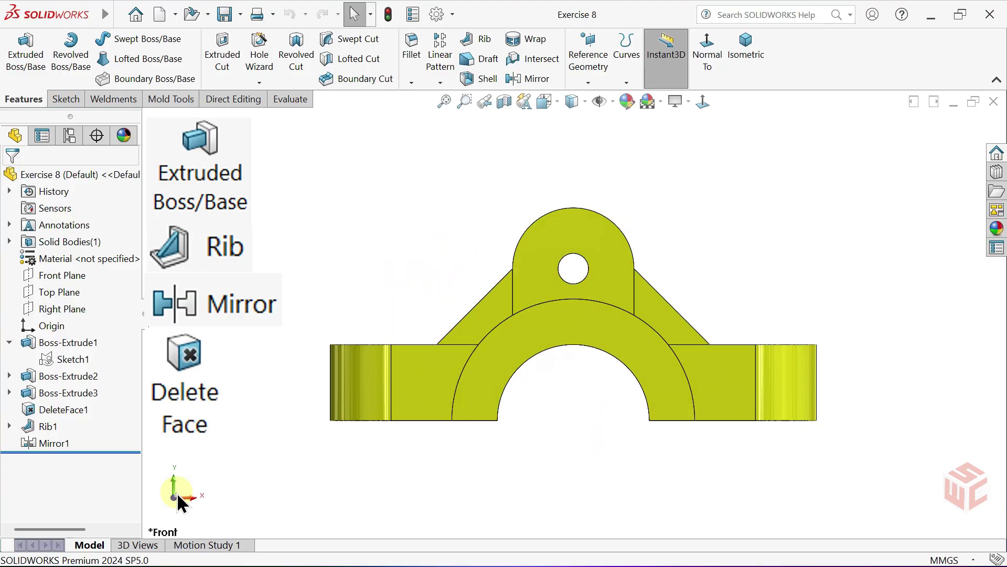
{"action": "left_click", "coordinate": [178, 495]}
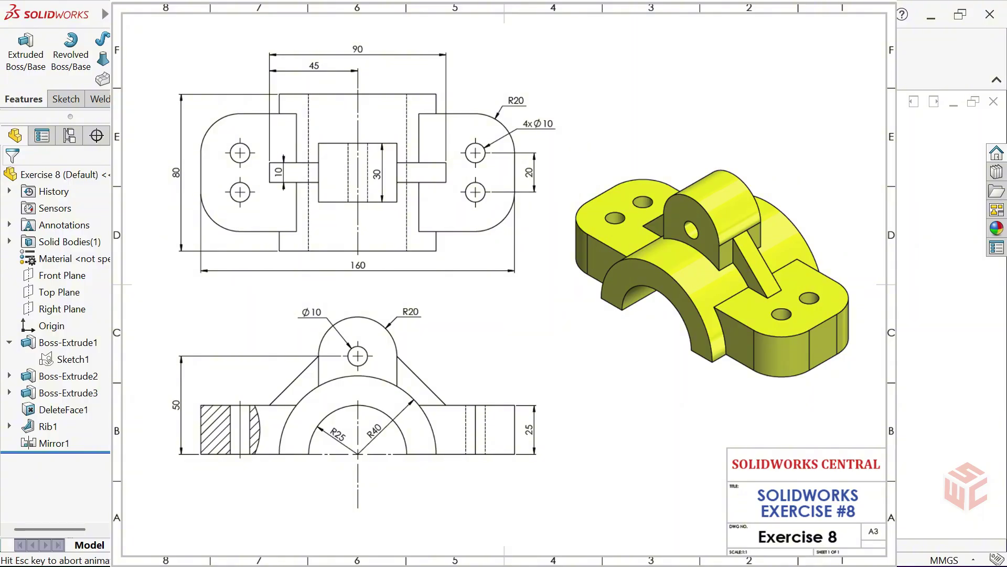
{"action": "left_click", "coordinate": [174, 496]}
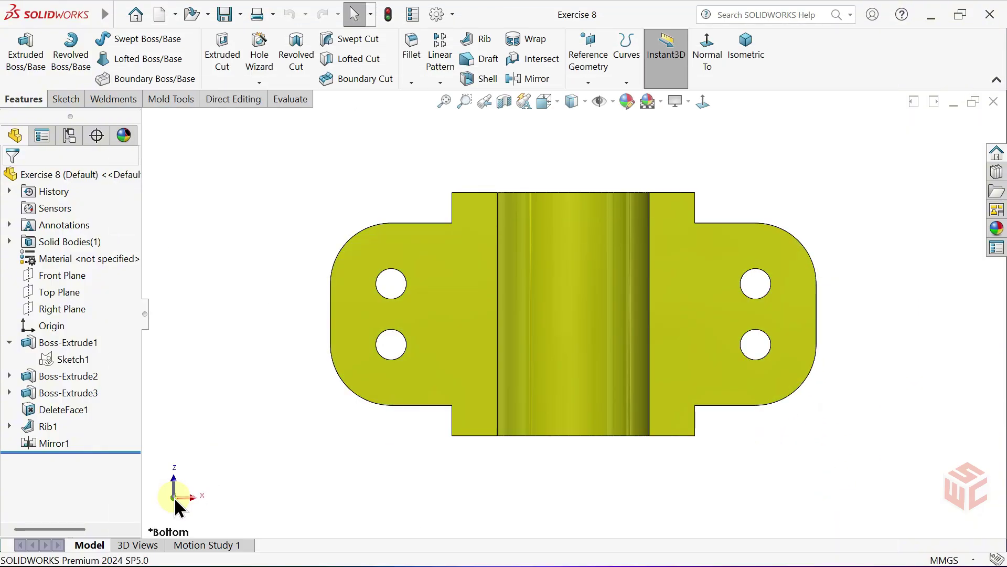
{"action": "left_click", "coordinate": [174, 497]}
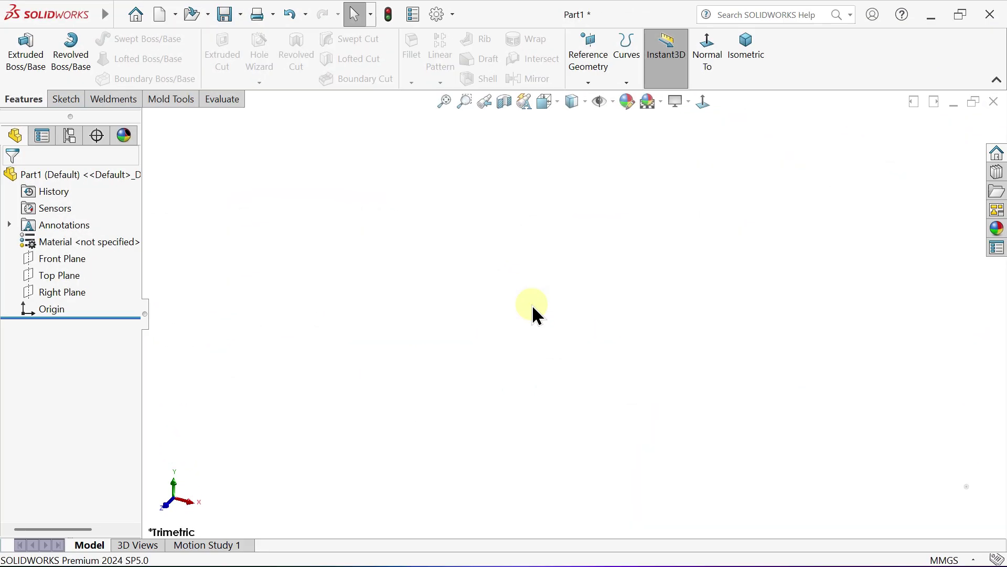
Step: Start a sketch on the Front Plane and draw two concentric circles on the origin
{"action": "left_click", "coordinate": [67, 259]}
{"action": "left_click", "coordinate": [80, 240]}
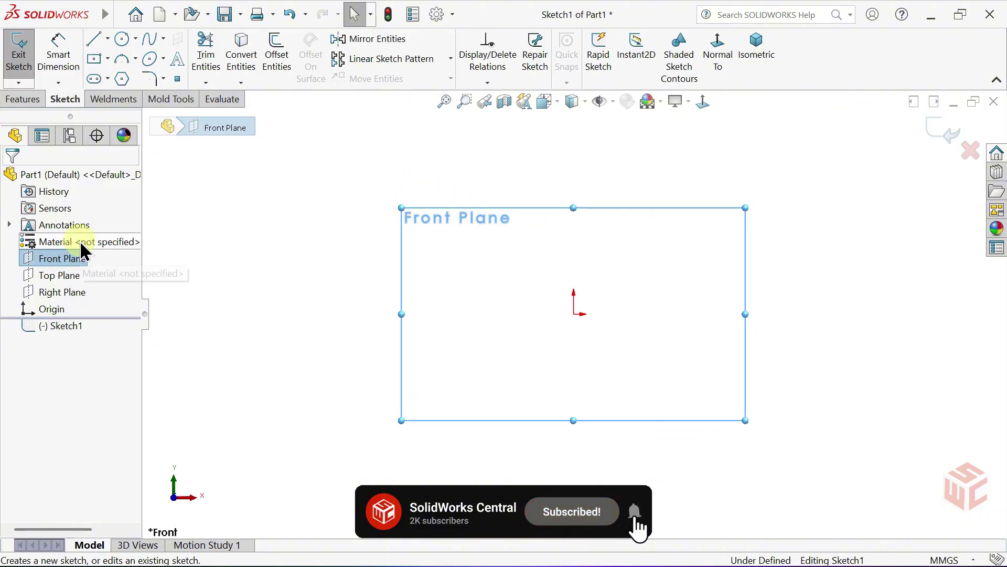
{"action": "left_click", "coordinate": [120, 39]}
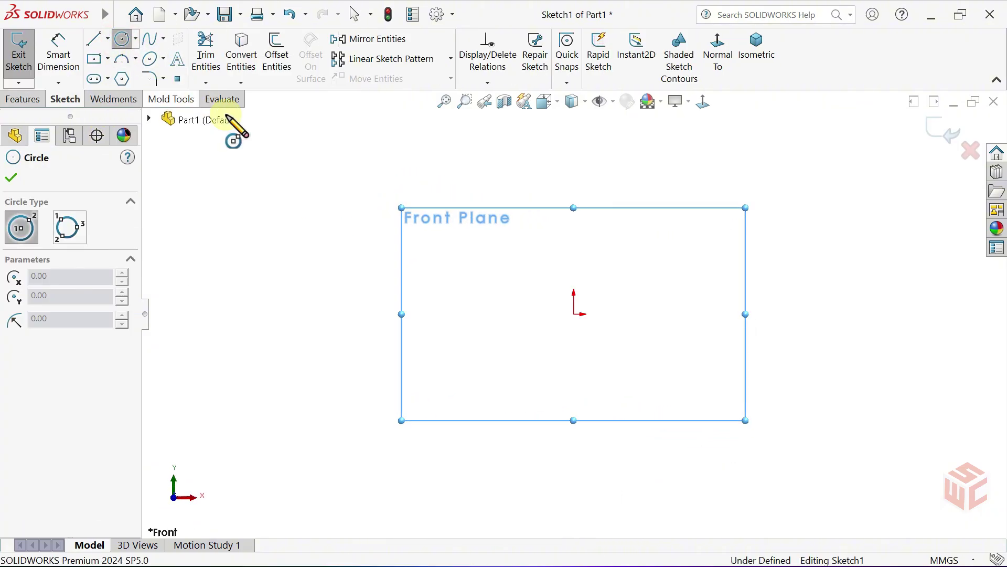
{"action": "left_click", "coordinate": [575, 313]}
{"action": "left_click", "coordinate": [478, 329]}
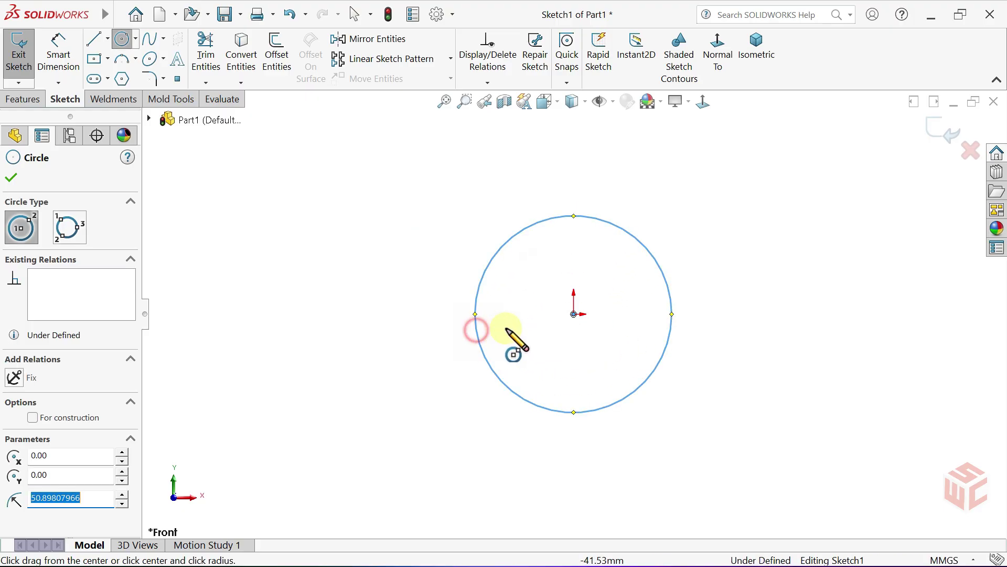
{"action": "left_click", "coordinate": [575, 314]}
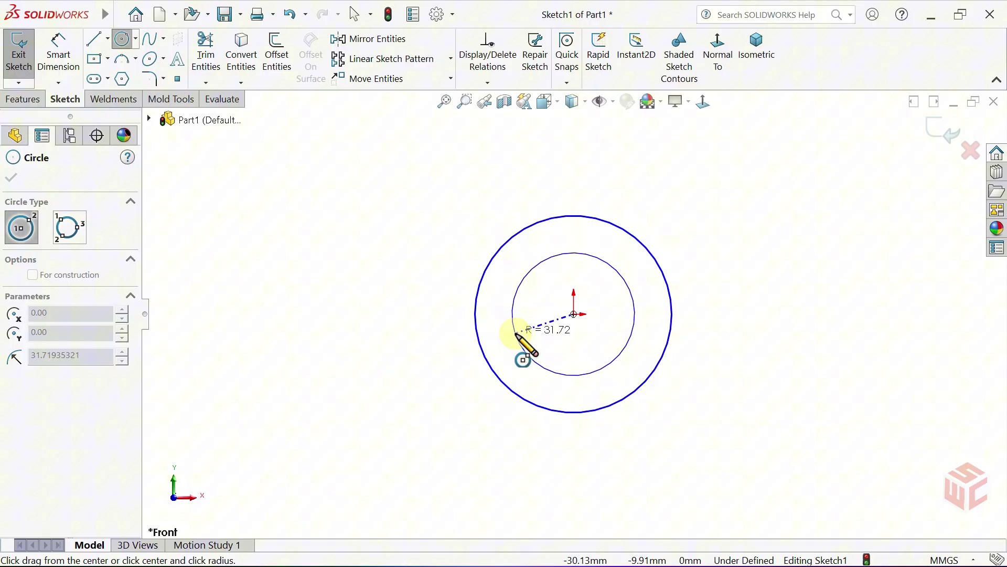
{"action": "left_click", "coordinate": [520, 348]}
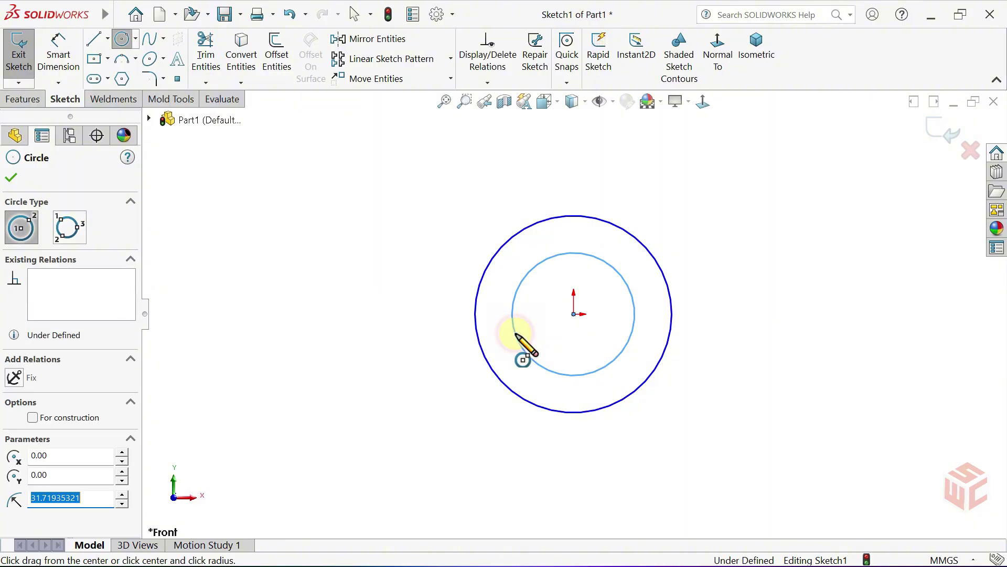
Step: Dimension the outer circle Ø80 and the inner circle Ø50
{"action": "left_click", "coordinate": [58, 58]}
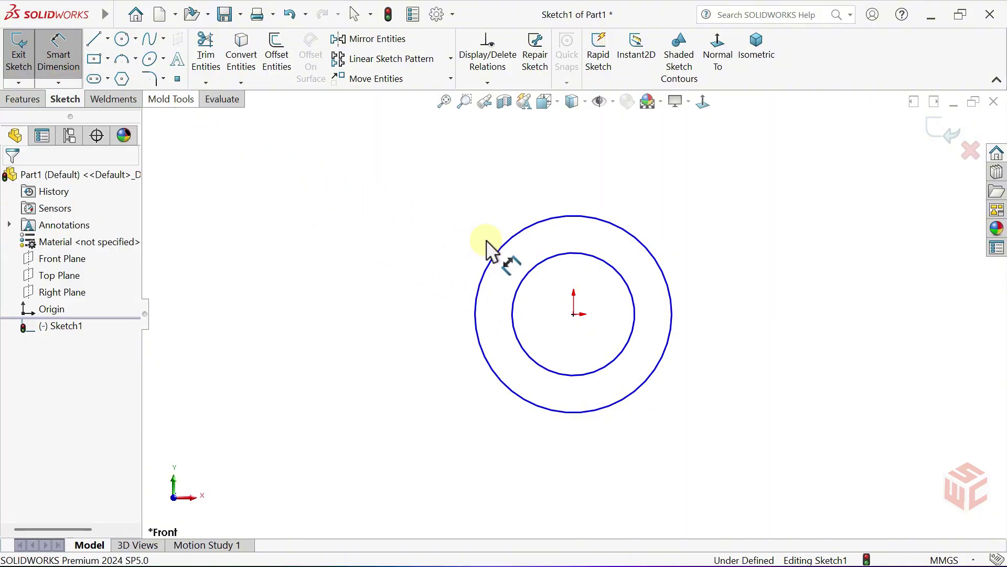
{"action": "left_click", "coordinate": [504, 257]}
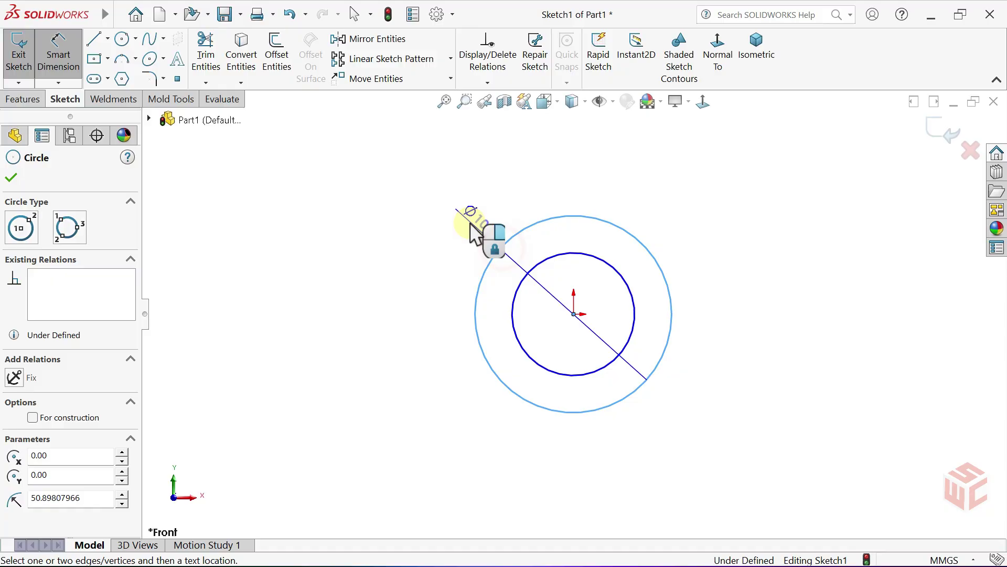
{"action": "left_click", "coordinate": [457, 247]}
{"action": "type", "text": "80"}
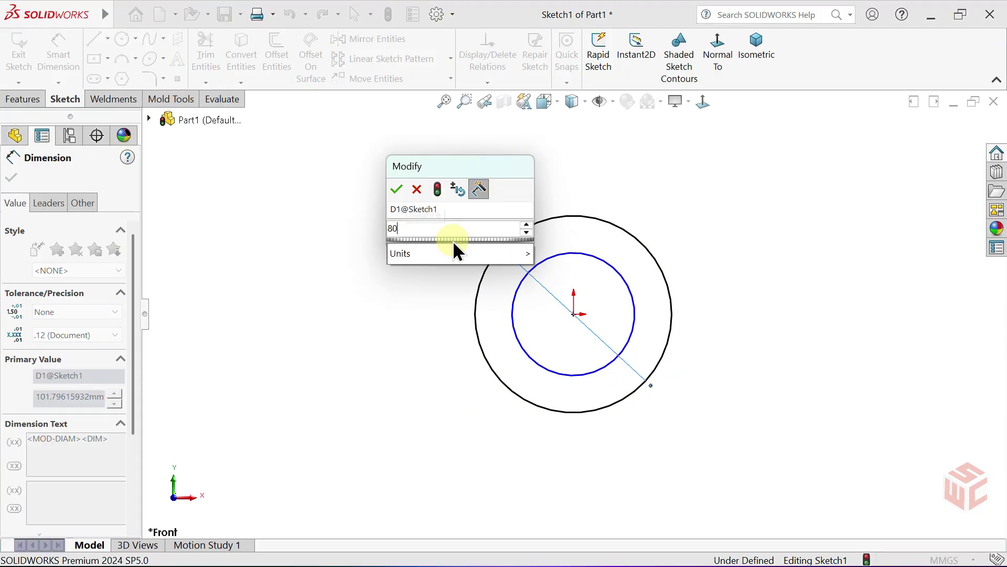
{"action": "key", "text": "Return"}
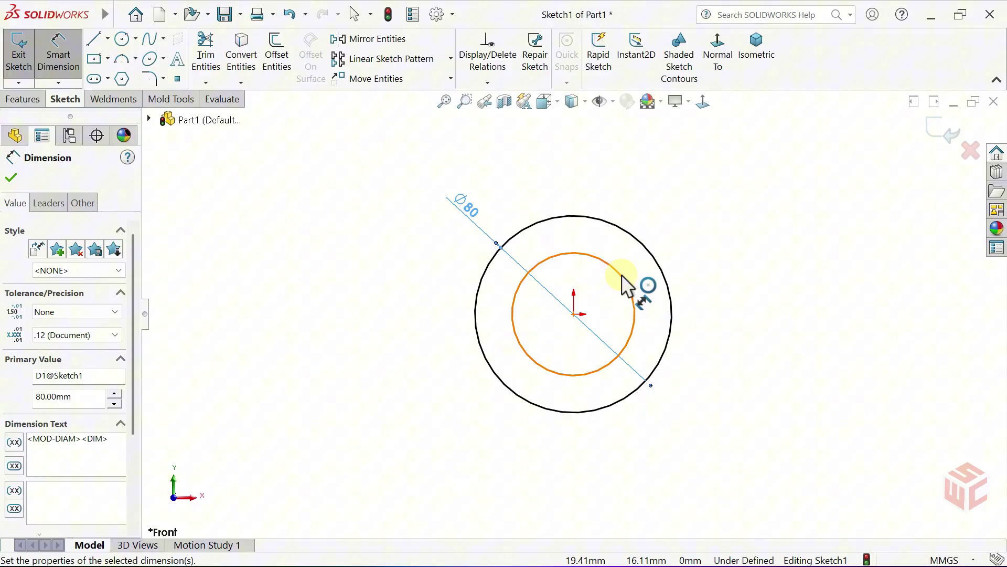
{"action": "left_click", "coordinate": [632, 285]}
{"action": "left_click", "coordinate": [689, 231]}
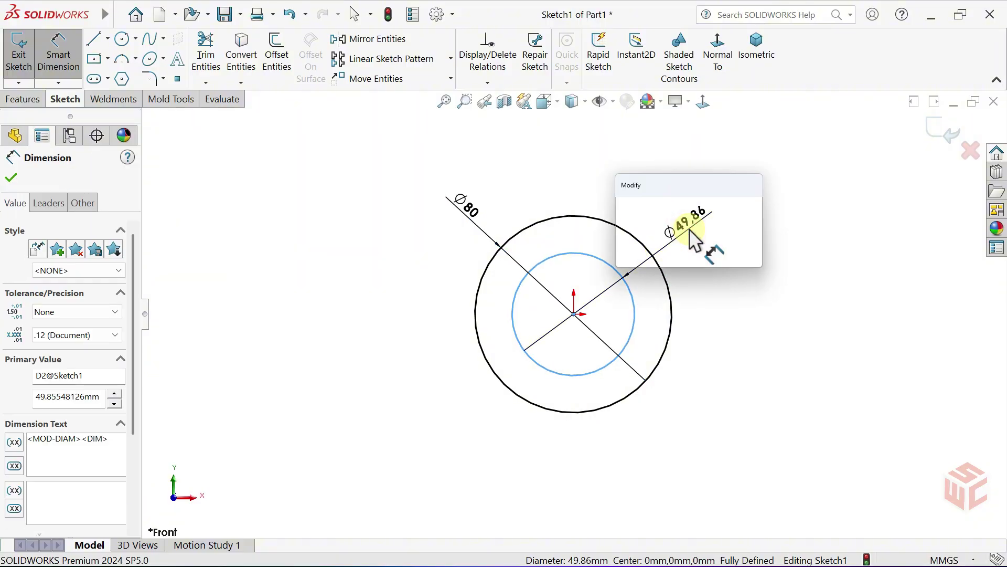
{"action": "type", "text": "50"}
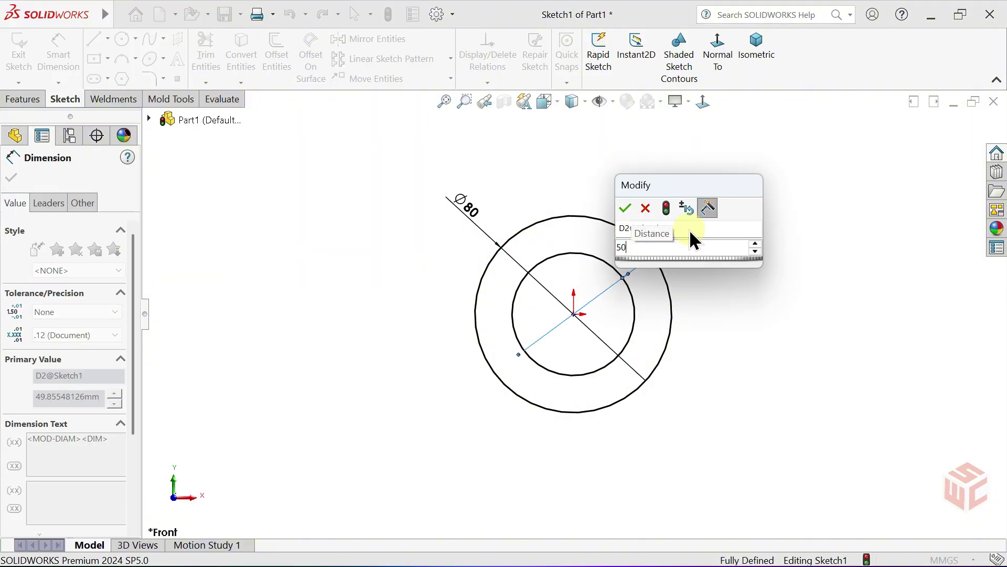
{"action": "key", "text": "Return"}
{"action": "right_click", "coordinate": [698, 248]}
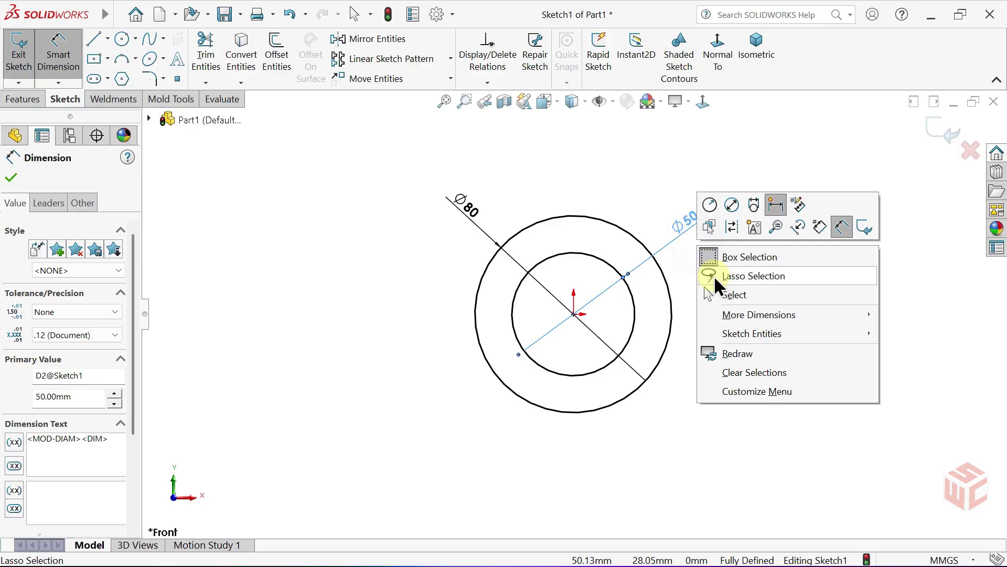
{"action": "left_click", "coordinate": [707, 294]}
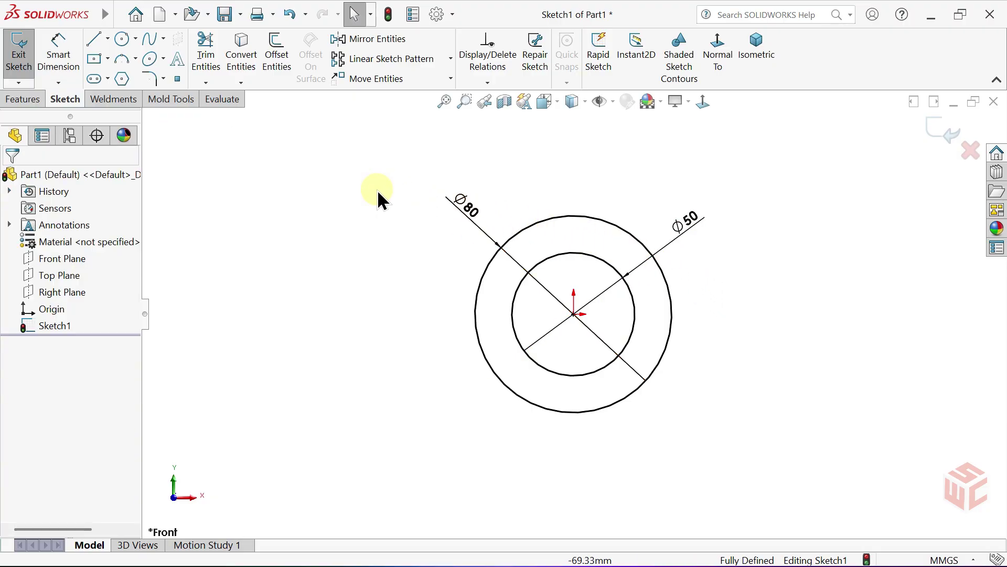
Step: Draw a horizontal line across the outer circle through the origin
{"action": "left_click", "coordinate": [97, 42]}
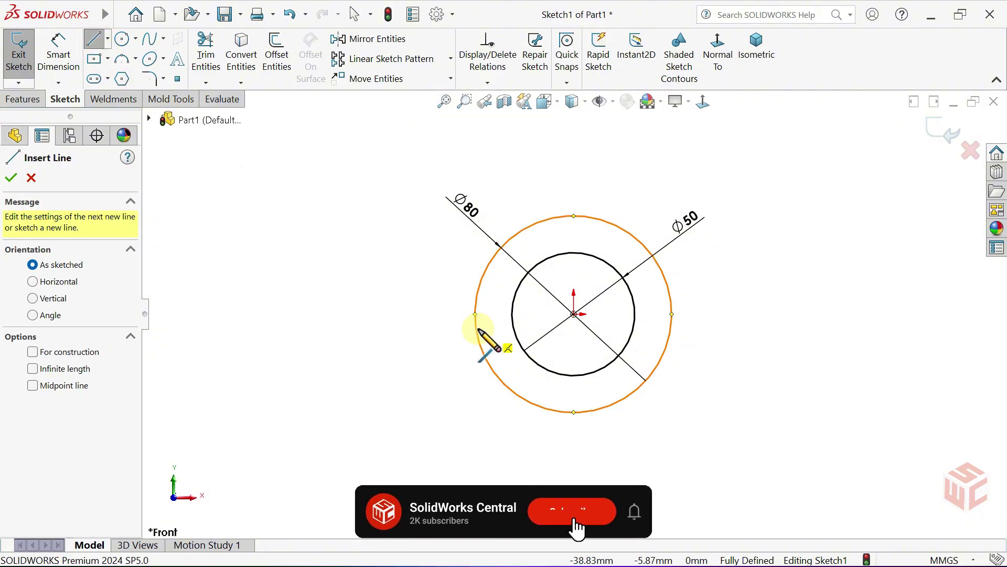
{"action": "left_click", "coordinate": [476, 315]}
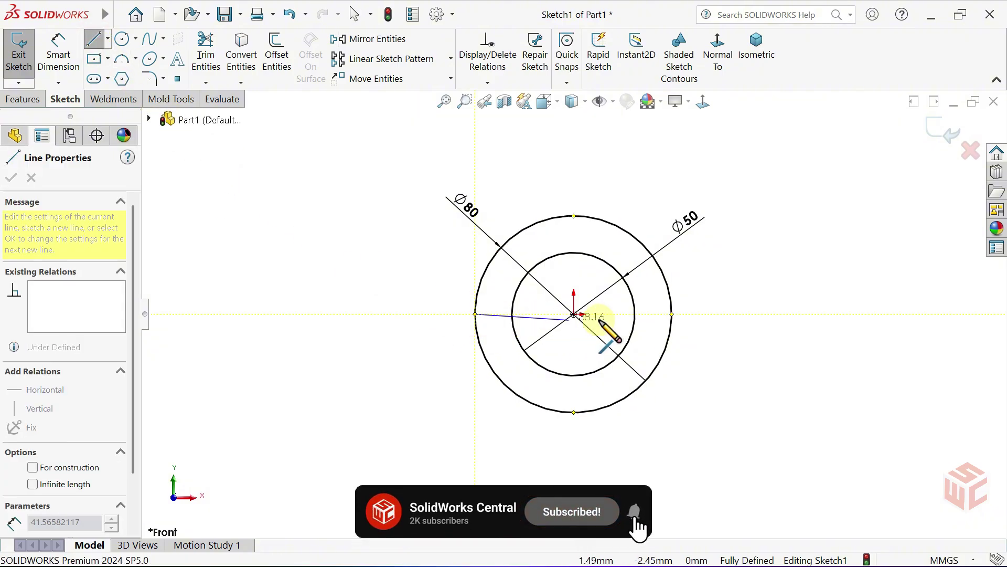
{"action": "left_click", "coordinate": [672, 313]}
{"action": "right_click", "coordinate": [709, 312]}
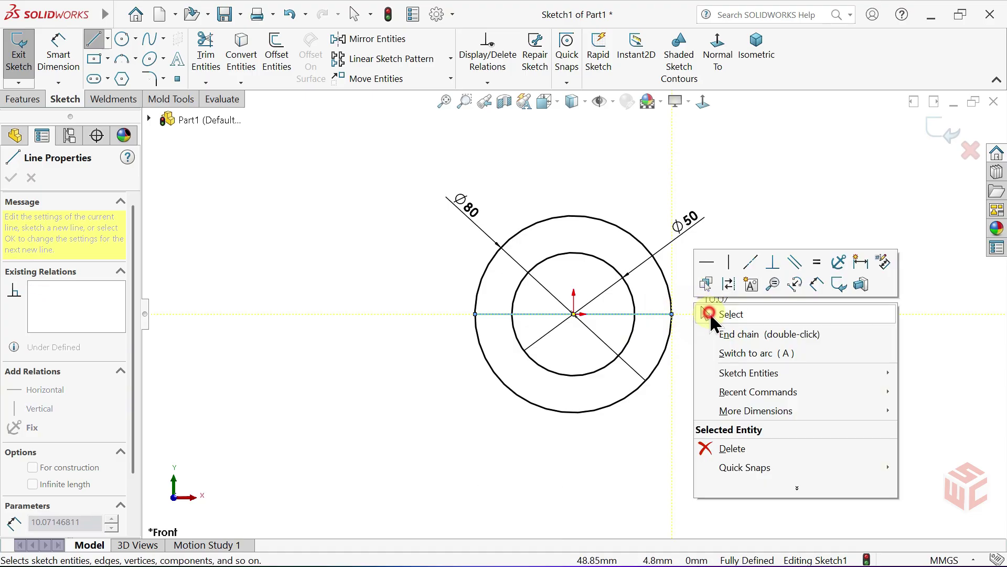
{"action": "left_click", "coordinate": [710, 313]}
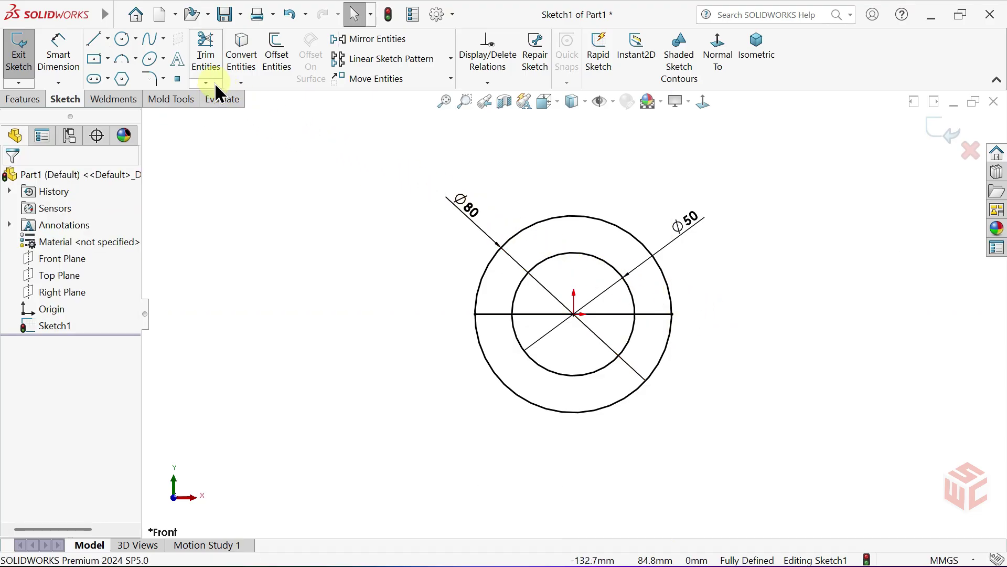
Step: Power-trim away the lower halves of both circles, leaving a half-ring
{"action": "left_click", "coordinate": [209, 64]}
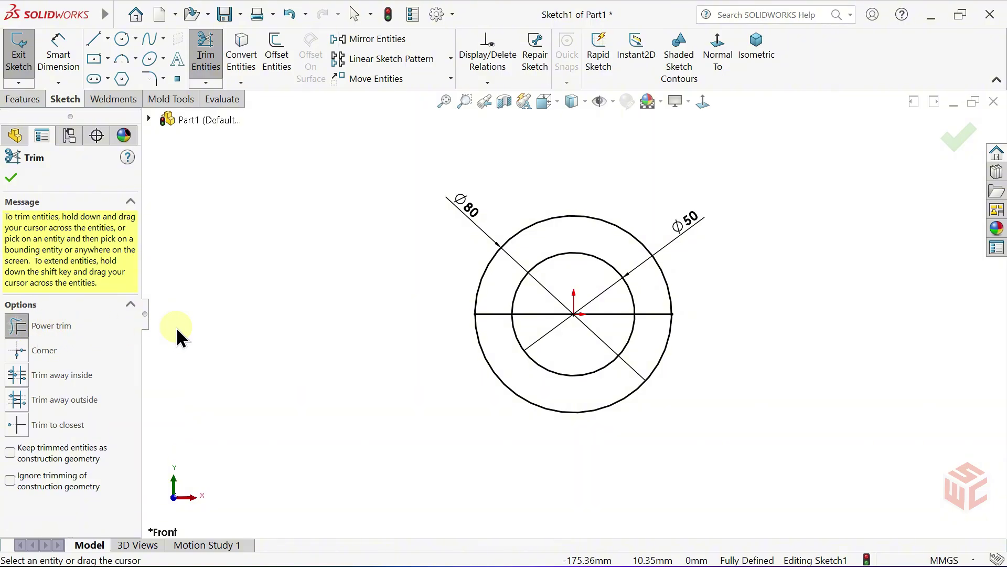
{"action": "scroll", "coordinate": [545, 329], "scroll_direction": "down", "scroll_amount": 3}
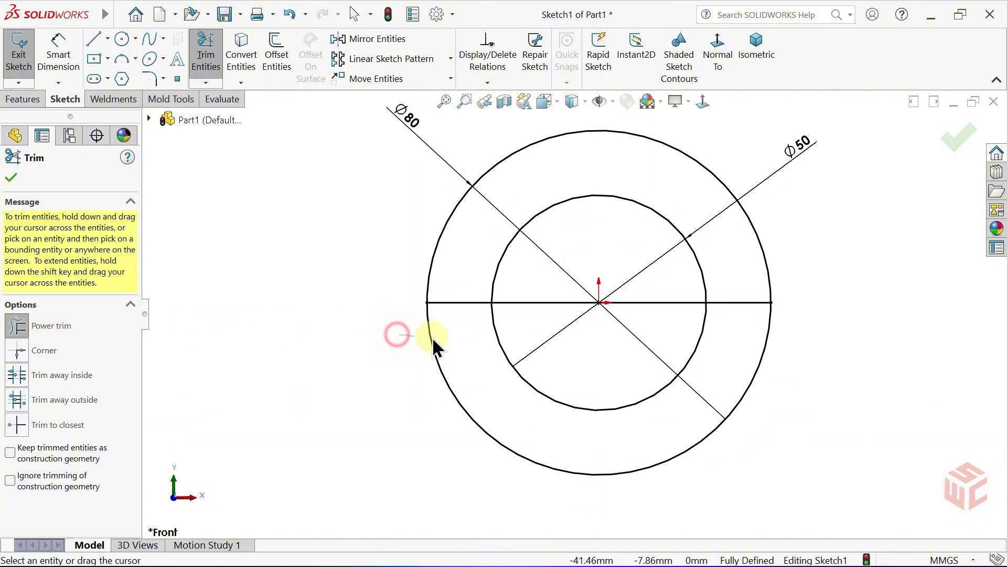
{"action": "left_click_drag", "start_coordinate": [433, 337], "coordinate": [534, 325]}
{"action": "right_click", "coordinate": [523, 285]}
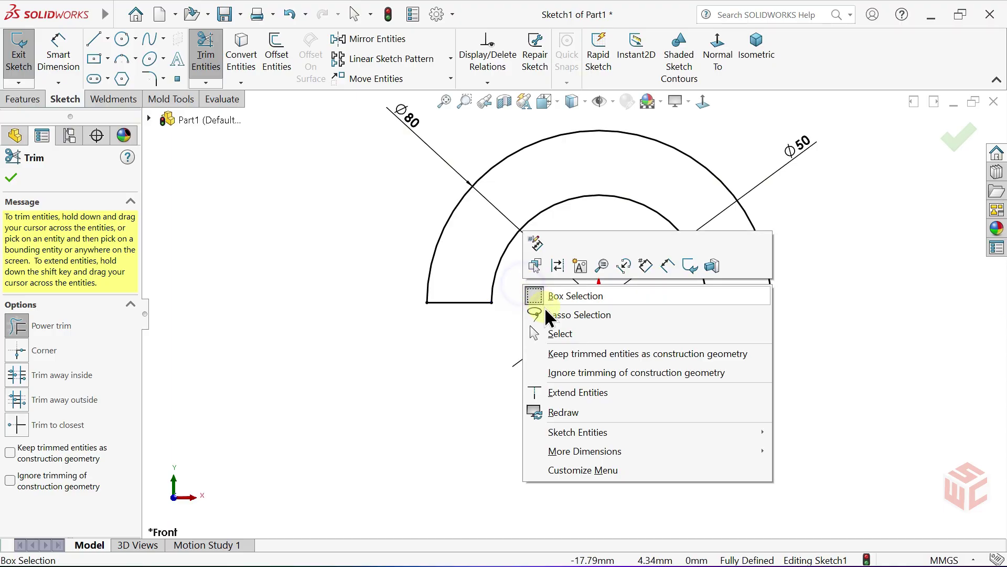
{"action": "left_click", "coordinate": [552, 330]}
{"action": "scroll", "coordinate": [552, 327], "scroll_direction": "up", "scroll_amount": 2}
{"action": "mouse_move", "coordinate": [552, 327]}
{"action": "middle_mouse_down", "text": "shift"}
{"action": "mouse_move", "coordinate": [560, 360]}
{"action": "mouse_move", "coordinate": [546, 450]}
{"action": "mouse_move", "coordinate": [557, 298]}
{"action": "middle_mouse_up", "text": "shift"}
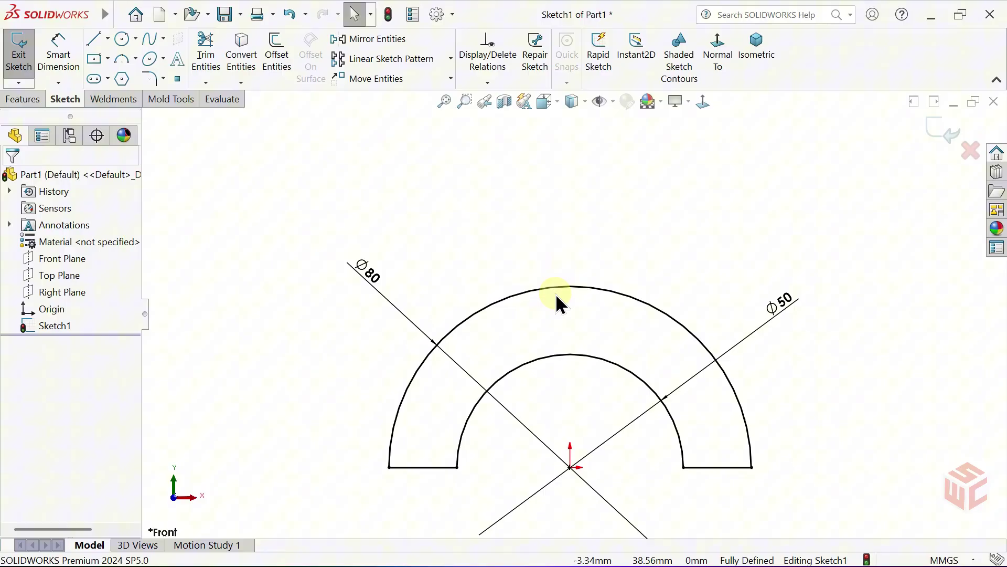
Step: Draw the U-shaped tab outline of two vertical sides and an arched top above the half-ring
{"action": "left_click", "coordinate": [94, 39]}
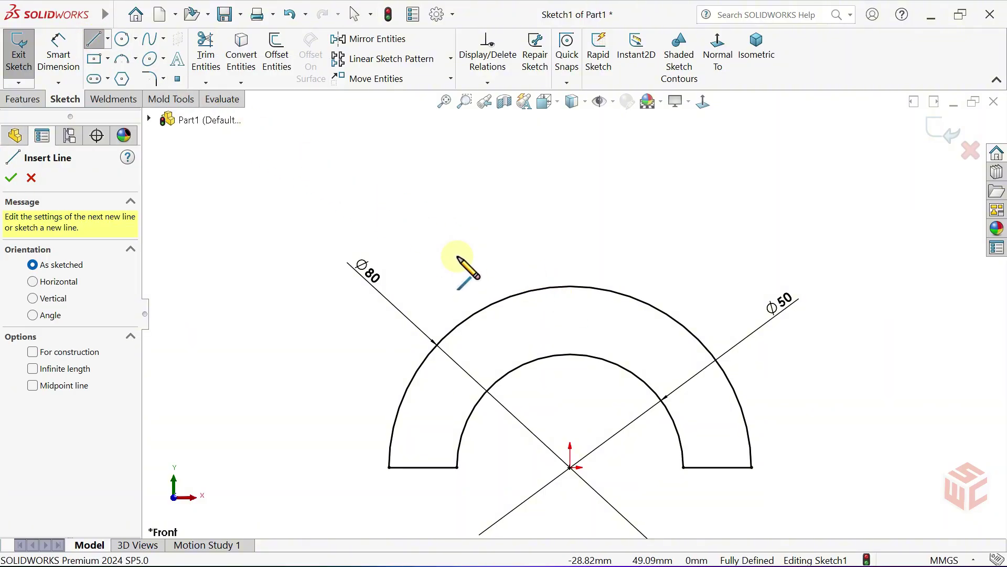
{"action": "left_click", "coordinate": [504, 299]}
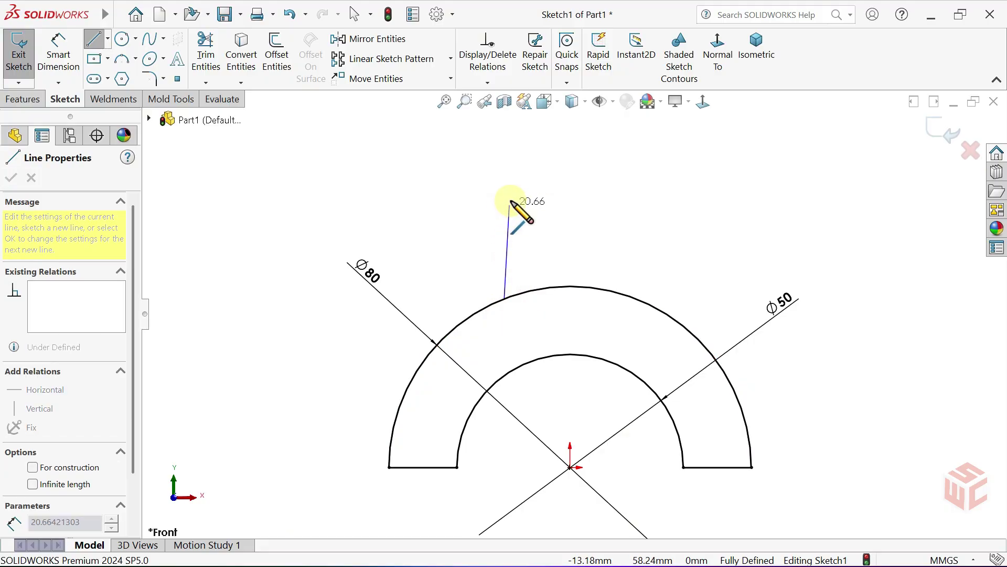
{"action": "left_click", "coordinate": [504, 189]}
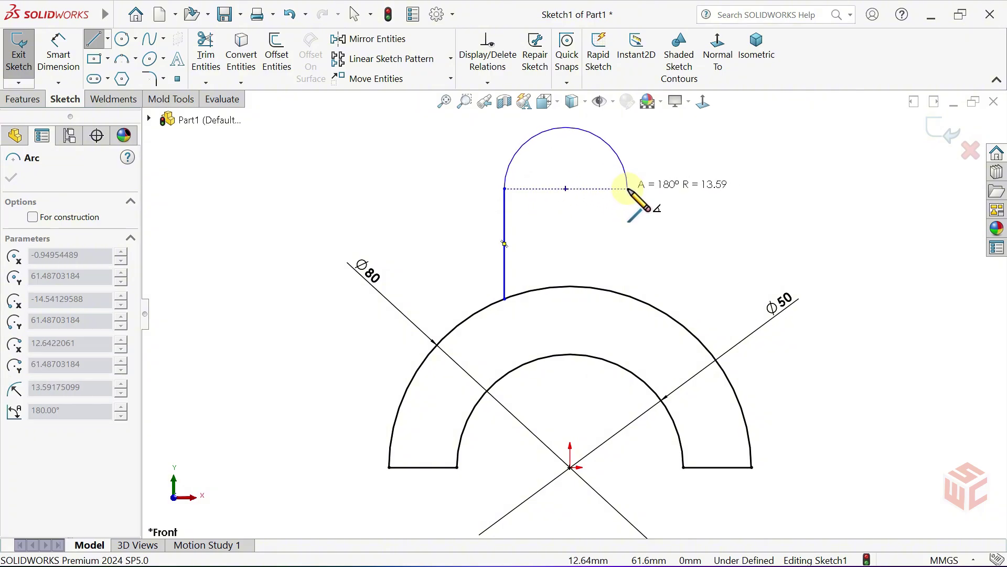
{"action": "left_click", "coordinate": [628, 188]}
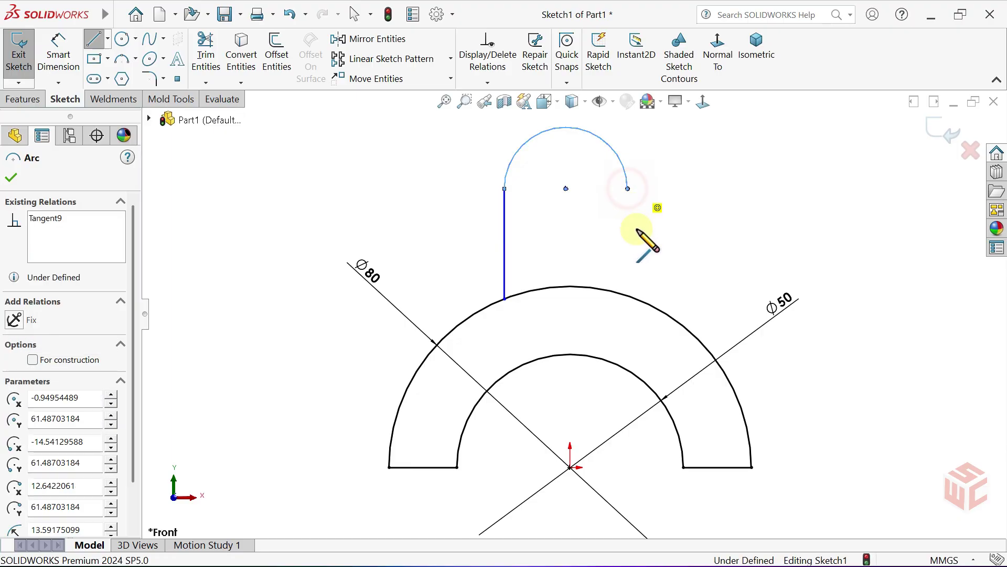
{"action": "left_click", "coordinate": [627, 297]}
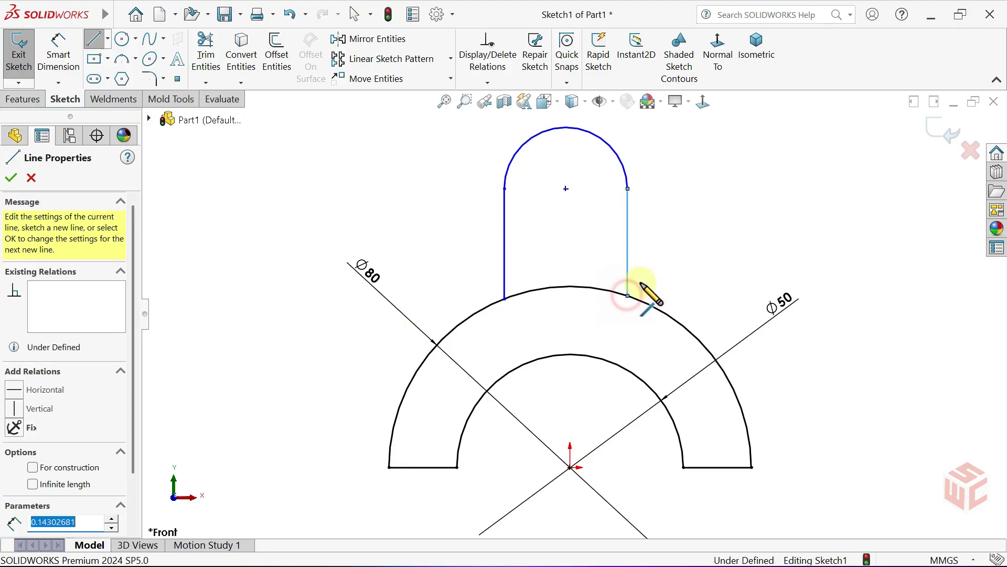
{"action": "right_click", "coordinate": [646, 275]}
{"action": "left_click", "coordinate": [657, 284]}
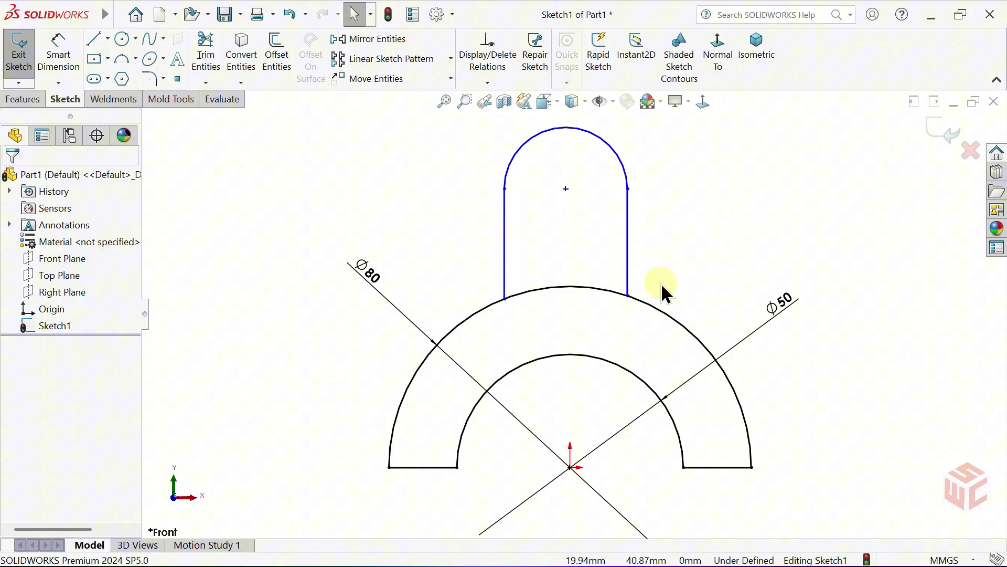
{"action": "key", "text": "f"}
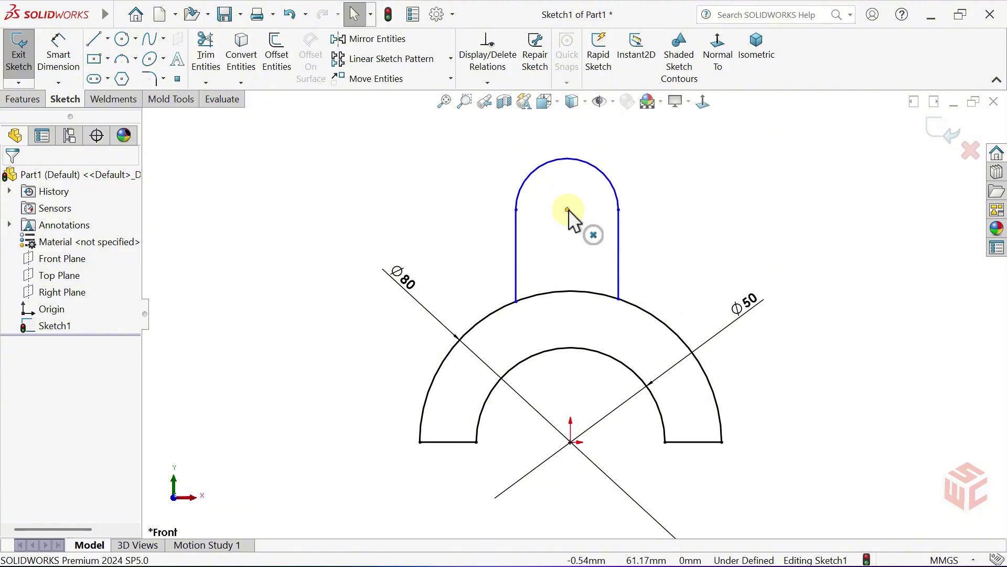
Step: Widen the tab arc and make its centre vertical with the origin
{"action": "left_click_drag", "start_coordinate": [568, 209], "coordinate": [506, 254]}
{"action": "left_click", "coordinate": [520, 257]}
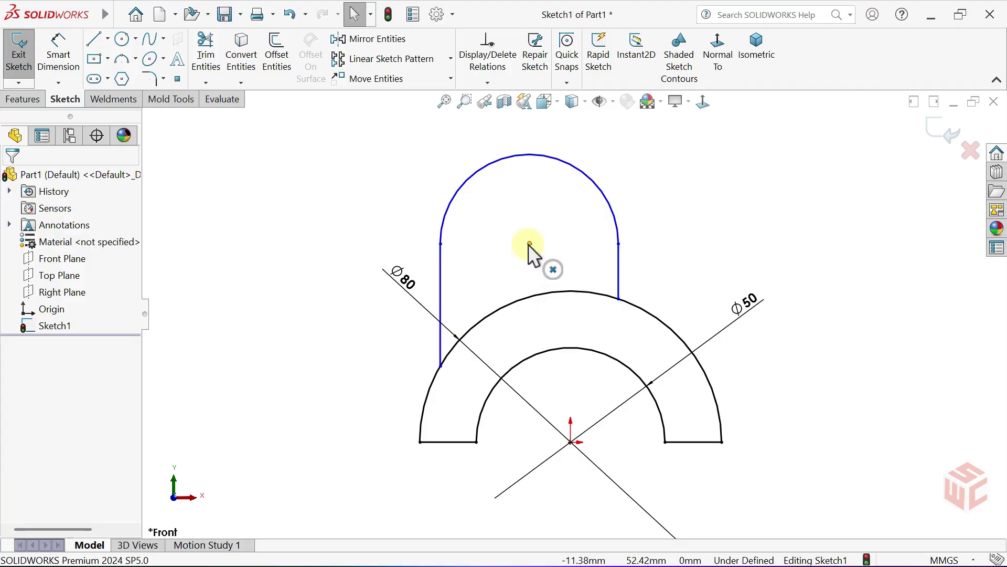
{"action": "left_click", "coordinate": [530, 244]}
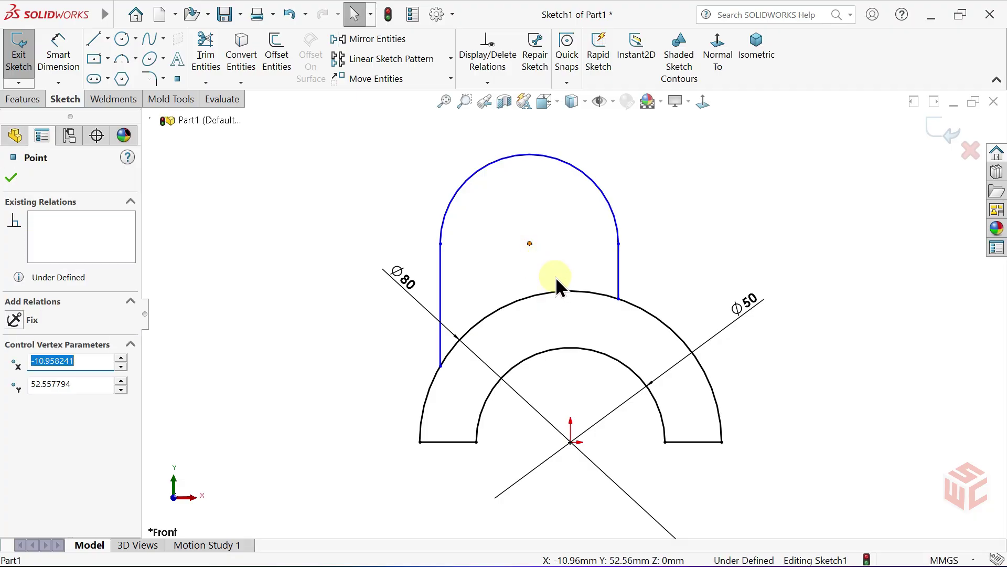
{"action": "left_click", "coordinate": [571, 442], "text": "ctrl"}
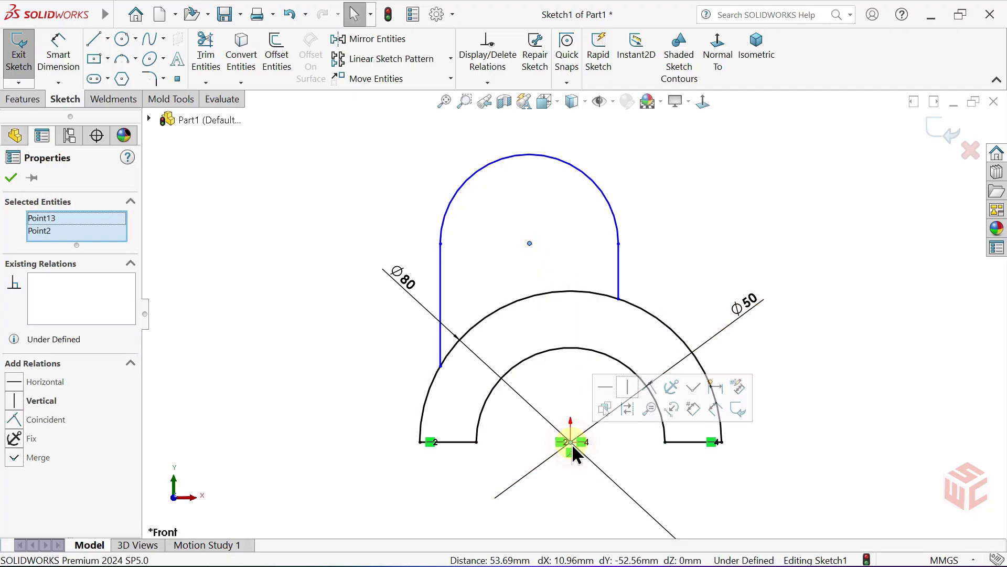
{"action": "left_click", "coordinate": [626, 391]}
{"action": "left_click", "coordinate": [557, 380]}
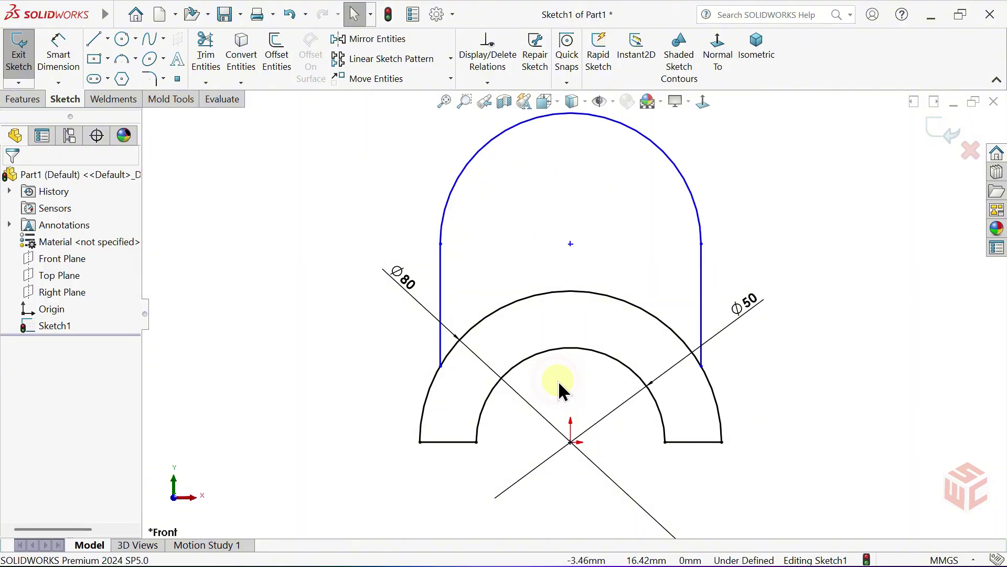
{"action": "key", "text": "f"}
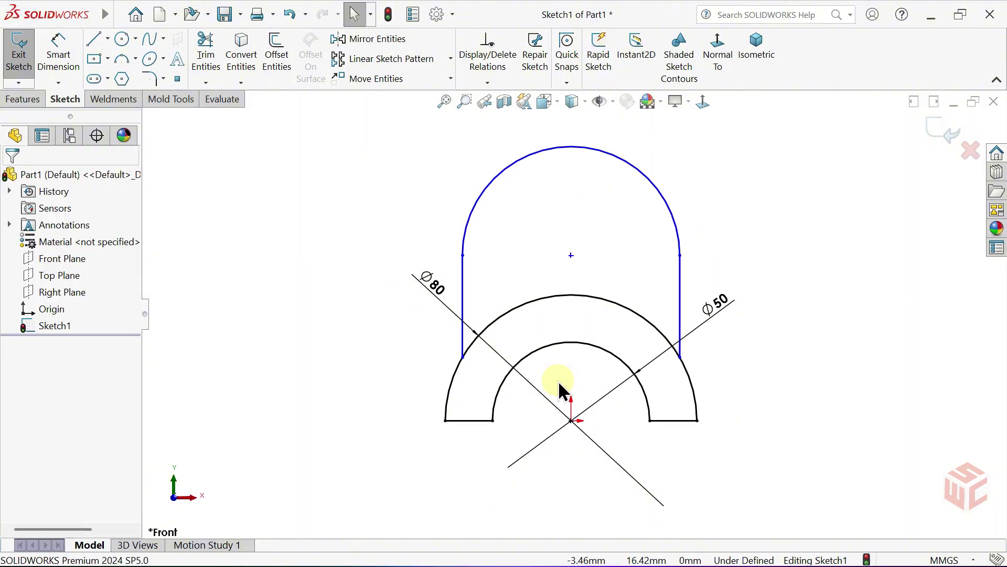
Step: Dimension the tab arc to R20 and its centre 50 mm vertically above the origin
{"action": "left_click", "coordinate": [59, 65]}
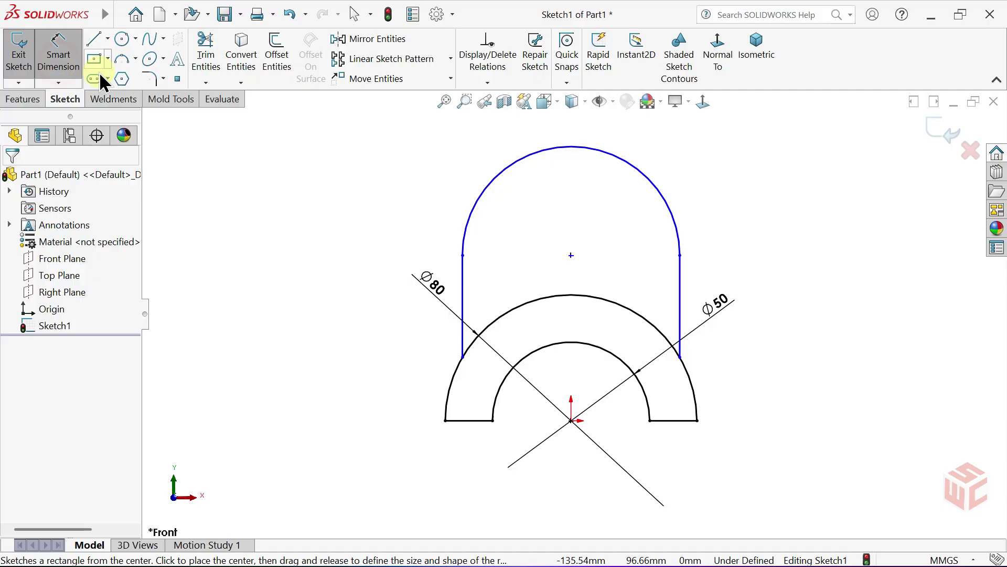
{"action": "left_click", "coordinate": [650, 176]}
{"action": "left_click", "coordinate": [670, 152]}
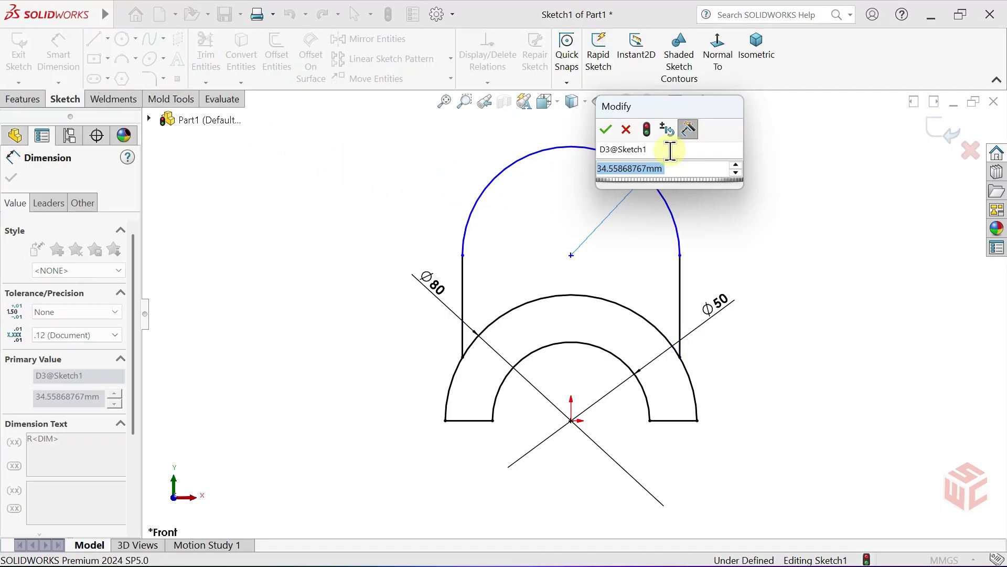
{"action": "type", "text": "20"}
{"action": "key", "text": "Return"}
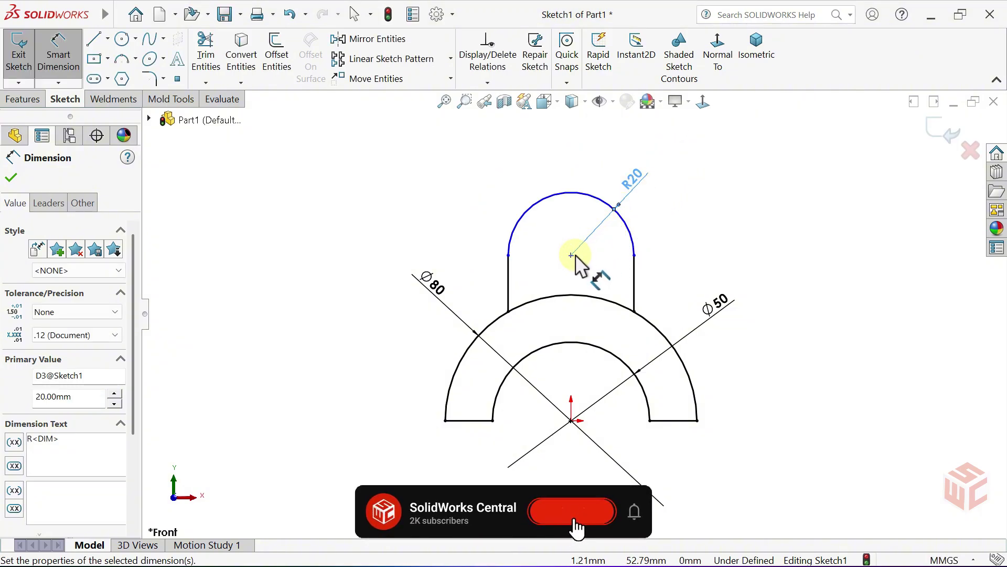
{"action": "left_click", "coordinate": [571, 255]}
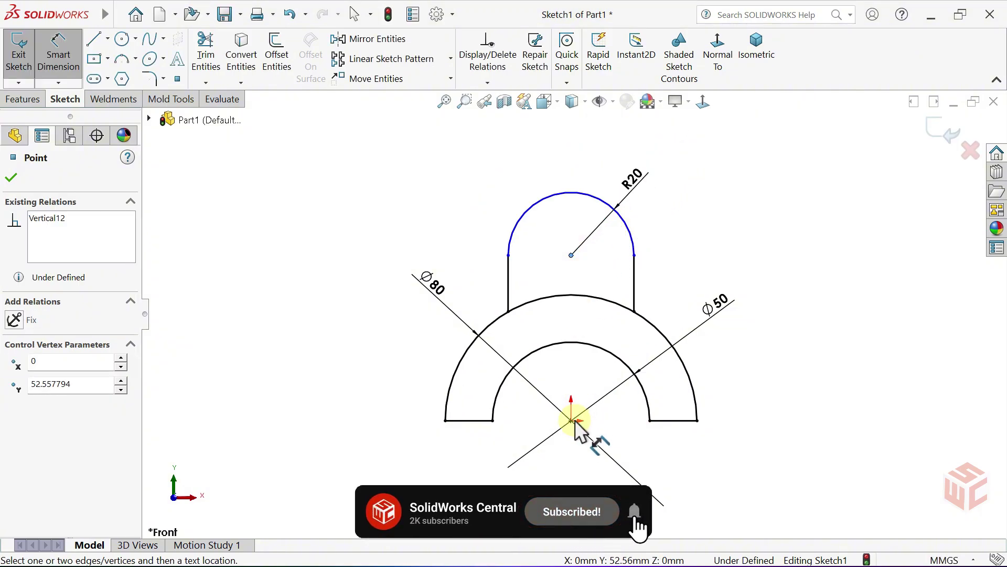
{"action": "left_click", "coordinate": [571, 421]}
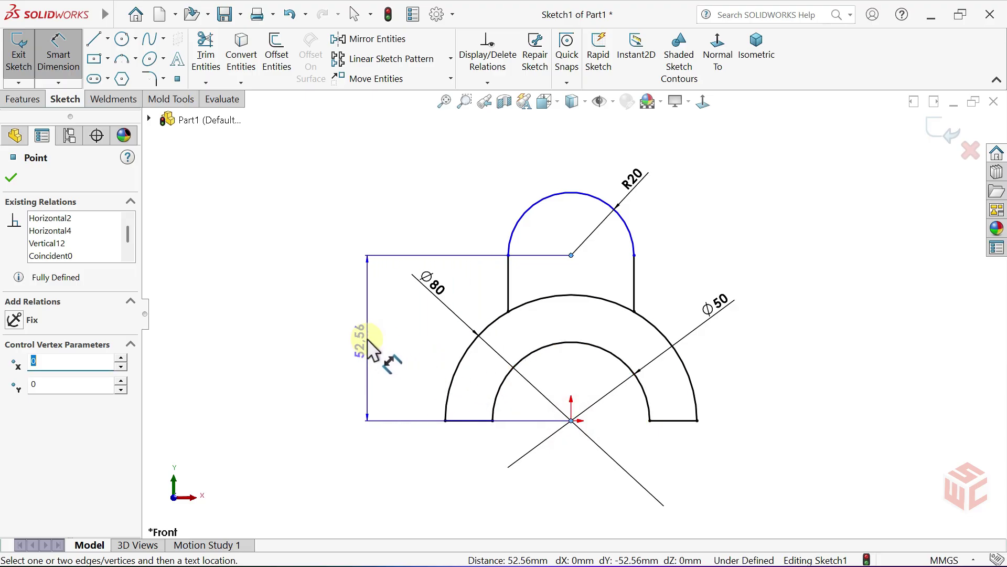
{"action": "left_click", "coordinate": [396, 347]}
{"action": "type", "text": "50"}
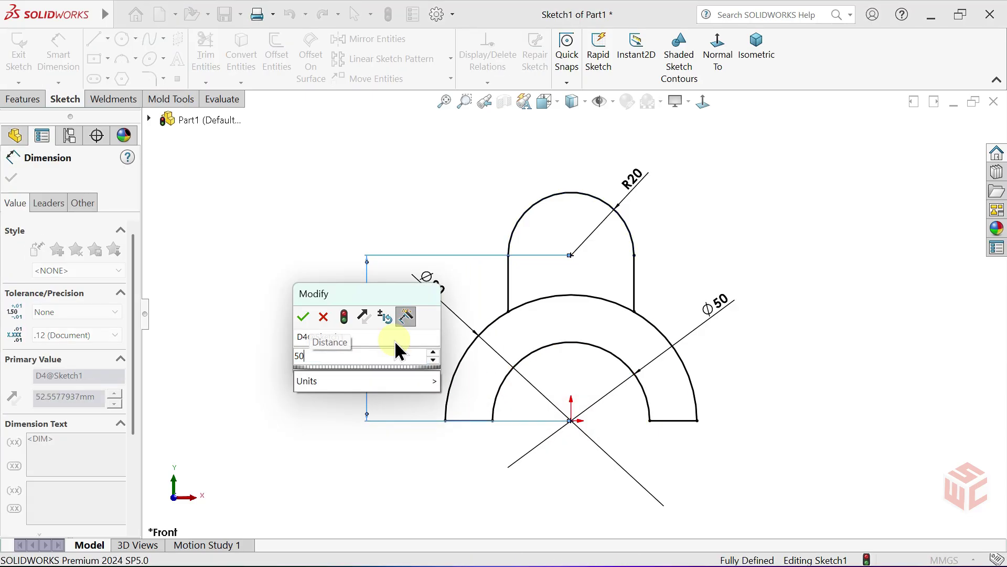
{"action": "key", "text": "Return"}
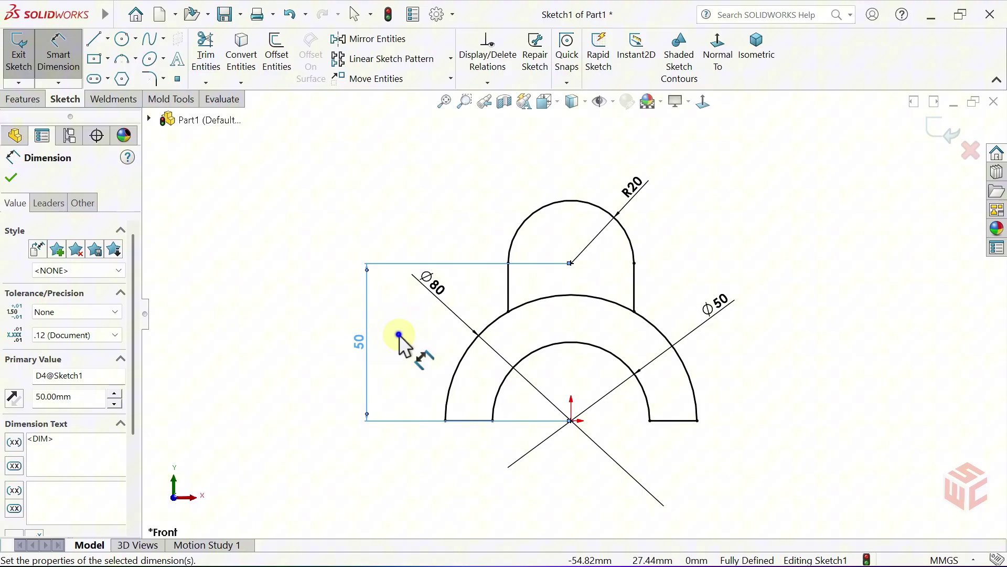
{"action": "right_click", "coordinate": [401, 338]}
{"action": "left_click", "coordinate": [419, 380]}
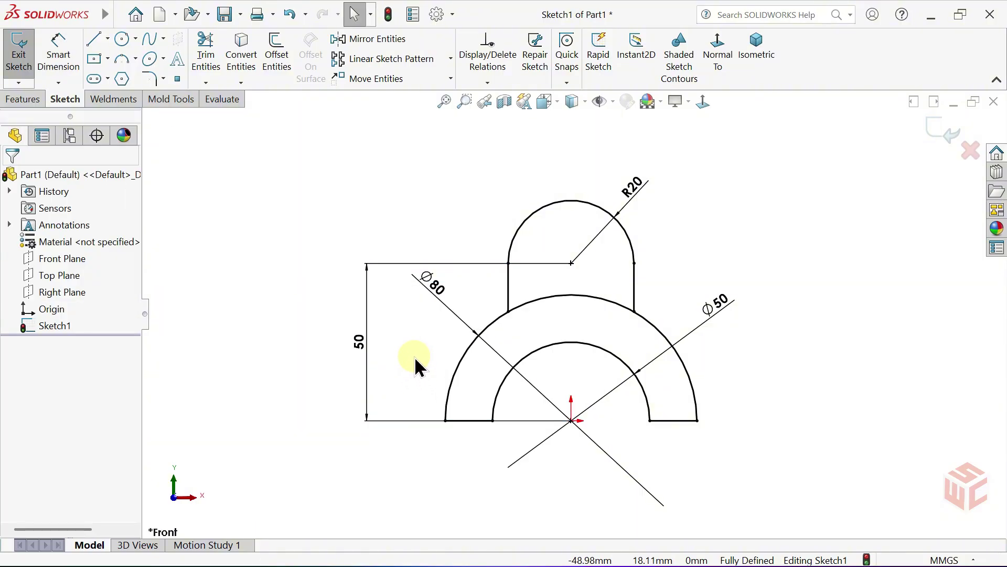
Step: Draw a circle centred on the tab arc's centre point
{"action": "left_click", "coordinate": [123, 42]}
{"action": "scroll", "coordinate": [578, 272], "scroll_direction": "down", "scroll_amount": 2}
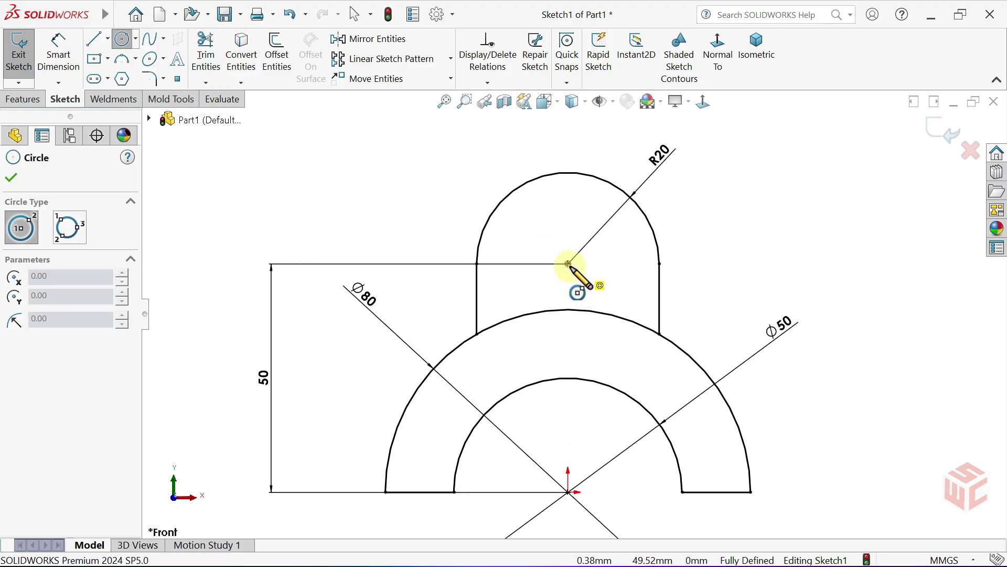
{"action": "left_click", "coordinate": [568, 264]}
{"action": "left_click", "coordinate": [583, 239]}
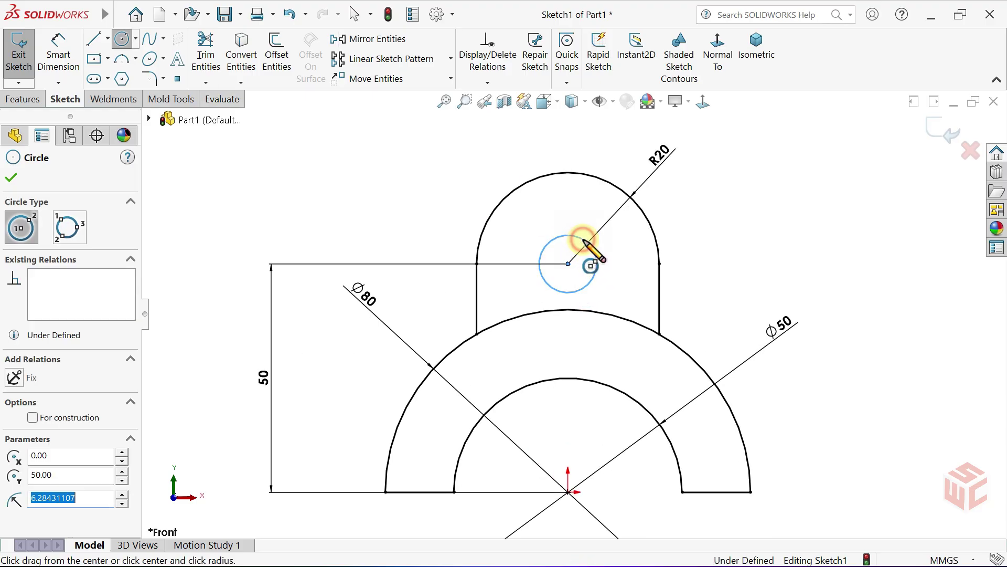
Step: Dimension the hole circle to Ø10 and fit the sketch in view
{"action": "left_click", "coordinate": [59, 55]}
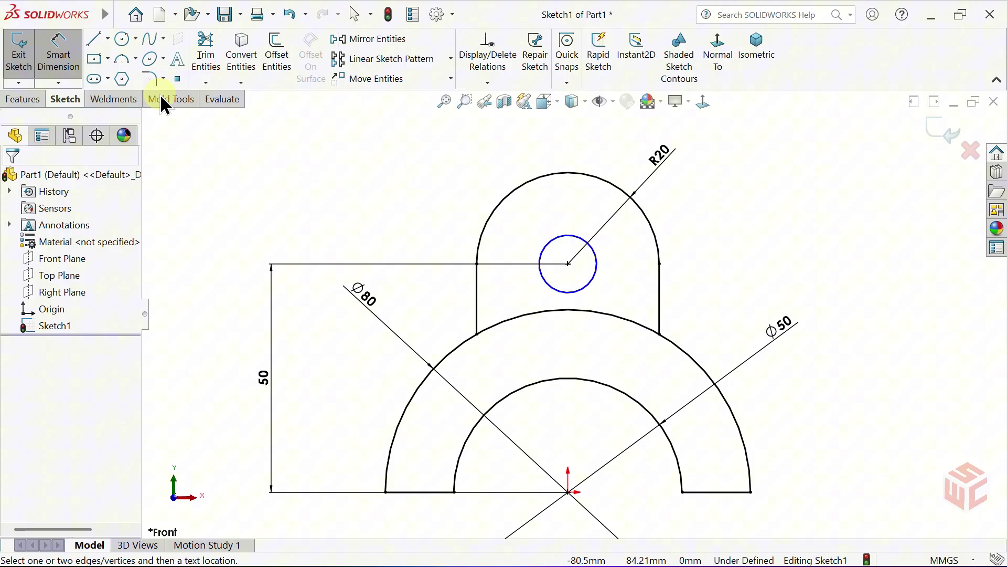
{"action": "left_click", "coordinate": [548, 244]}
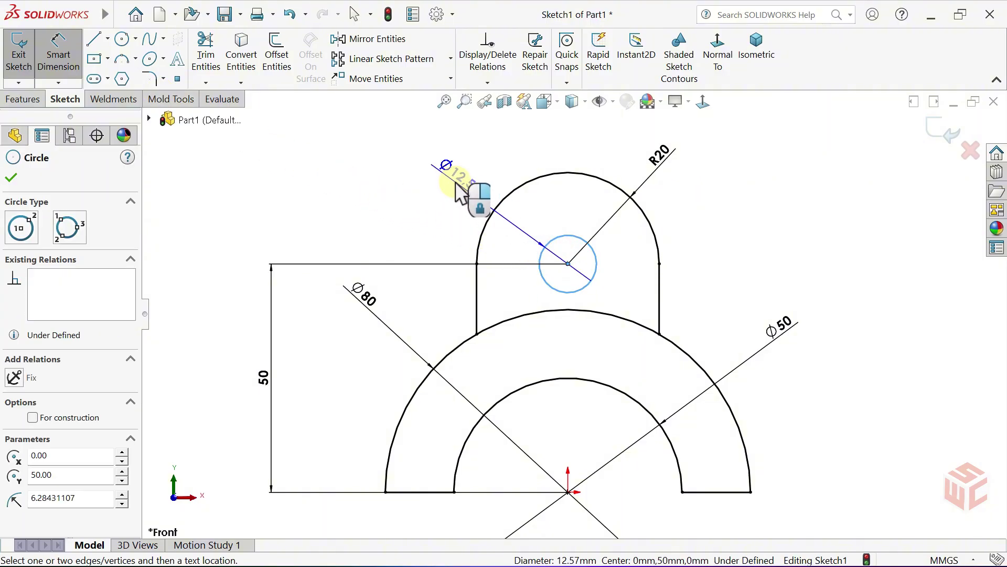
{"action": "left_click", "coordinate": [455, 182]}
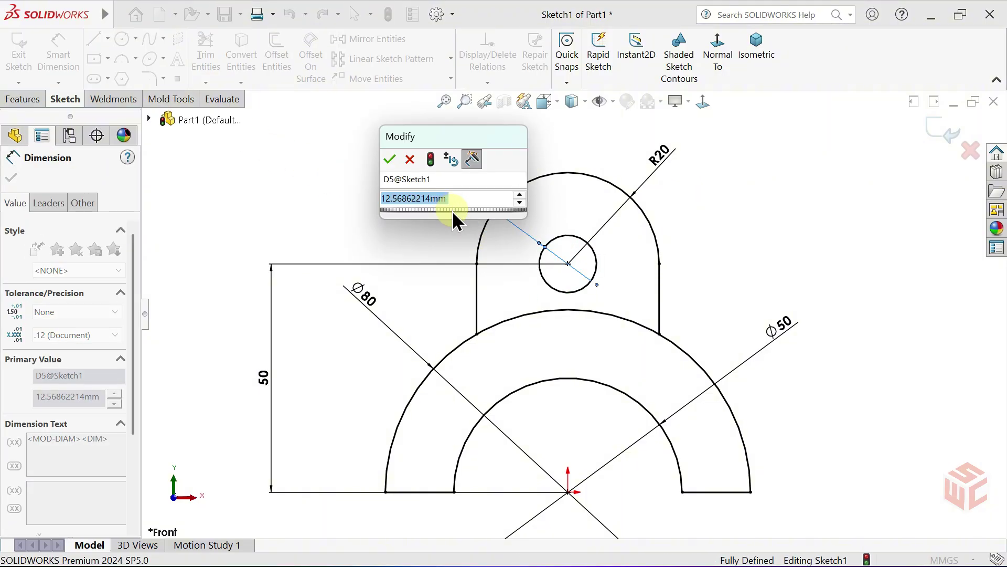
{"action": "type", "text": "10"}
{"action": "key", "text": "Return"}
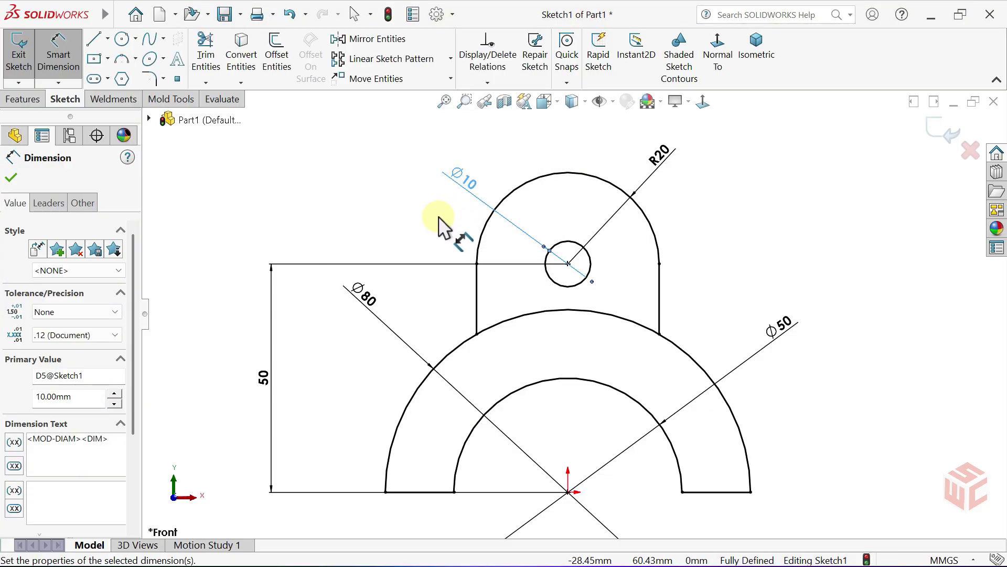
{"action": "right_click", "coordinate": [440, 217]}
{"action": "left_click", "coordinate": [459, 265]}
{"action": "key", "text": "f"}
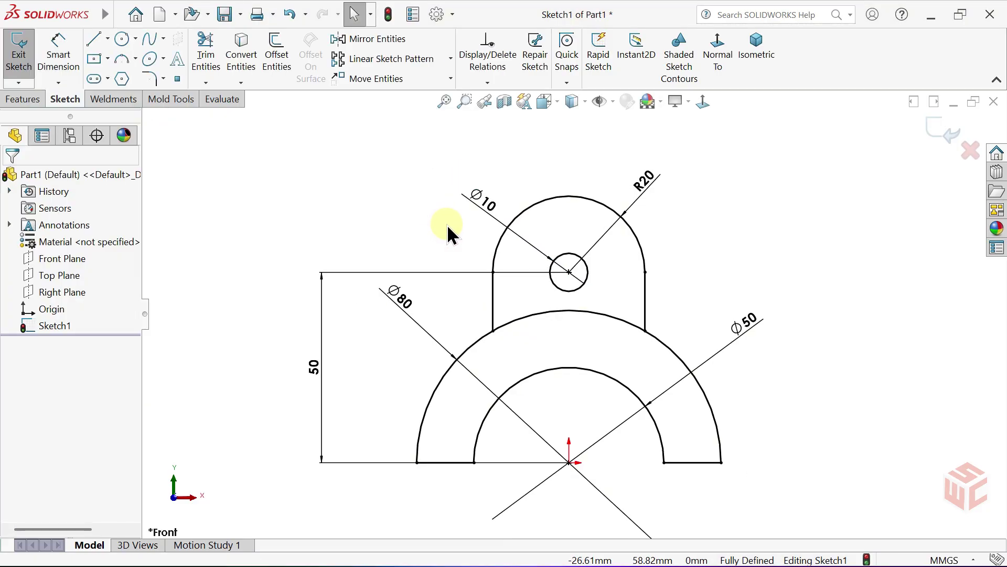
{"action": "left_click", "coordinate": [442, 103]}
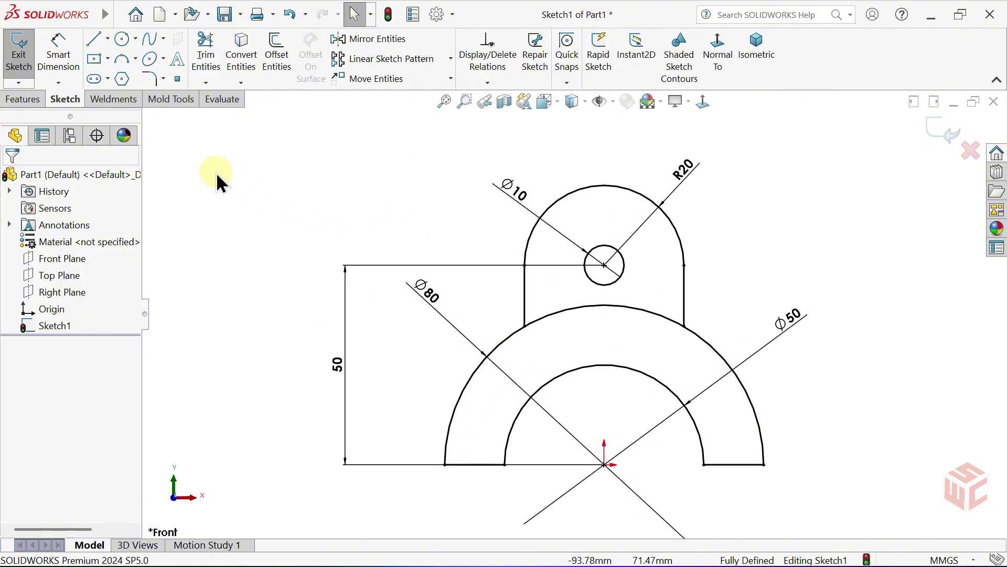
Step: Start an Extruded Boss/Base on Sketch1 using the half-ring region
{"action": "left_click", "coordinate": [24, 100]}
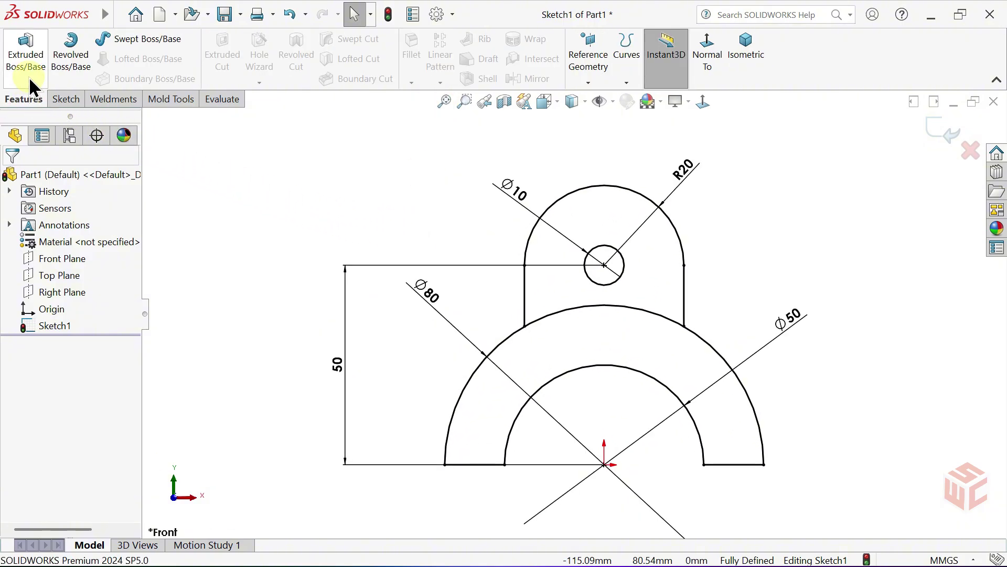
{"action": "left_click", "coordinate": [27, 77]}
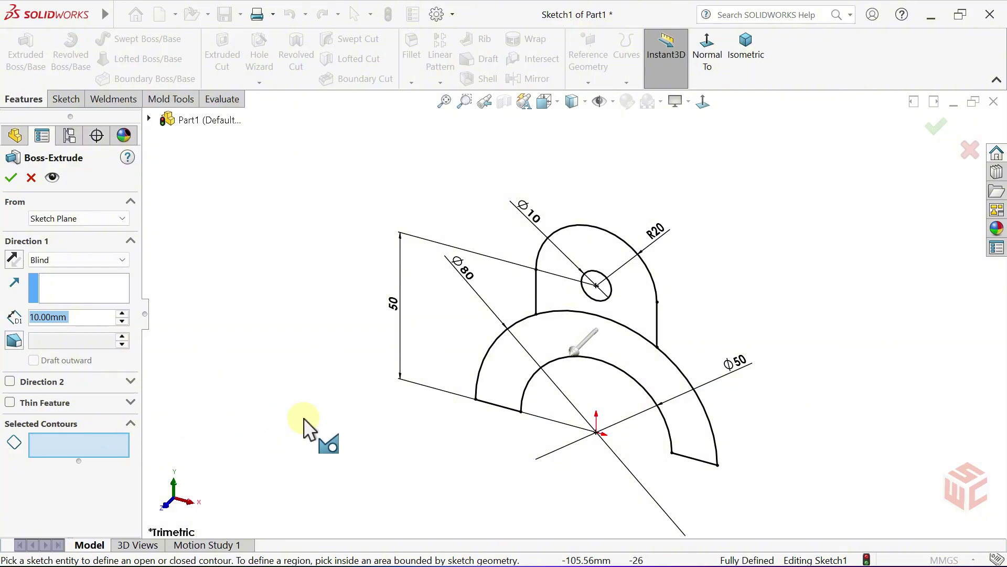
{"action": "left_click", "coordinate": [506, 369]}
{"action": "mouse_move", "coordinate": [506, 369]}
{"action": "middle_mouse_down"}
{"action": "mouse_move", "coordinate": [492, 355]}
{"action": "mouse_move", "coordinate": [450, 360]}
{"action": "mouse_move", "coordinate": [512, 364]}
{"action": "middle_mouse_up"}
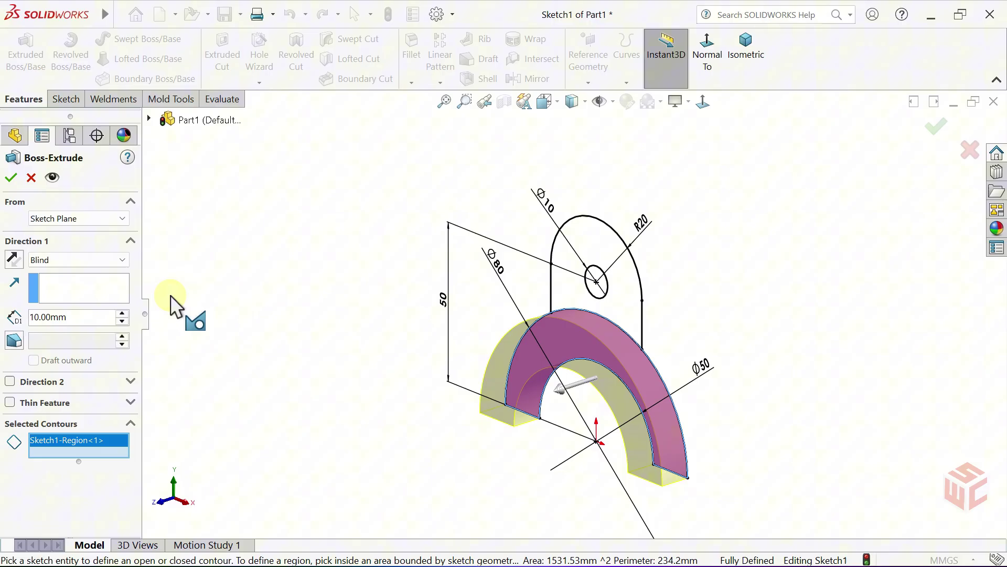
Step: Extrude the half-ring Mid Plane to 80 mm and accept the feature
{"action": "left_click", "coordinate": [77, 259]}
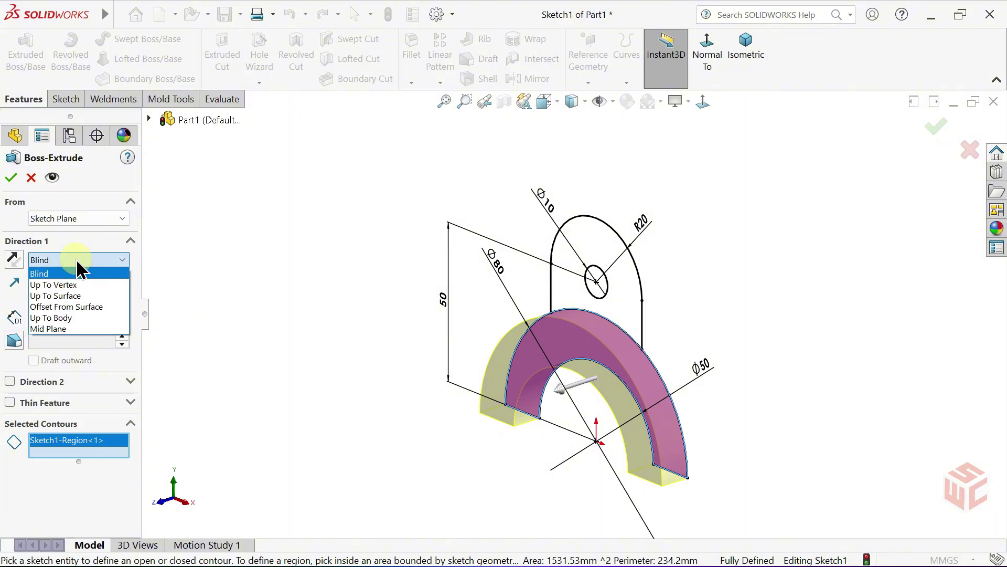
{"action": "left_click", "coordinate": [76, 327]}
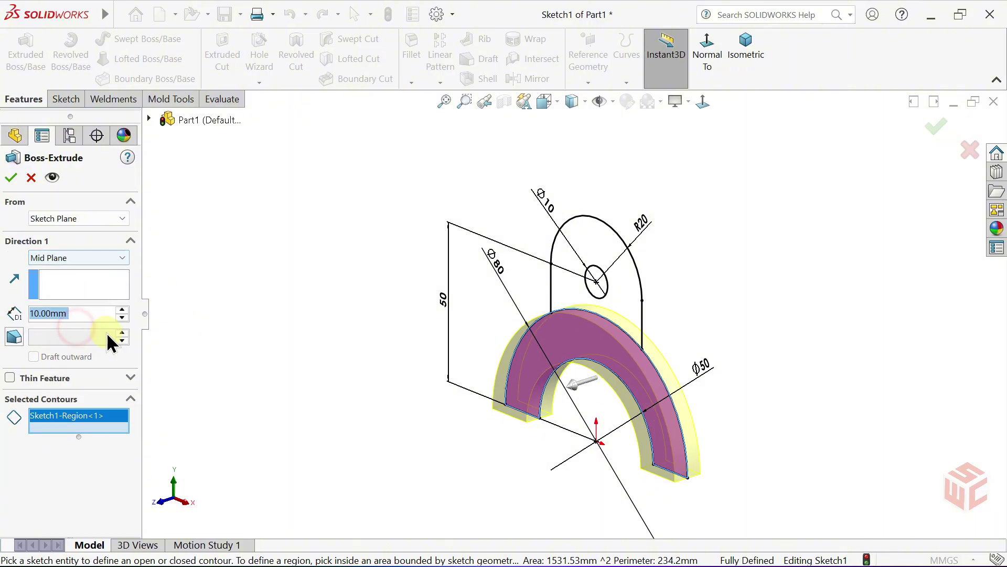
{"action": "scroll", "coordinate": [399, 347], "scroll_direction": "down", "scroll_amount": 2}
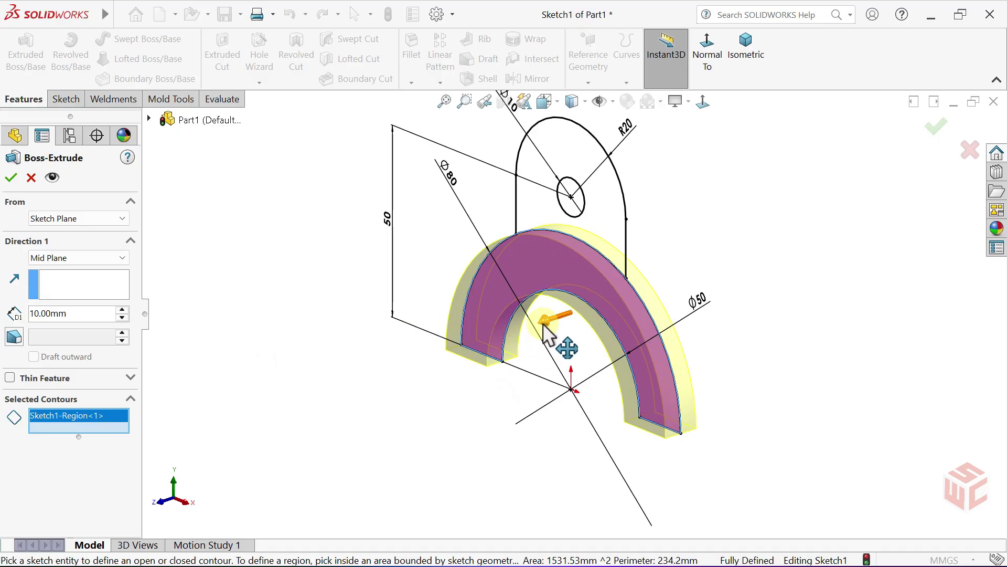
{"action": "left_click_drag", "start_coordinate": [544, 325], "coordinate": [515, 336]}
{"action": "middle_click_drag", "start_coordinate": [516, 336], "coordinate": [507, 360]}
{"action": "mouse_move", "coordinate": [489, 332]}
{"action": "left_mouse_down"}
{"action": "mouse_move", "coordinate": [450, 331]}
{"action": "mouse_move", "coordinate": [480, 330]}
{"action": "left_mouse_up"}
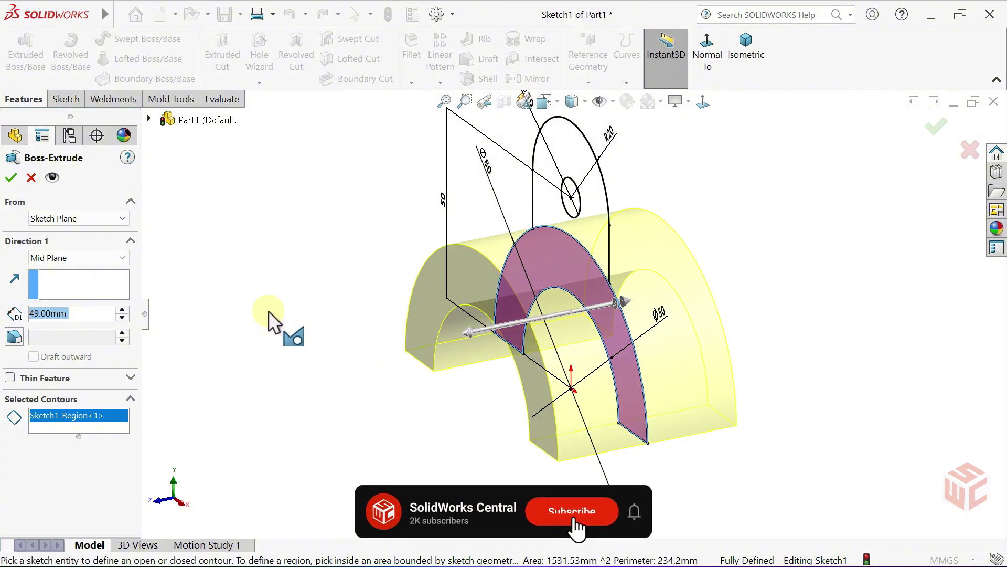
{"action": "type", "text": "80"}
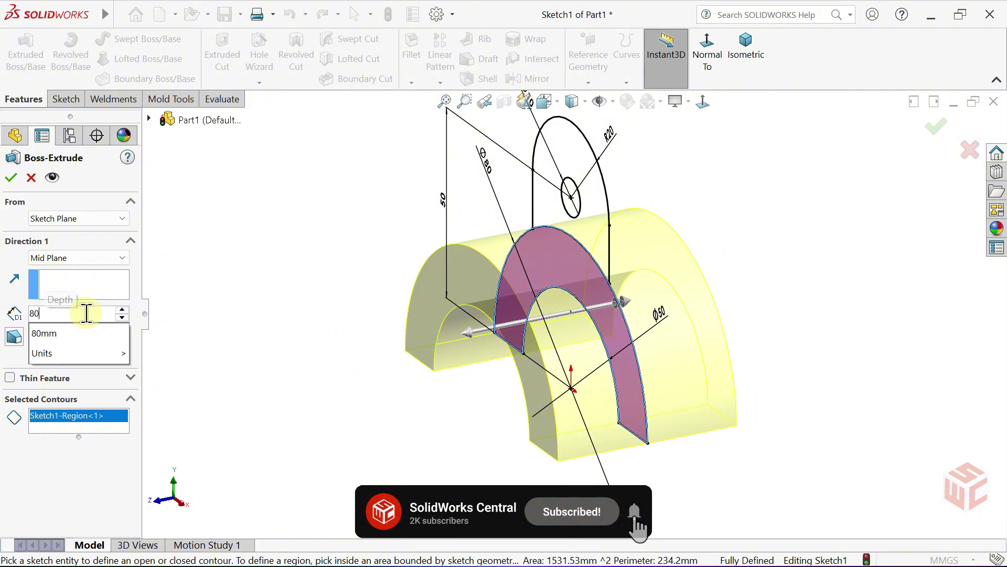
{"action": "key", "text": "Return"}
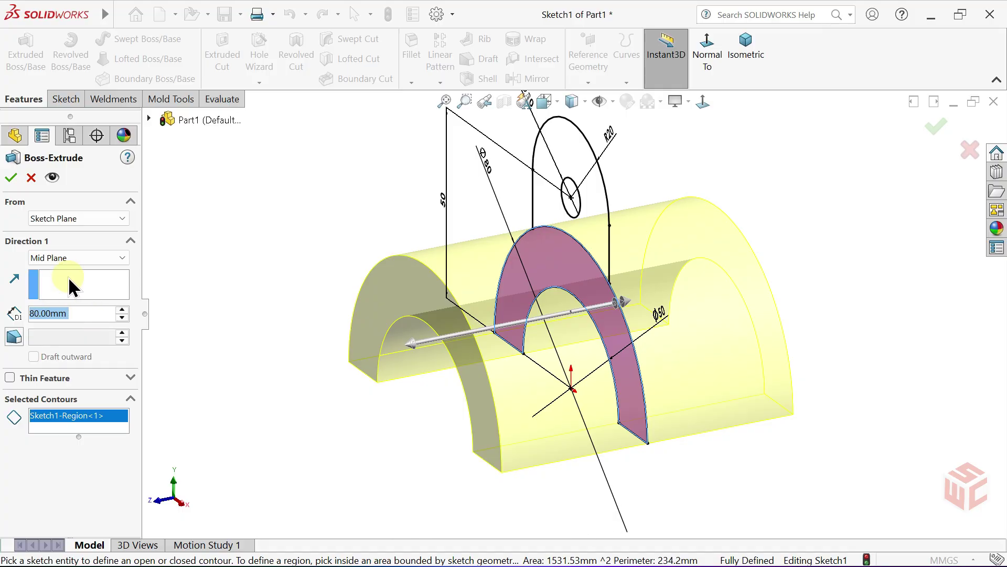
{"action": "left_click", "coordinate": [11, 179]}
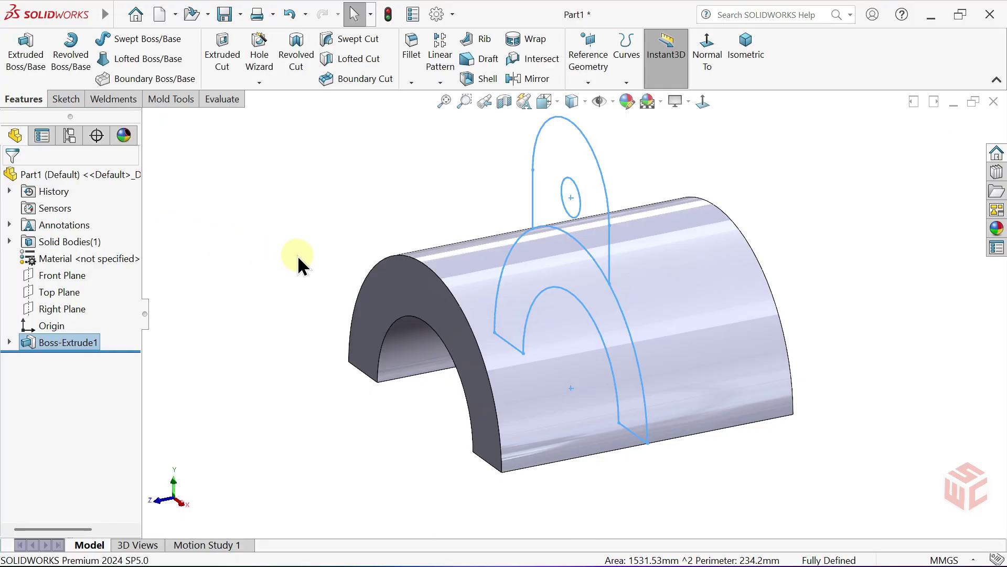
{"action": "middle_click_drag", "start_coordinate": [366, 305], "coordinate": [384, 296]}
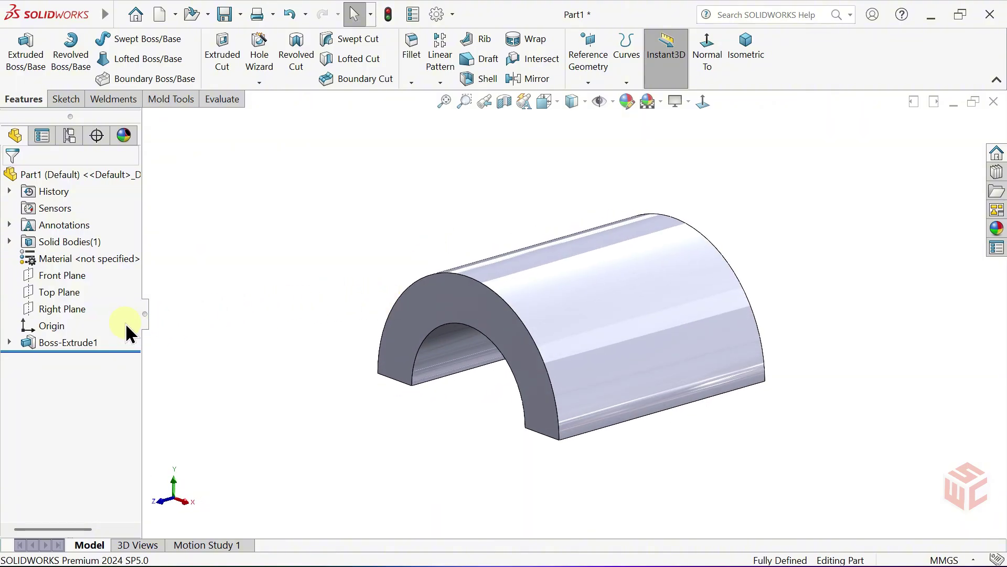
Step: Reuse Sketch1 to extrude the upper tab region Mid Plane 30 mm as Boss-Extrude2
{"action": "left_click", "coordinate": [9, 342]}
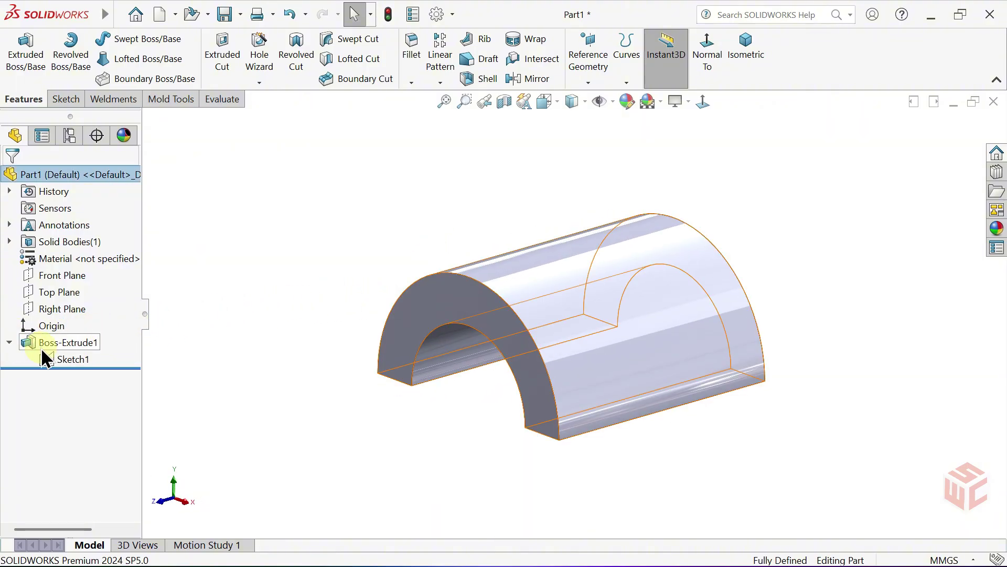
{"action": "left_click", "coordinate": [69, 358]}
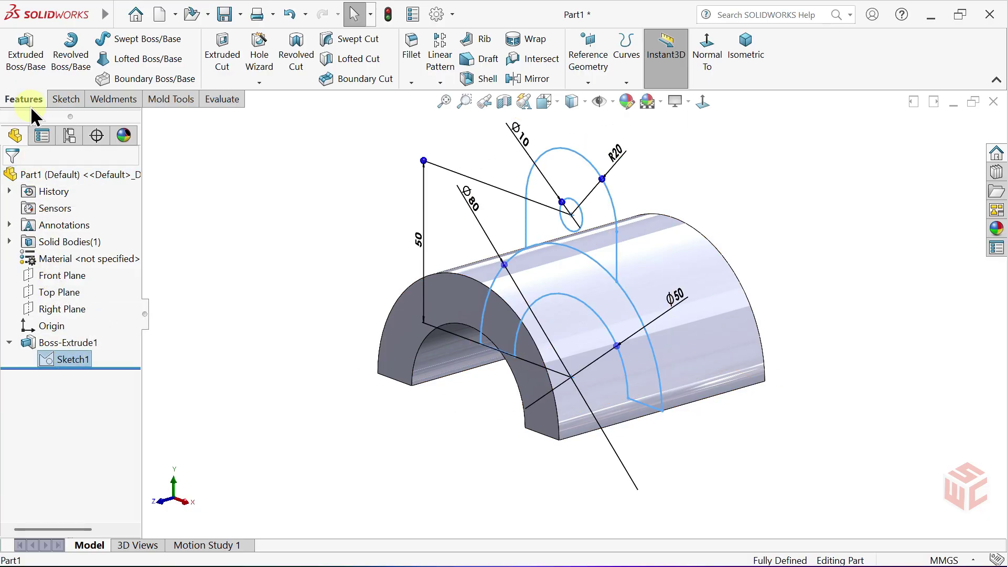
{"action": "left_click", "coordinate": [27, 65]}
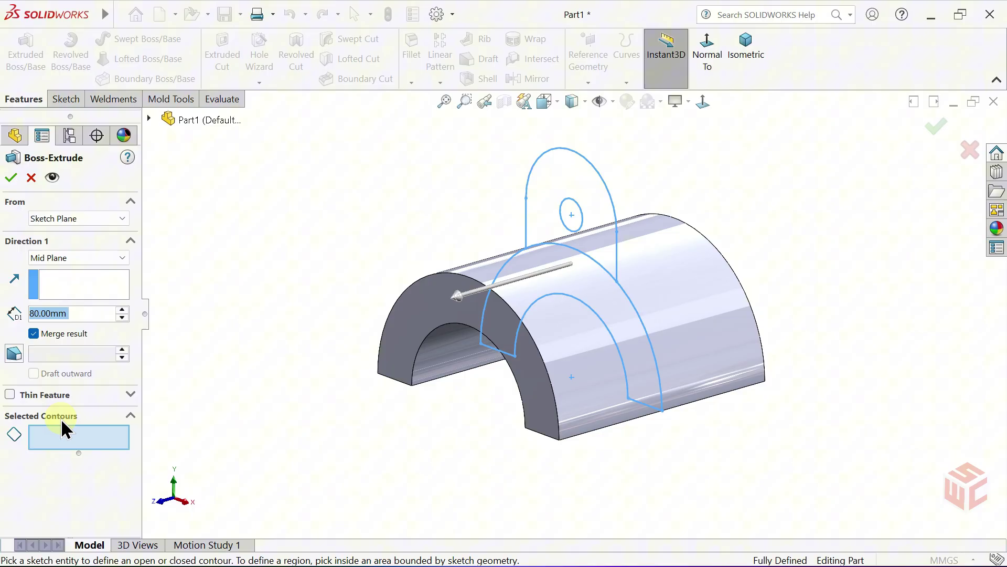
{"action": "mouse_move", "coordinate": [224, 362]}
{"action": "middle_mouse_down"}
{"action": "mouse_move", "coordinate": [387, 288]}
{"action": "mouse_move", "coordinate": [534, 203]}
{"action": "middle_mouse_up"}
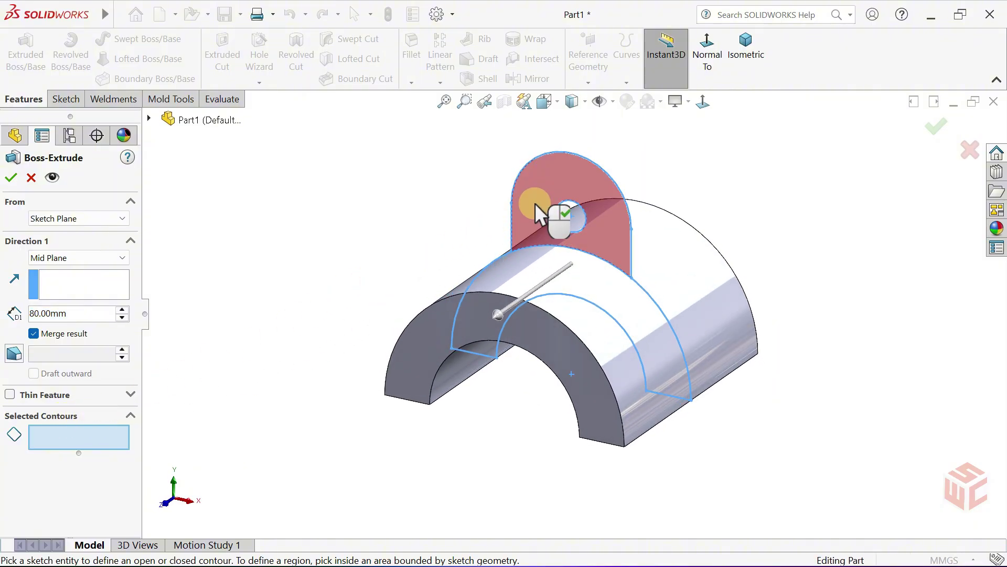
{"action": "left_click", "coordinate": [553, 178]}
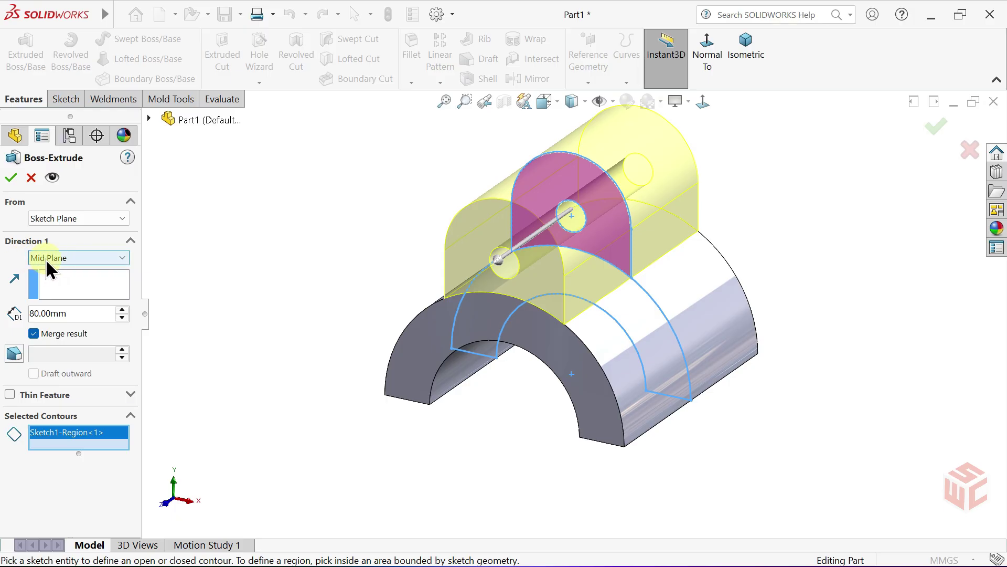
{"action": "left_click_drag", "start_coordinate": [83, 313], "coordinate": [19, 318]}
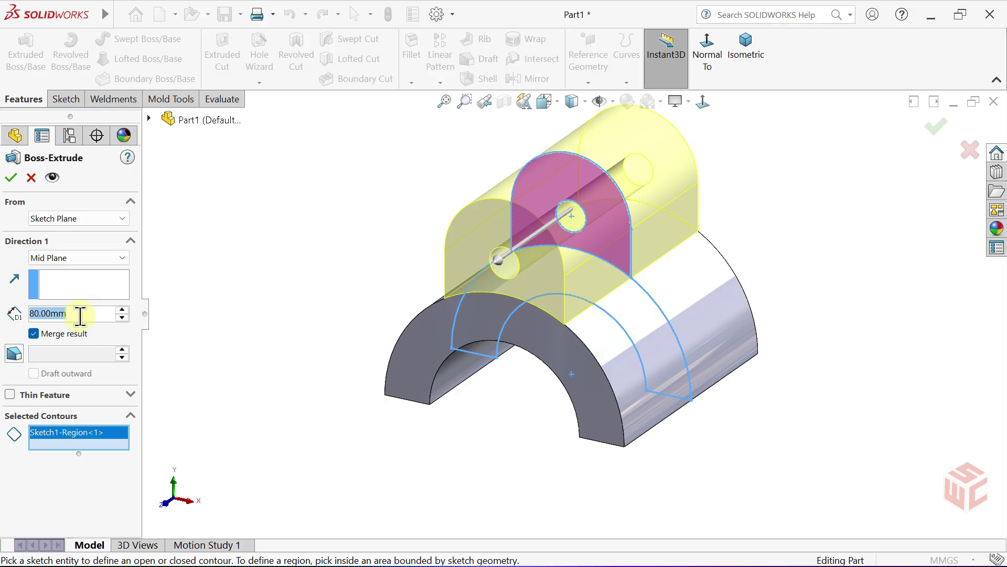
{"action": "type", "text": "30"}
{"action": "key", "text": "Return"}
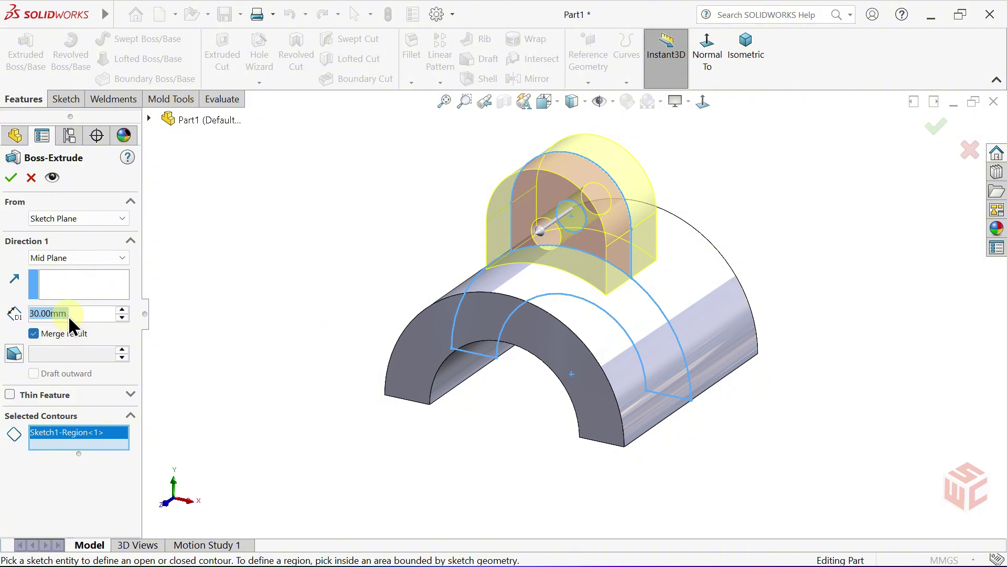
{"action": "left_click", "coordinate": [13, 180]}
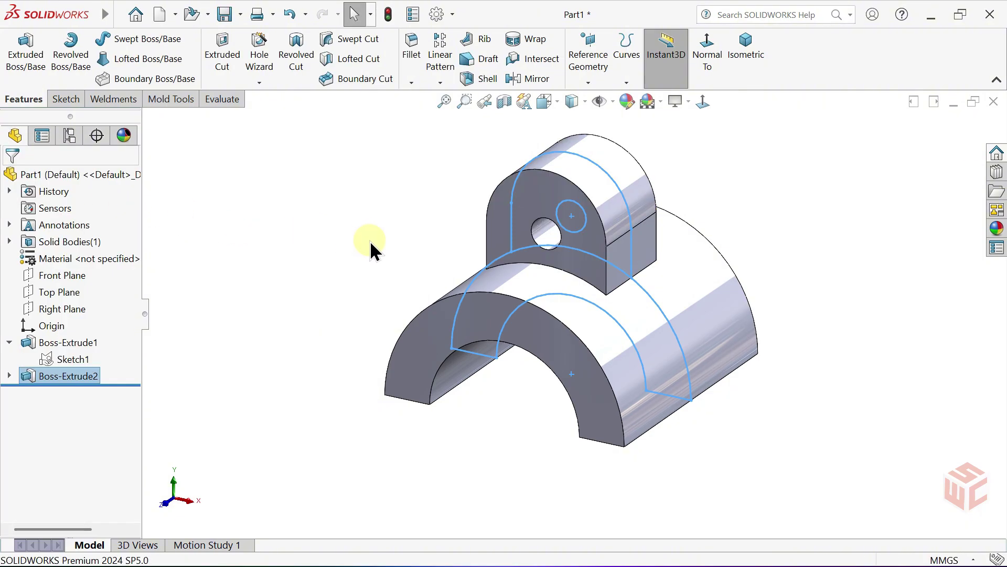
{"action": "middle_click_drag", "start_coordinate": [370, 240], "coordinate": [373, 218]}
Step: Switch to Isometric, turn off RealView Graphics, and turn the model toward the saddle's flat face
{"action": "left_click", "coordinate": [373, 217]}
{"action": "left_click", "coordinate": [744, 77]}
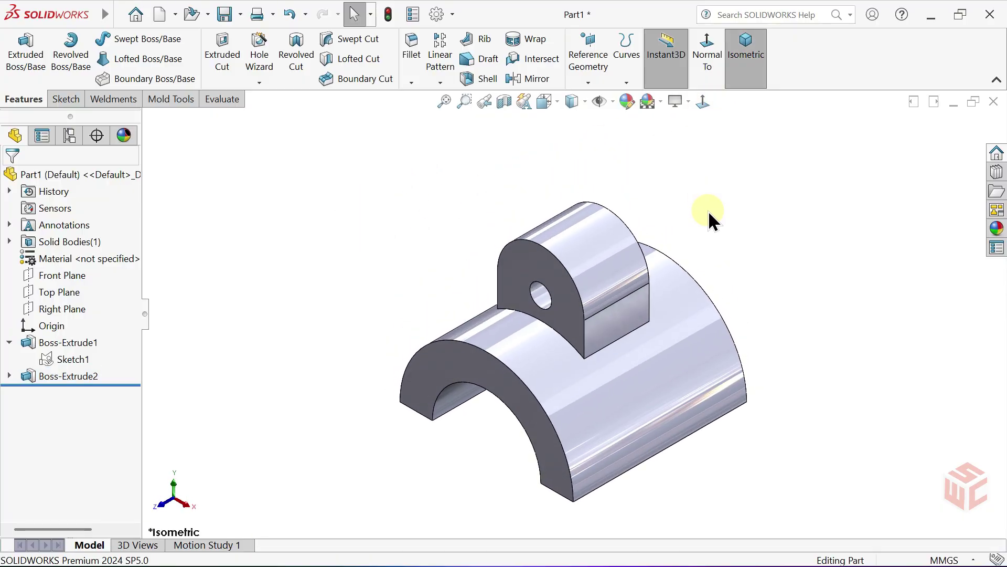
{"action": "left_click", "coordinate": [676, 102]}
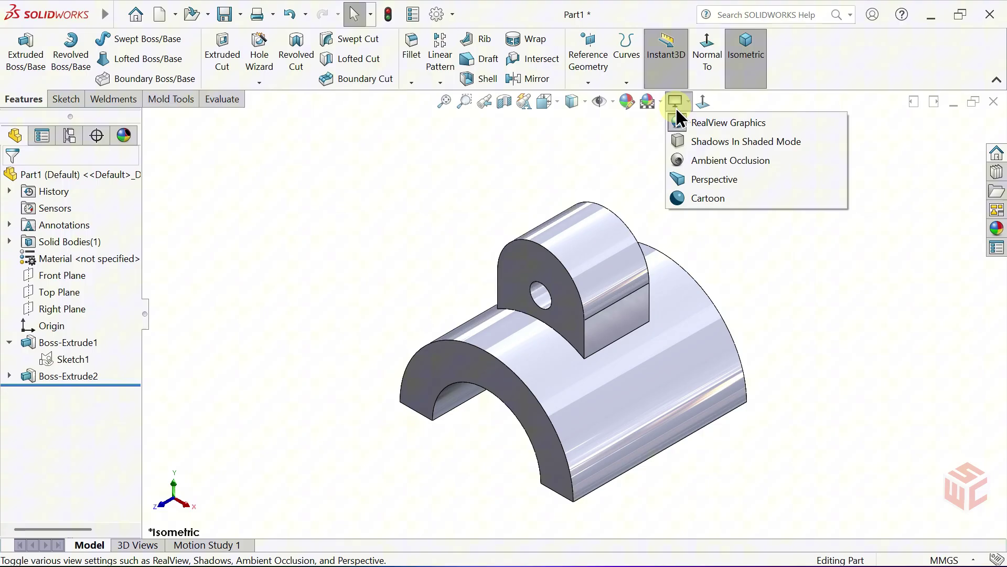
{"action": "left_click", "coordinate": [675, 122]}
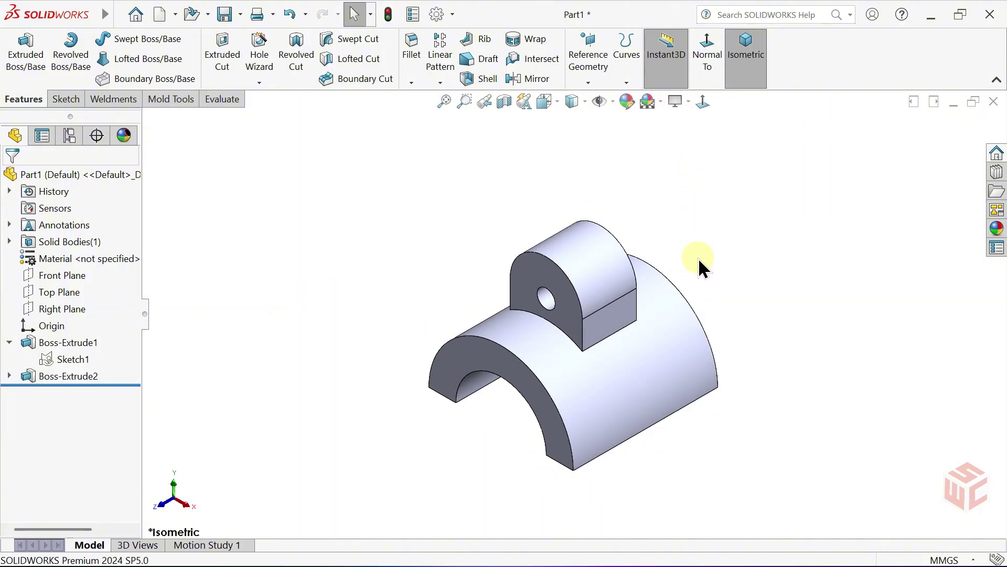
{"action": "mouse_move", "coordinate": [698, 260]}
{"action": "middle_mouse_down"}
{"action": "mouse_move", "coordinate": [665, 320]}
{"action": "mouse_move", "coordinate": [686, 208]}
{"action": "middle_mouse_up"}
{"action": "middle_click_drag", "start_coordinate": [547, 401], "coordinate": [490, 293]}
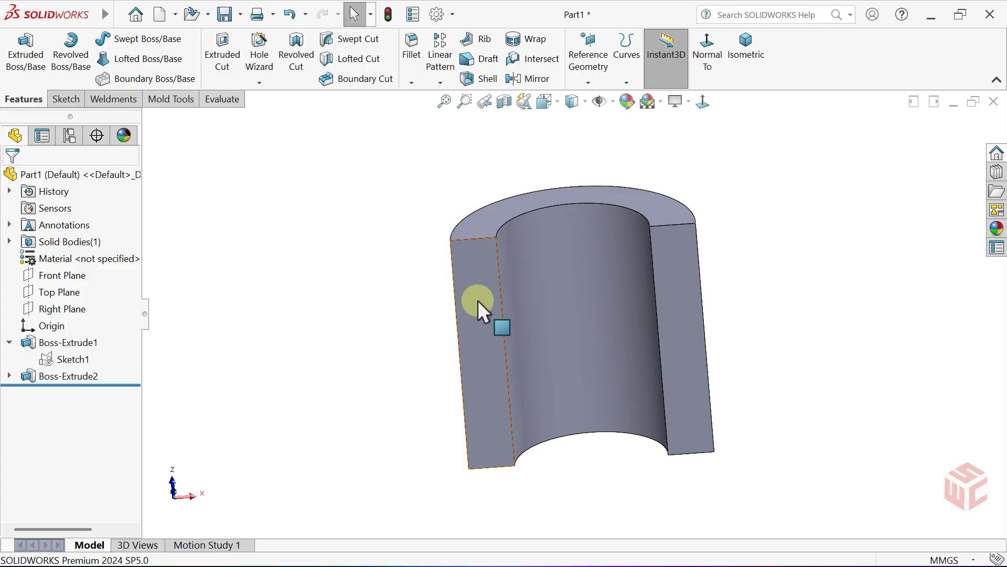
Step: Open Sketch2 on the saddle's flat face viewed Normal To, and pick Center Rectangle
{"action": "left_click", "coordinate": [478, 302]}
{"action": "left_click", "coordinate": [533, 266]}
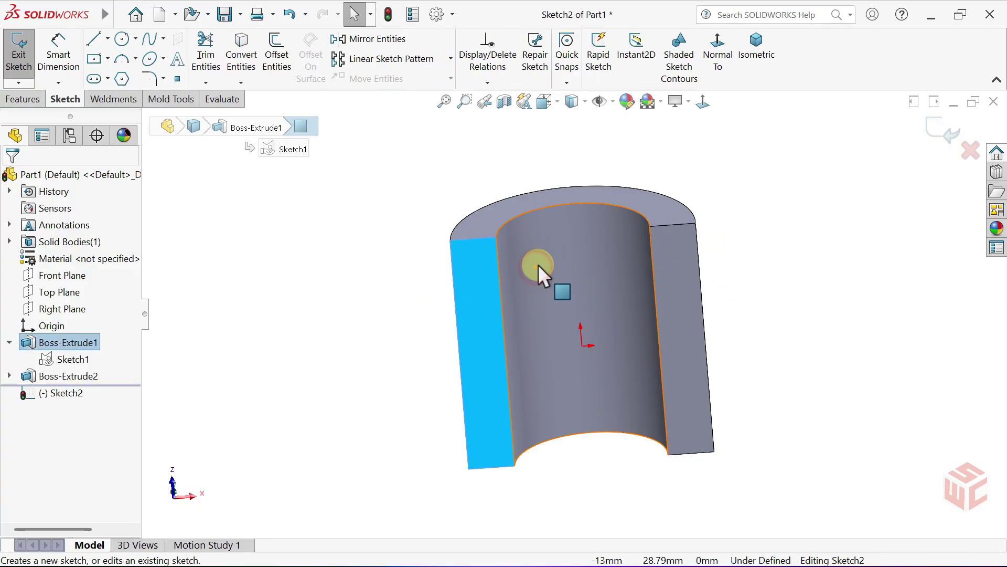
{"action": "left_click", "coordinate": [703, 103]}
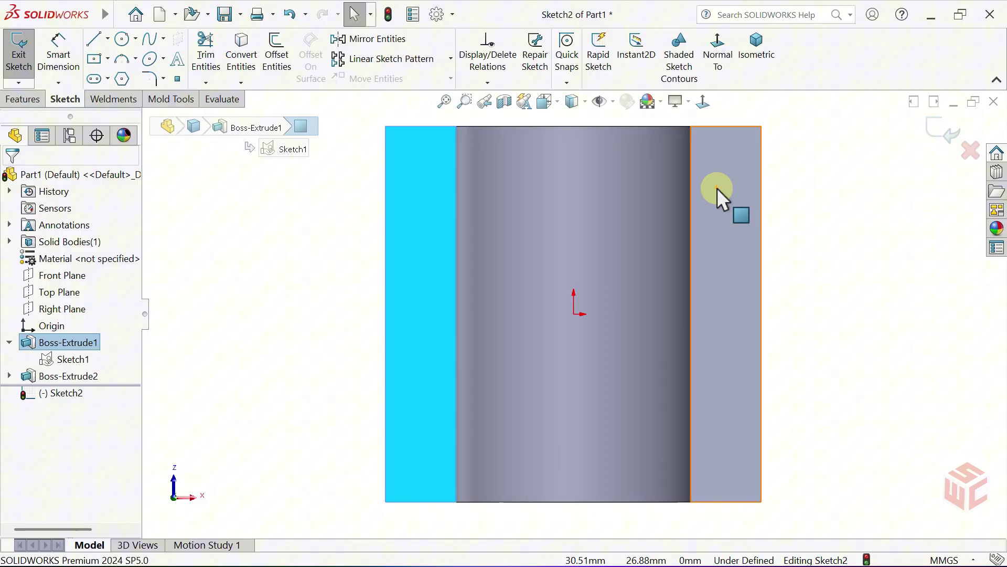
{"action": "left_click", "coordinate": [710, 278]}
{"action": "middle_click_drag", "start_coordinate": [712, 281], "coordinate": [687, 265], "text": "ctrl"}
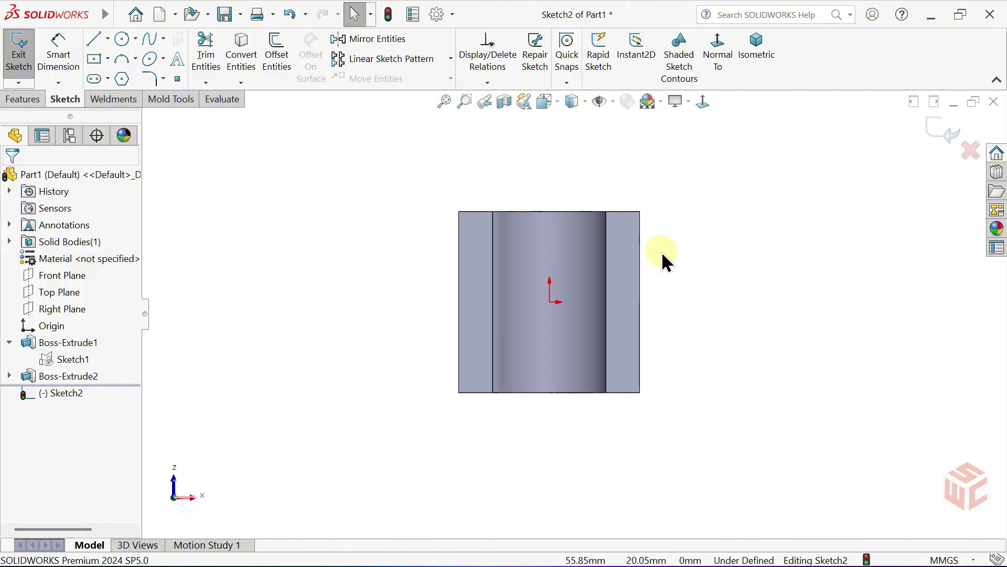
{"action": "left_click", "coordinate": [107, 59]}
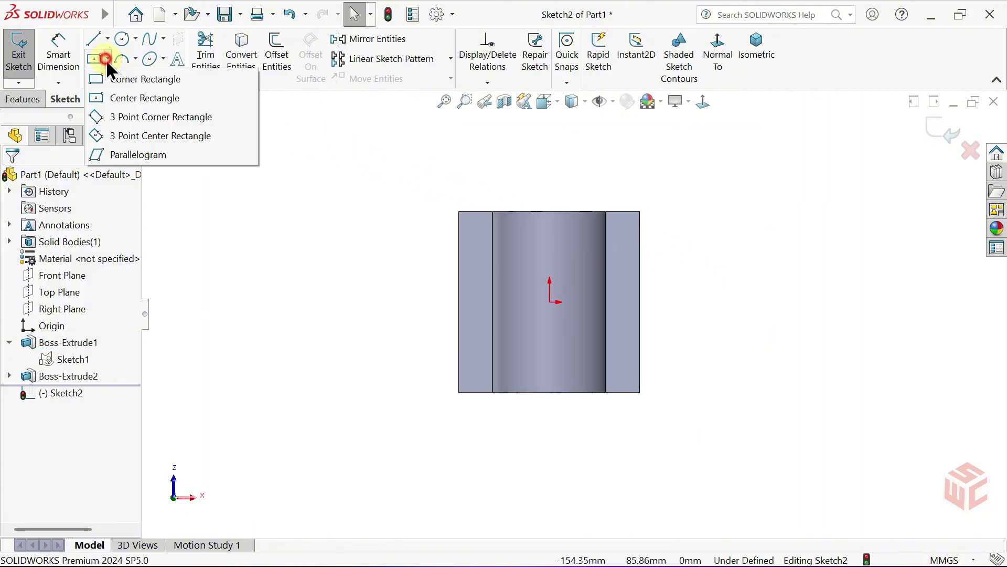
Step: Draw a centre rectangle anchored on the origin
{"action": "left_click", "coordinate": [141, 99]}
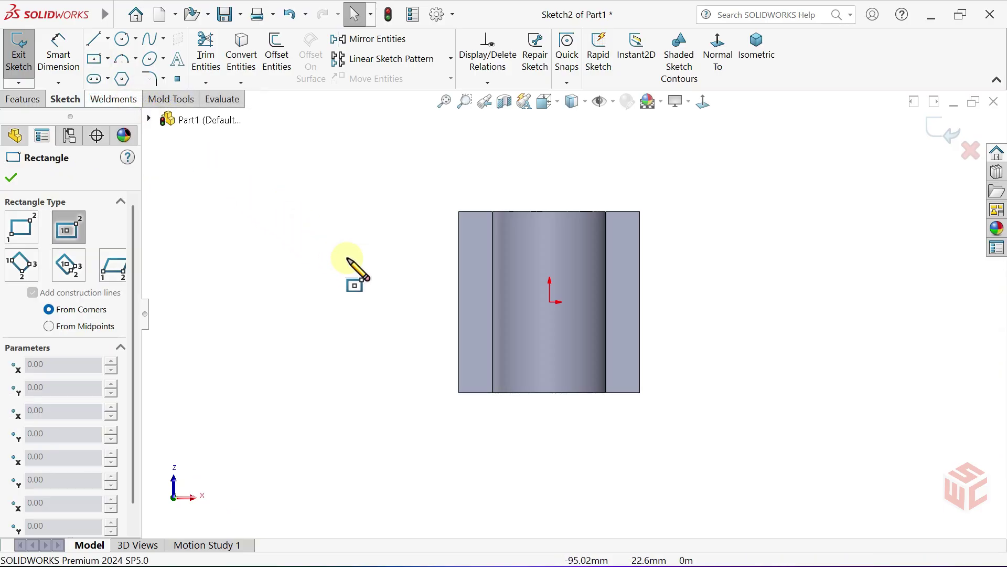
{"action": "left_click", "coordinate": [549, 302]}
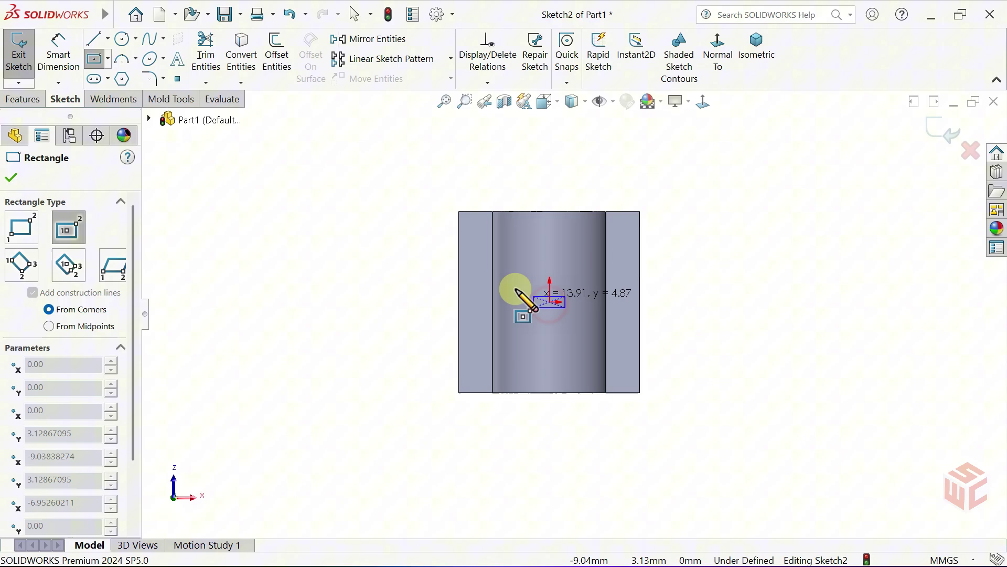
{"action": "left_click", "coordinate": [367, 241]}
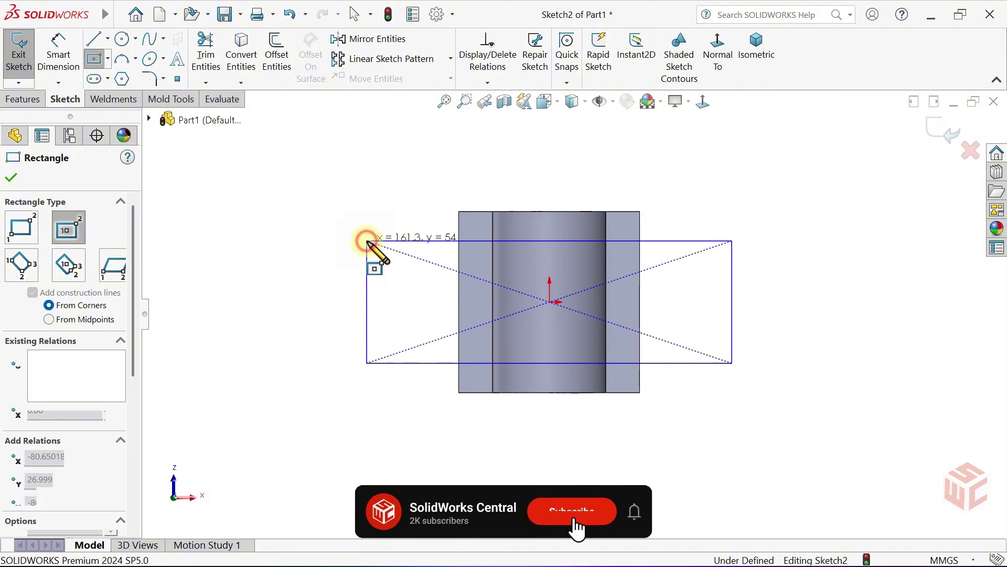
Step: Dimension the rectangle 160 mm wide along the bottom edge and 60 mm tall along the right edge
{"action": "left_click", "coordinate": [58, 61]}
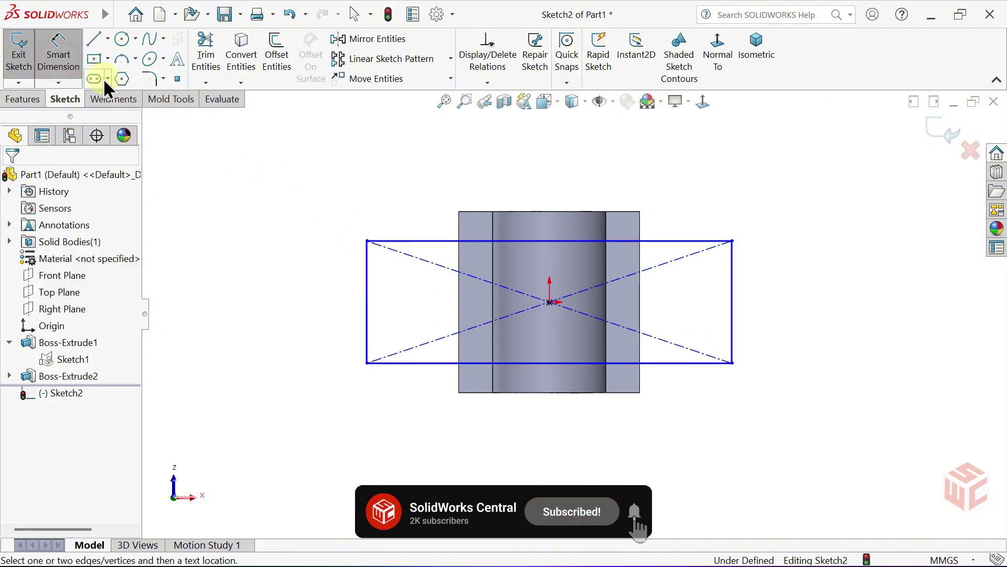
{"action": "left_click", "coordinate": [551, 362]}
{"action": "left_click", "coordinate": [537, 437]}
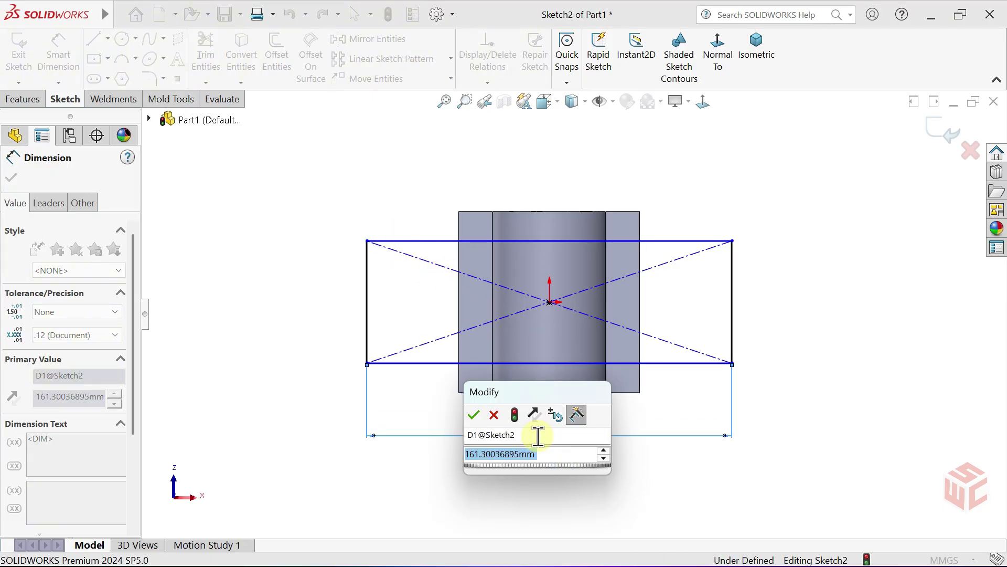
{"action": "type", "text": "160"}
{"action": "key", "text": "Return"}
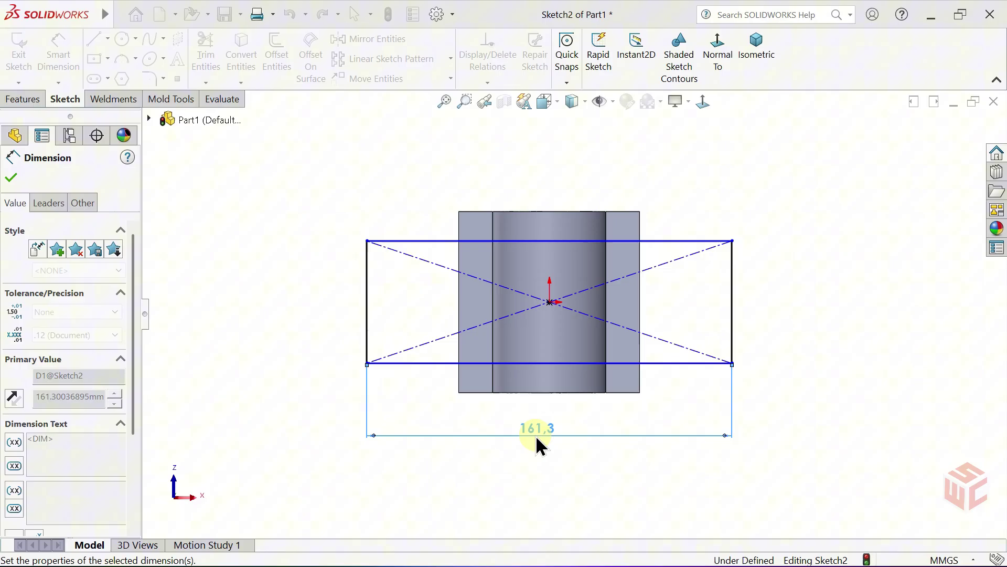
{"action": "left_click", "coordinate": [730, 312]}
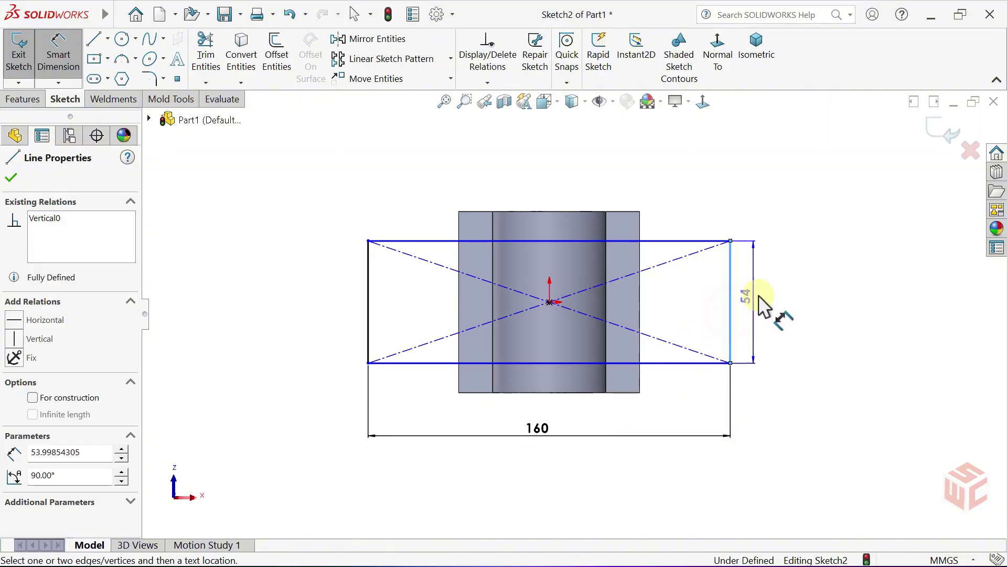
{"action": "left_click", "coordinate": [772, 301]}
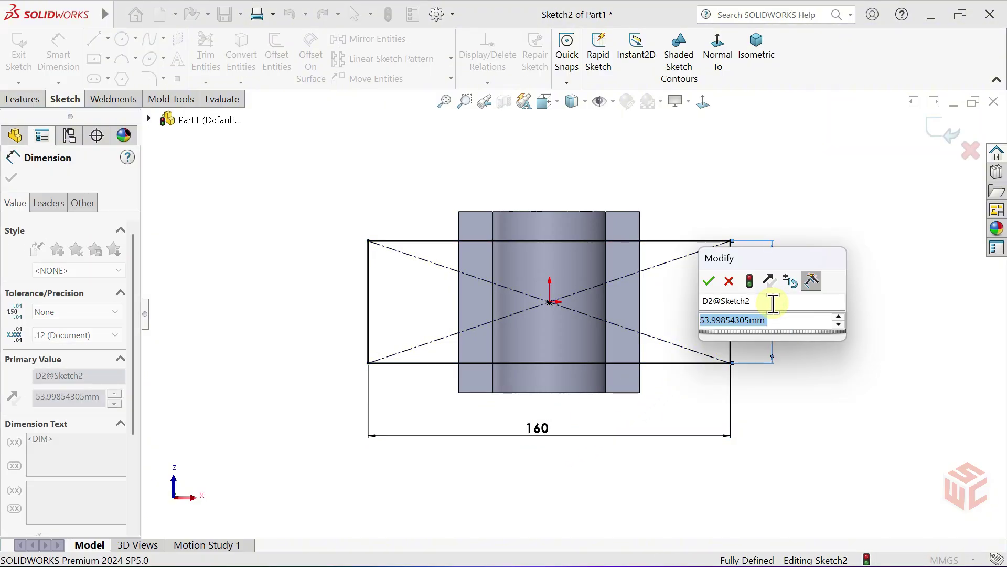
{"action": "type", "text": "60"}
{"action": "key", "text": "Return"}
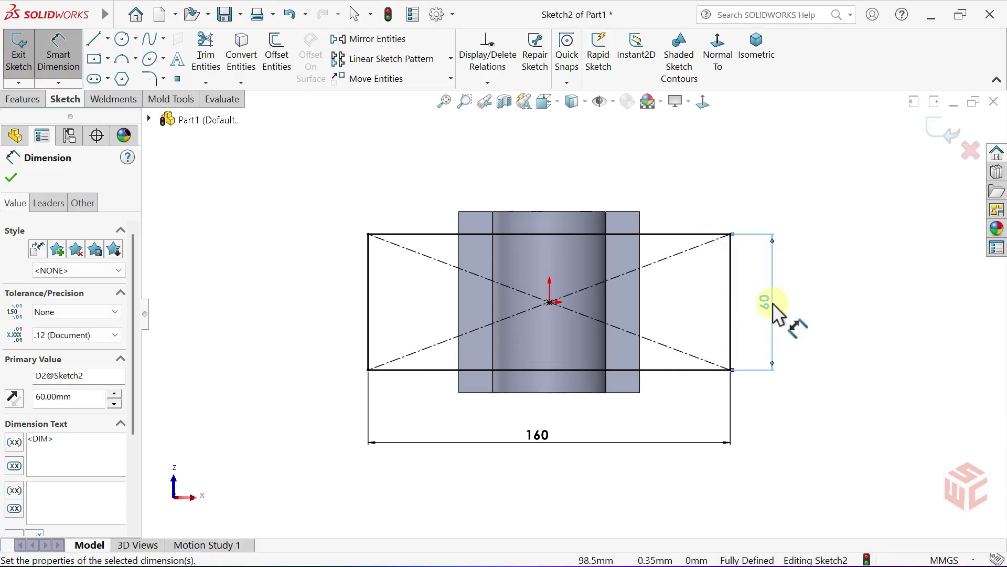
{"action": "right_click", "coordinate": [794, 295]}
{"action": "left_click", "coordinate": [814, 329]}
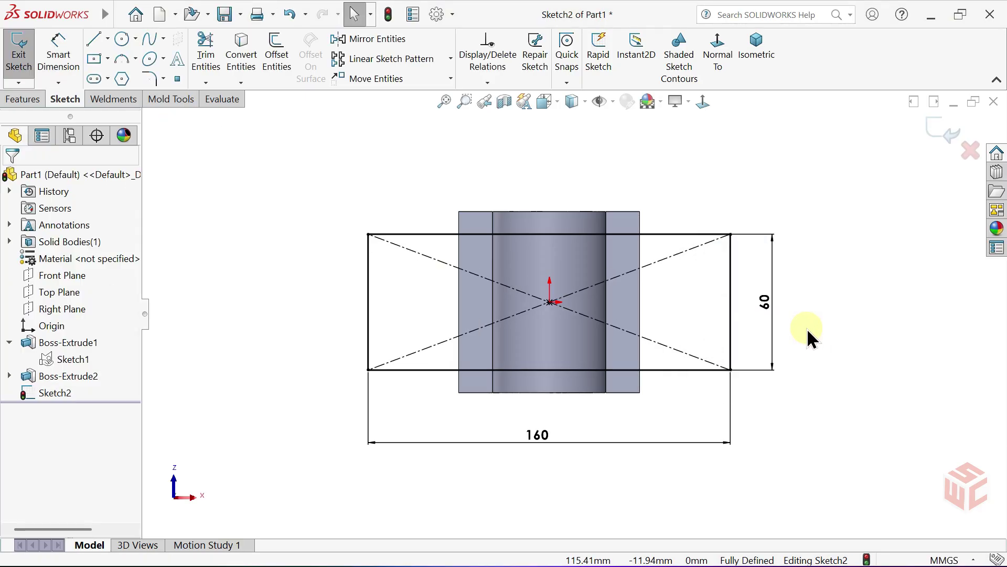
Step: Round all four rectangle corners with 20 mm sketch fillets and check the R20 dimension
{"action": "left_click", "coordinate": [151, 79]}
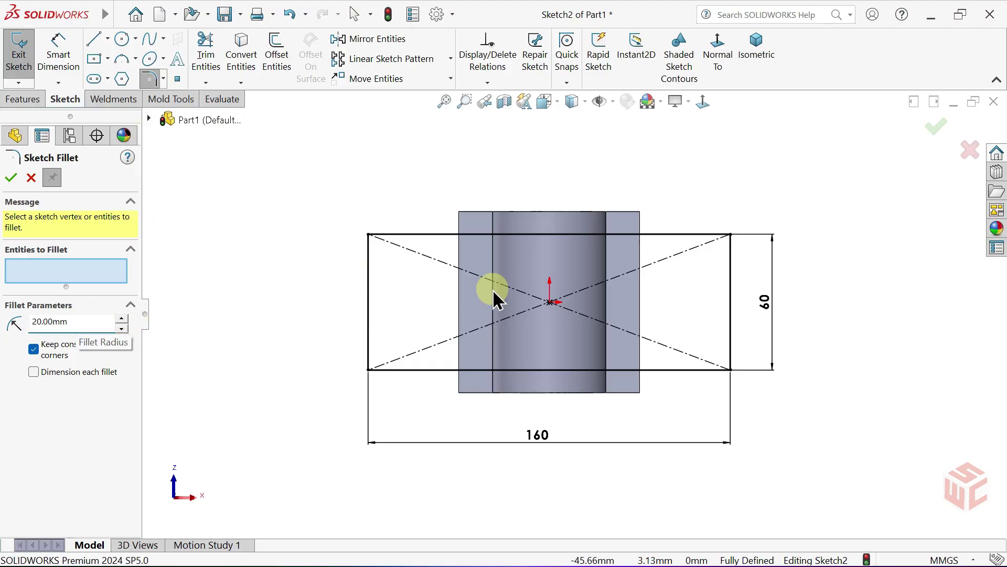
{"action": "left_click_drag", "start_coordinate": [780, 211], "coordinate": [316, 384]}
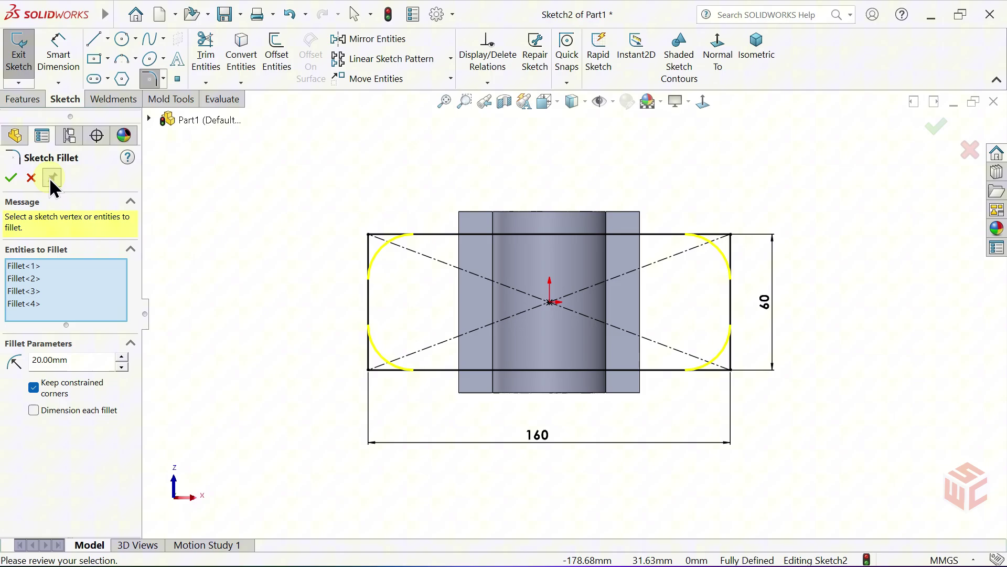
{"action": "left_click", "coordinate": [12, 178]}
{"action": "left_click", "coordinate": [30, 177]}
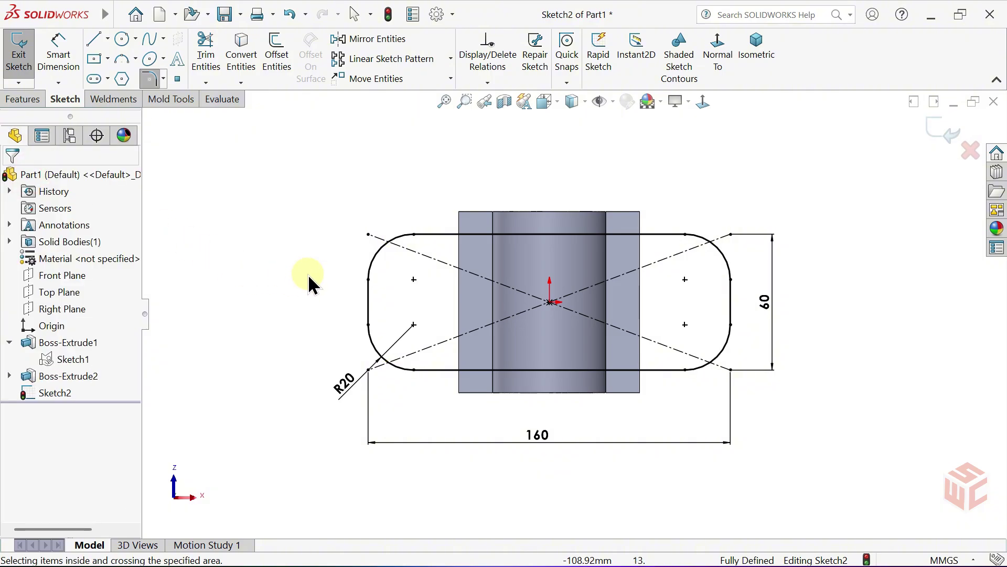
{"action": "scroll", "coordinate": [474, 354], "scroll_direction": "down", "scroll_amount": 2}
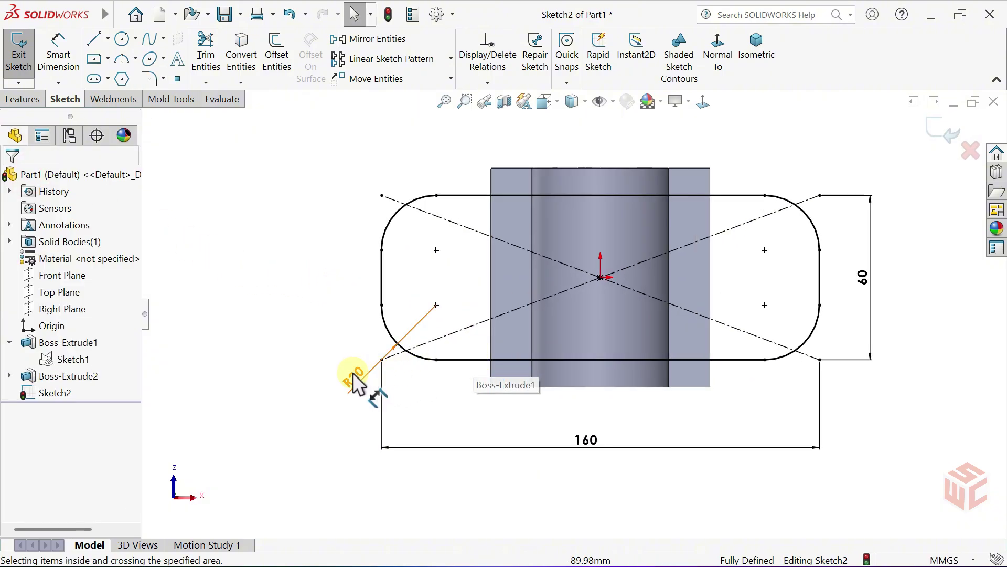
{"action": "left_click", "coordinate": [347, 368]}
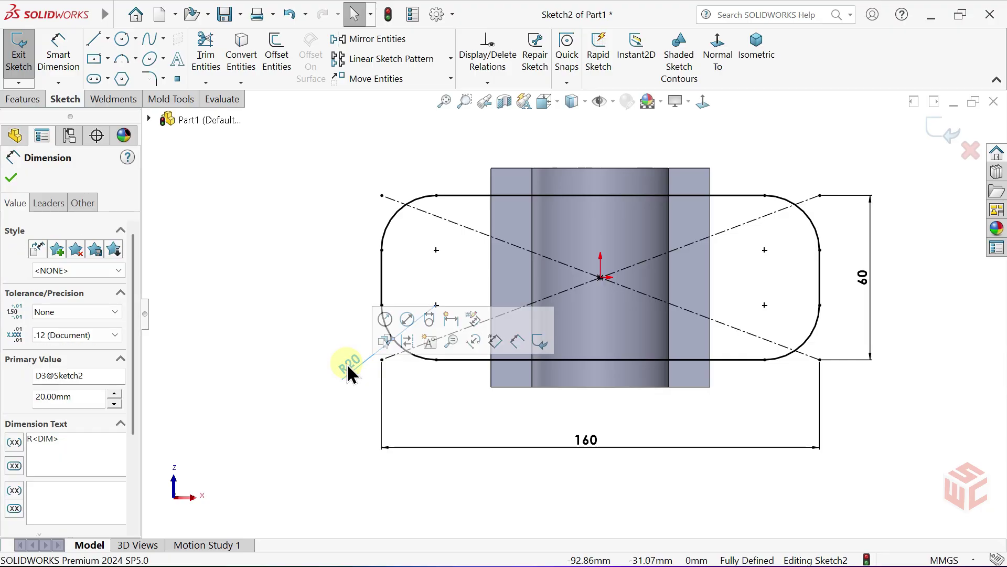
{"action": "left_click", "coordinate": [353, 325]}
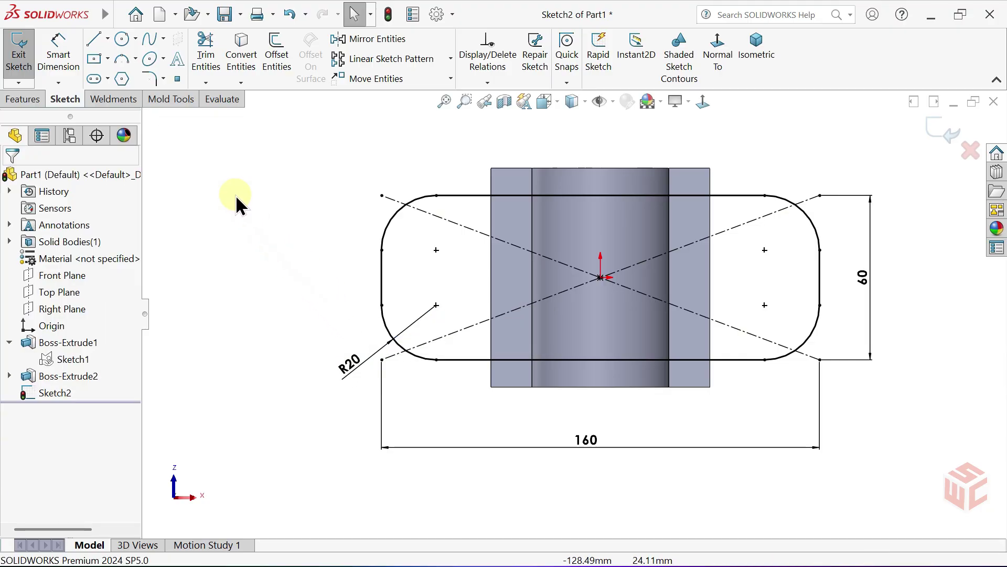
Step: Draw four circles centred on the upper and lower corner arcs at both flange ends
{"action": "left_click", "coordinate": [124, 41]}
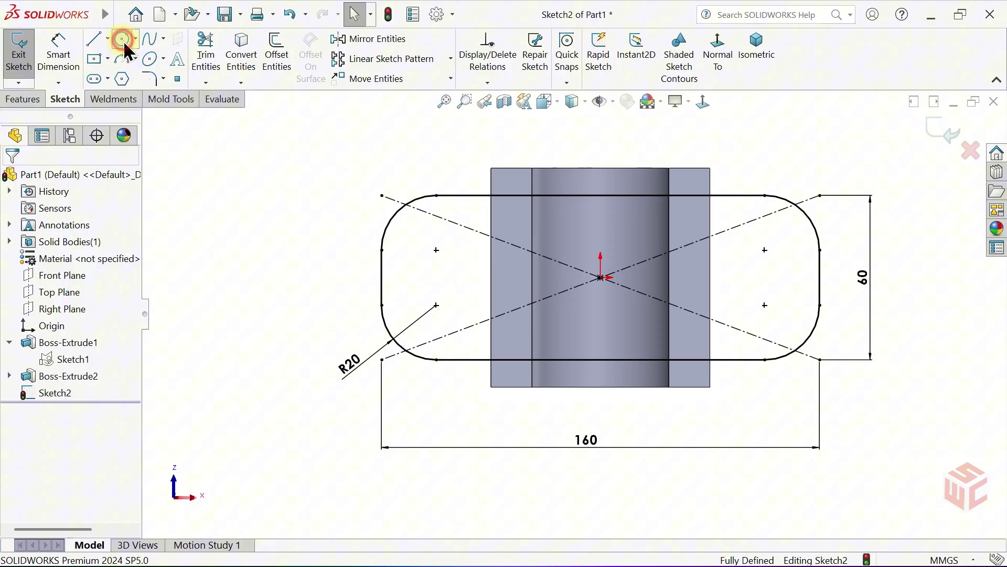
{"action": "scroll", "coordinate": [508, 269], "scroll_direction": "down", "scroll_amount": 1}
{"action": "scroll", "coordinate": [508, 269], "scroll_direction": "down", "scroll_amount": 2}
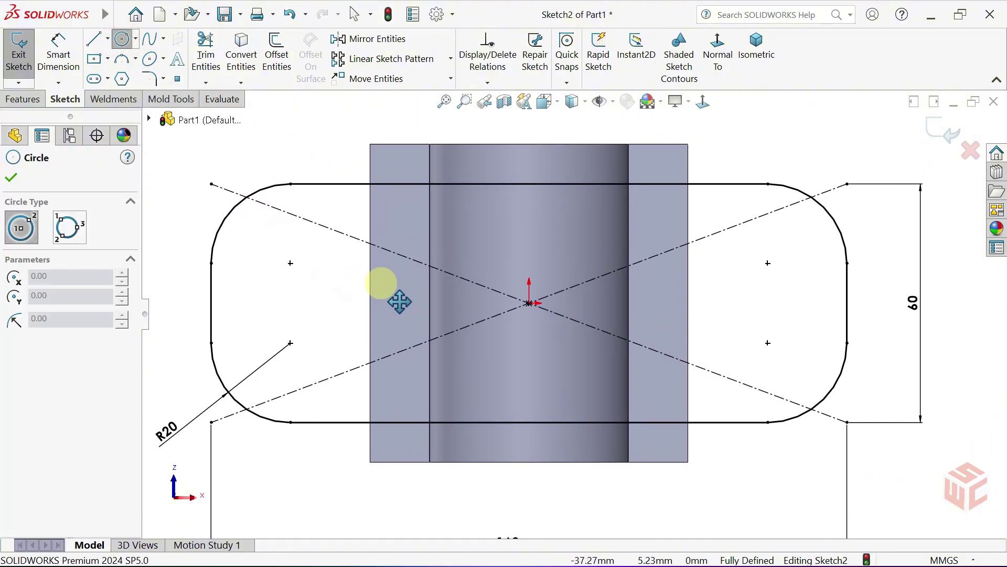
{"action": "left_click", "coordinate": [425, 249]}
{"action": "left_click", "coordinate": [318, 266]}
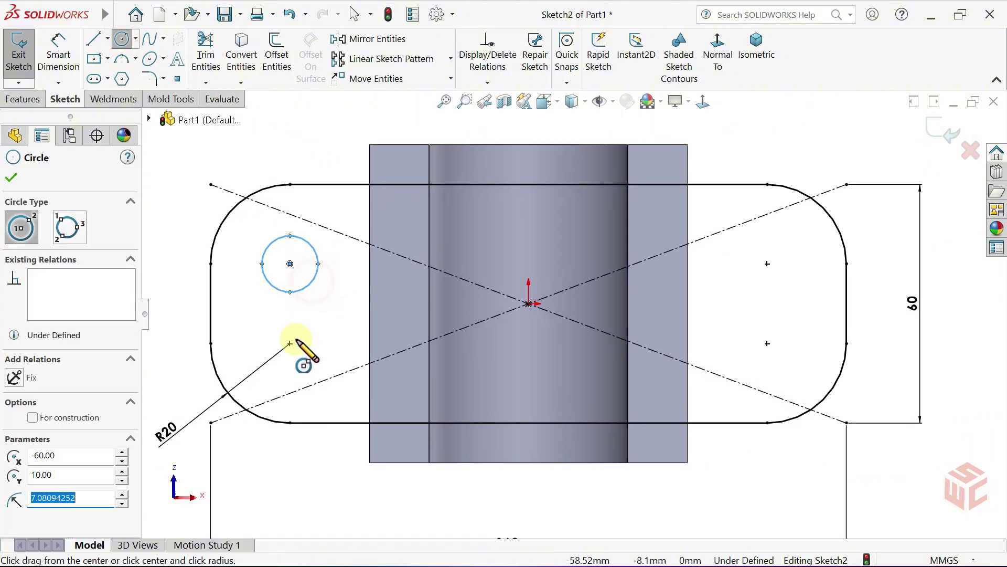
{"action": "left_click", "coordinate": [290, 344]}
{"action": "left_click", "coordinate": [313, 351]}
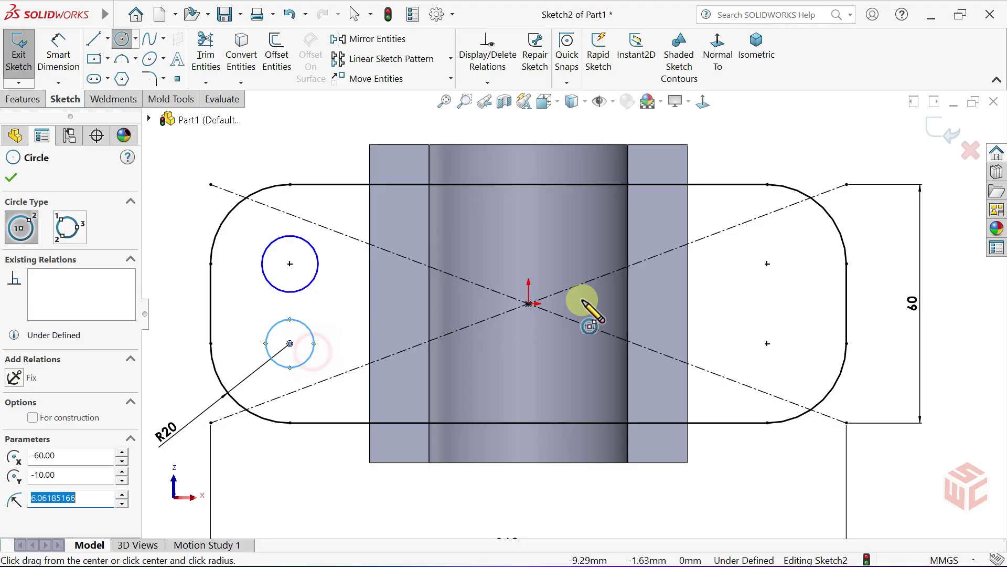
{"action": "left_click", "coordinate": [768, 263]}
{"action": "left_click", "coordinate": [787, 283]}
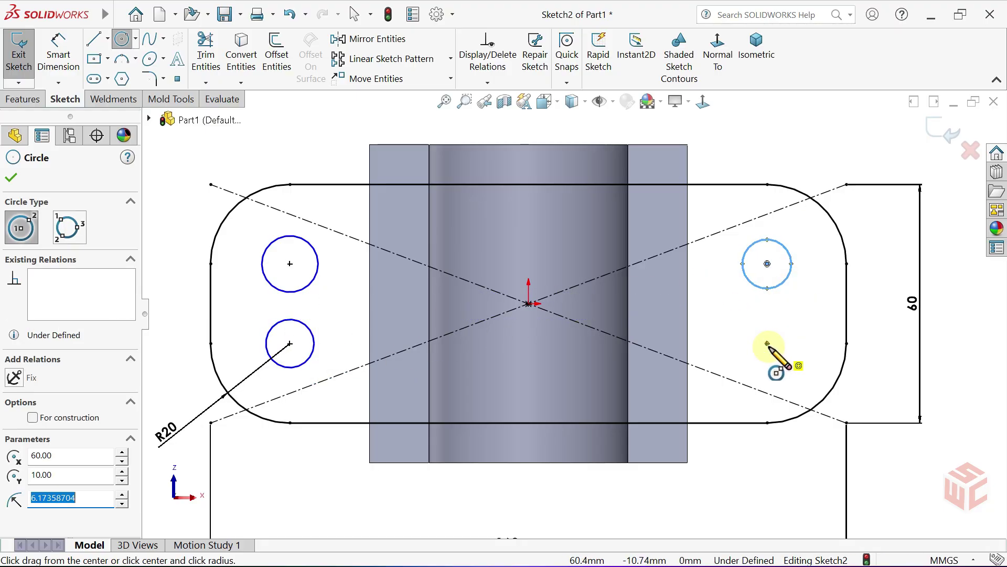
{"action": "left_click", "coordinate": [767, 343]}
{"action": "left_click", "coordinate": [792, 339]}
{"action": "right_click", "coordinate": [813, 310]}
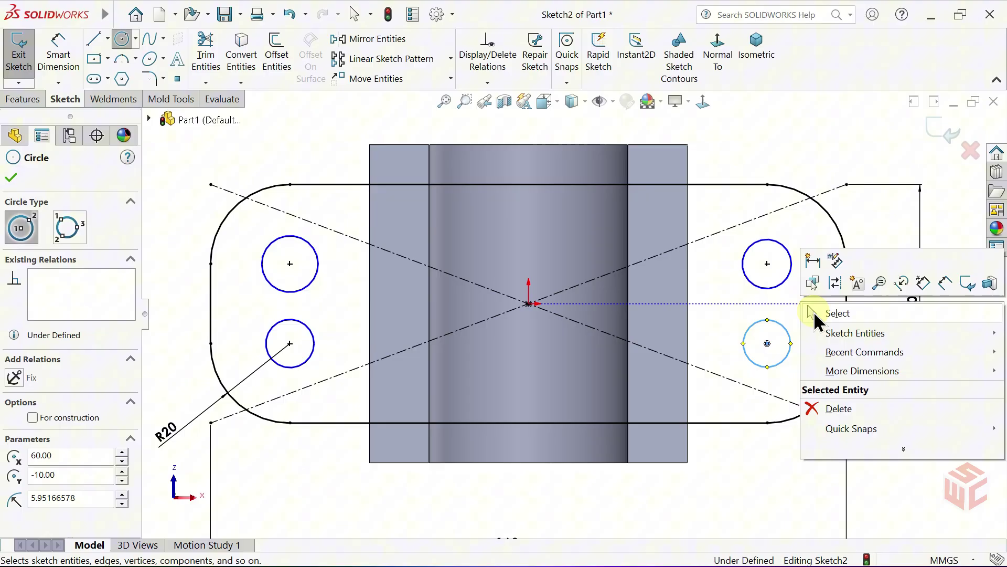
{"action": "left_click", "coordinate": [816, 312]}
Step: Select all four circles and make them equal in size
{"action": "left_click_drag", "start_coordinate": [815, 249], "coordinate": [741, 340]}
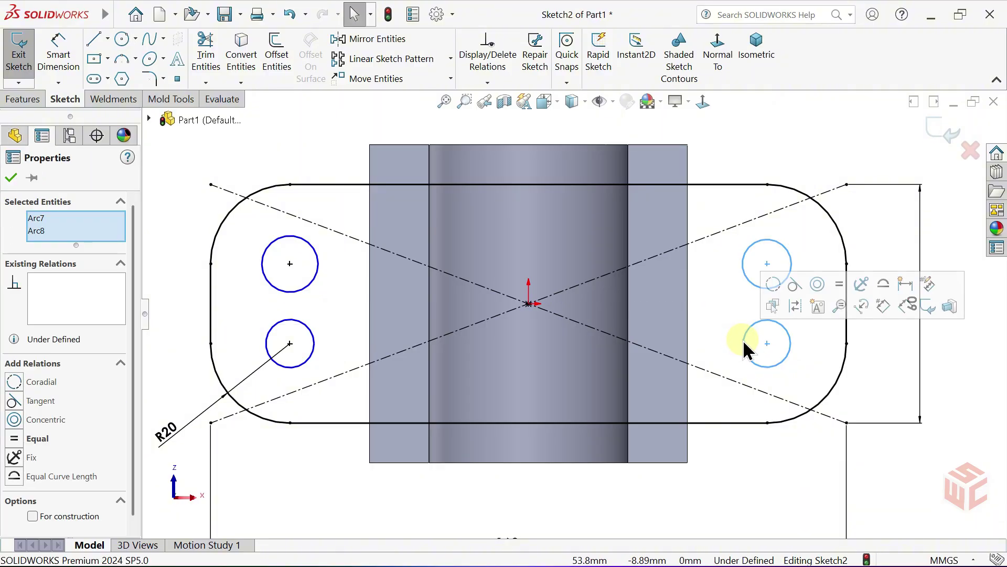
{"action": "left_click", "coordinate": [315, 278], "text": "ctrl"}
{"action": "left_click", "coordinate": [303, 325], "text": "ctrl"}
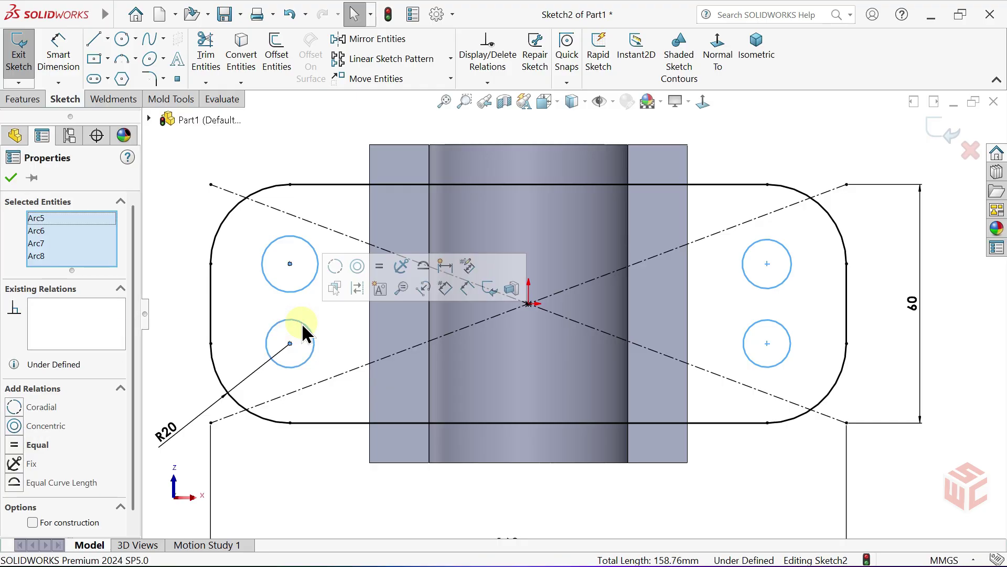
{"action": "left_click", "coordinate": [380, 266]}
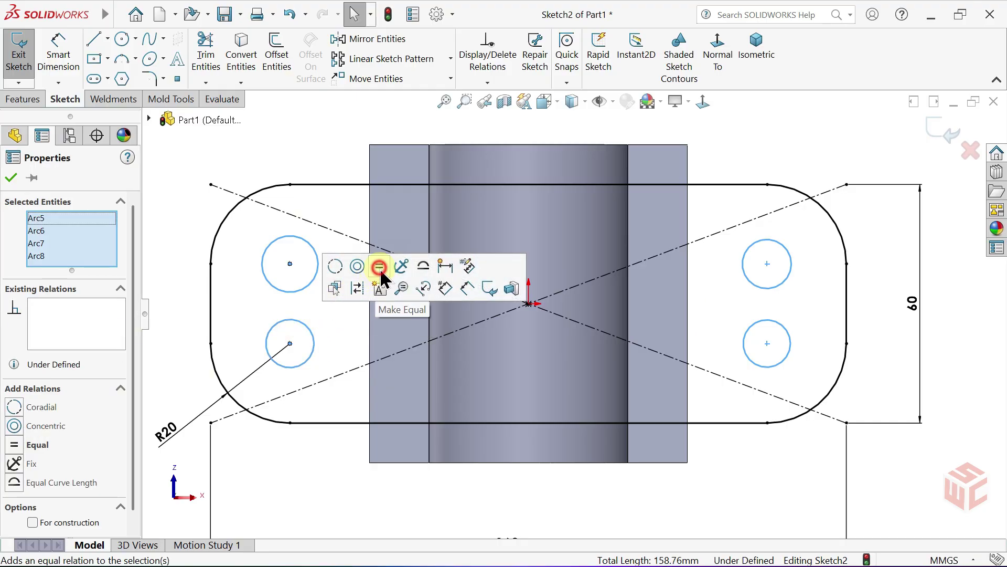
{"action": "left_click", "coordinate": [257, 290]}
{"action": "left_click", "coordinate": [365, 305]}
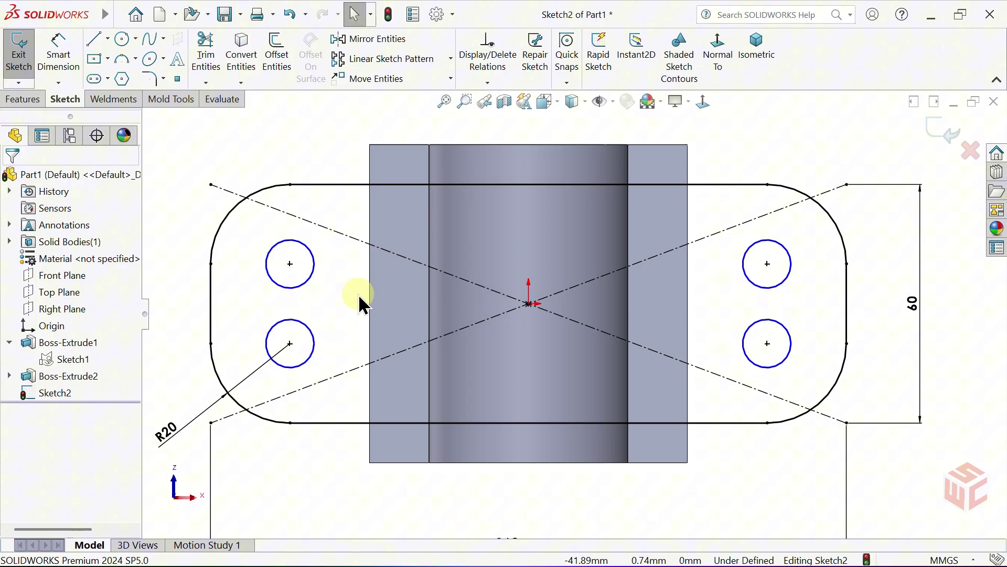
Step: Dimension the upper left hole circle to Ø10 and fit the whole sketch in view
{"action": "left_click", "coordinate": [64, 53]}
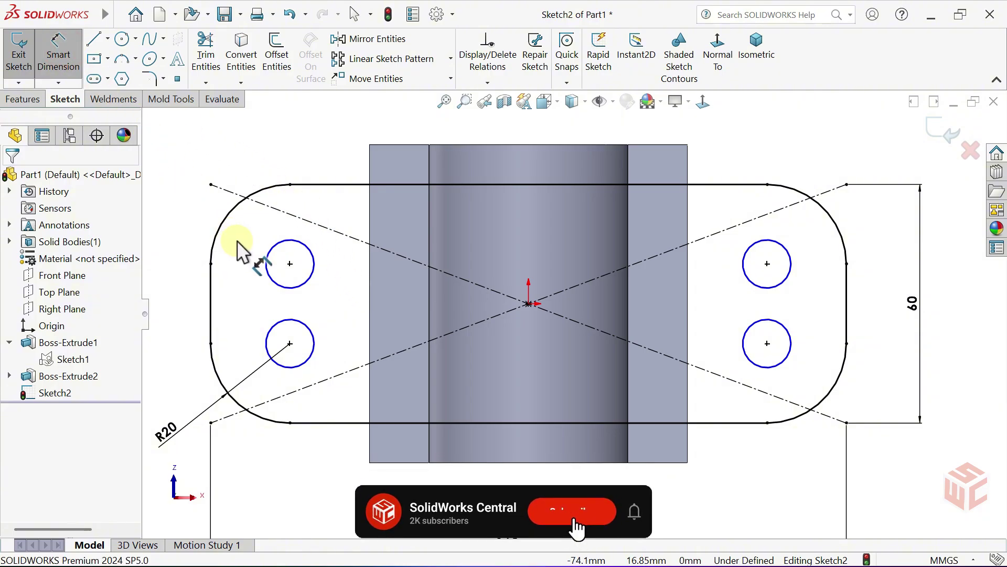
{"action": "scroll", "coordinate": [273, 263], "scroll_direction": "up", "scroll_amount": 3}
{"action": "left_click", "coordinate": [370, 278]}
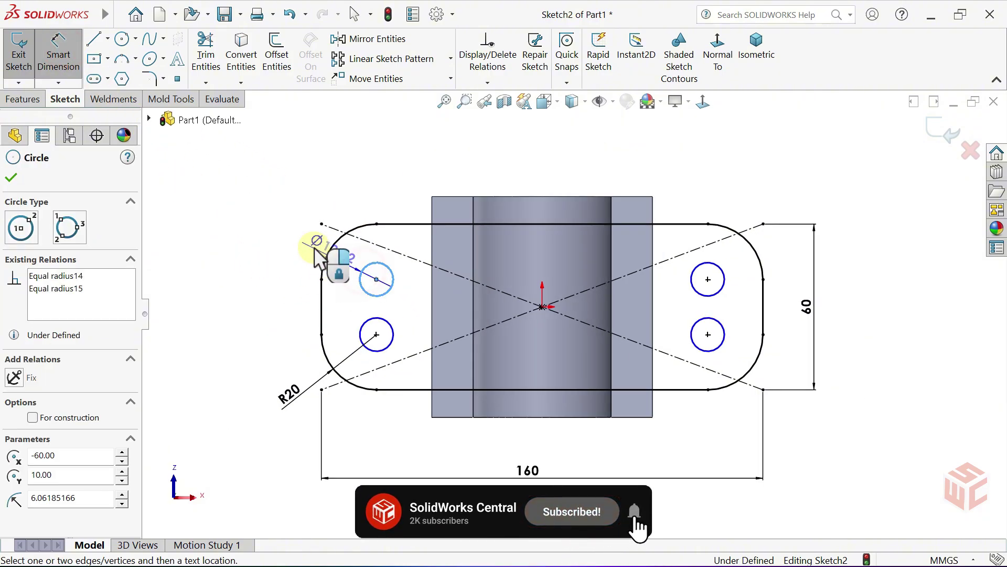
{"action": "left_click", "coordinate": [288, 223]}
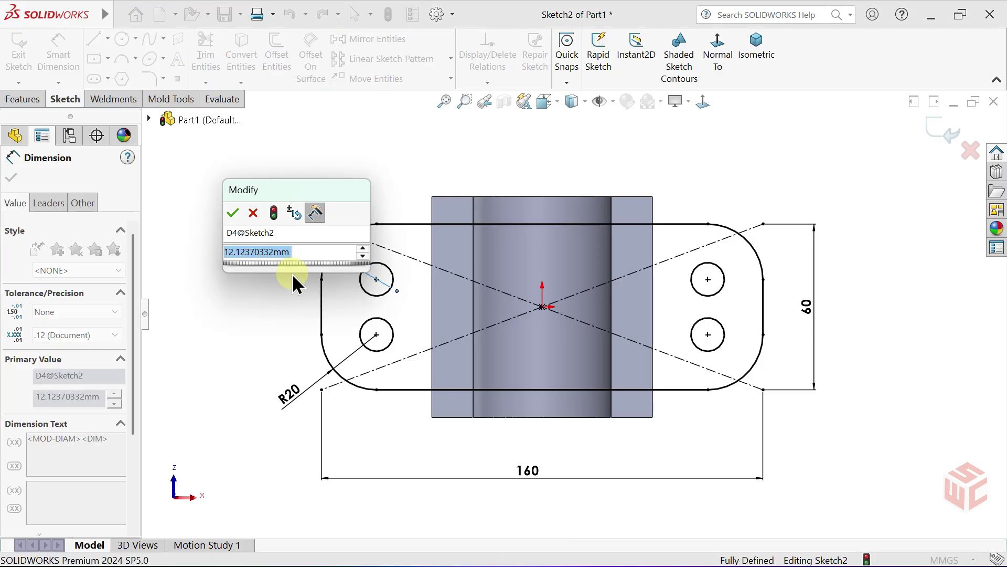
{"action": "key", "text": "Return"}
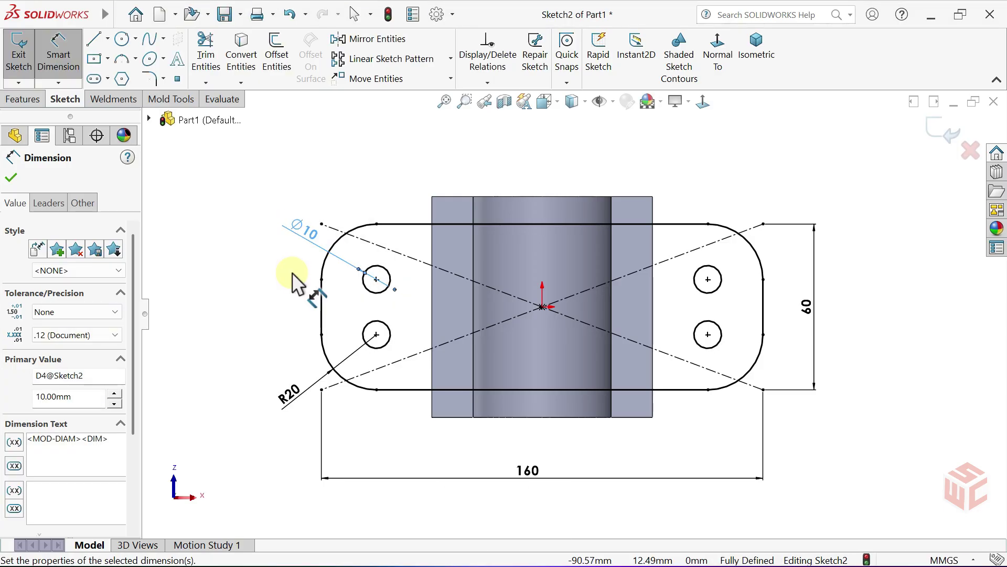
{"action": "right_click", "coordinate": [293, 277]}
{"action": "left_click", "coordinate": [307, 321]}
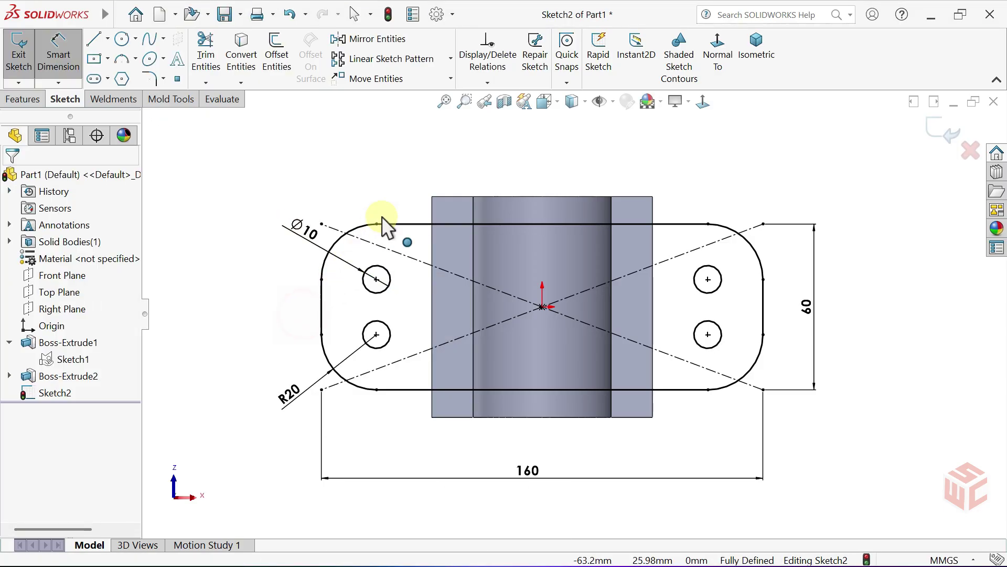
{"action": "left_click", "coordinate": [444, 102]}
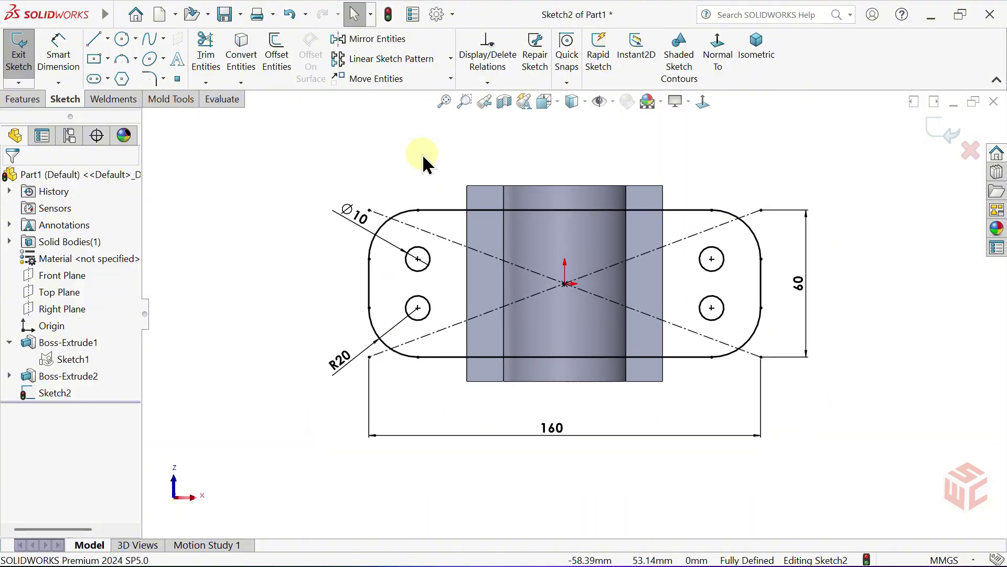
Step: Extrude the flange sketch Blind 25 mm in the reversed, upward direction, then orbit to inspect it
{"action": "left_click", "coordinate": [753, 79]}
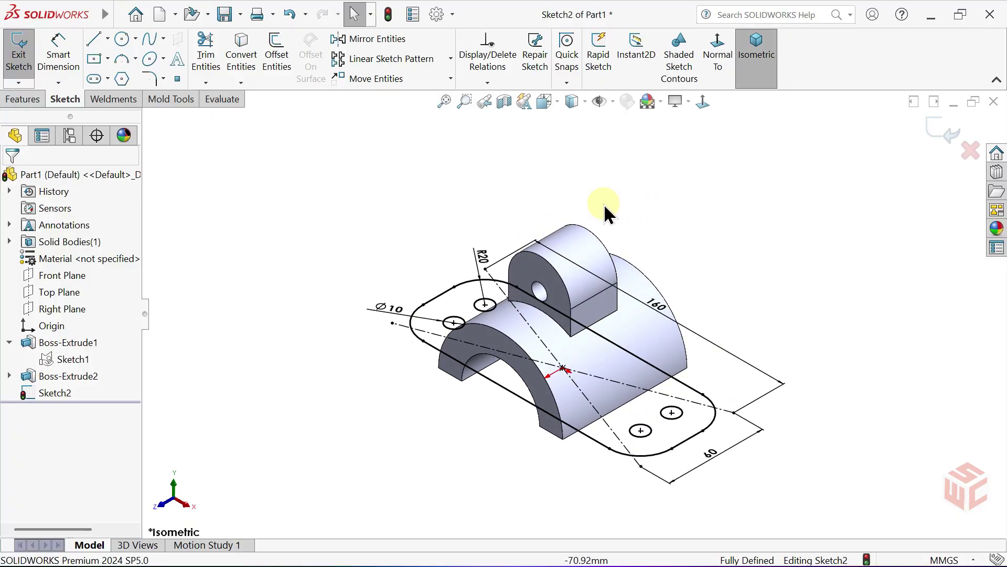
{"action": "left_click", "coordinate": [21, 100]}
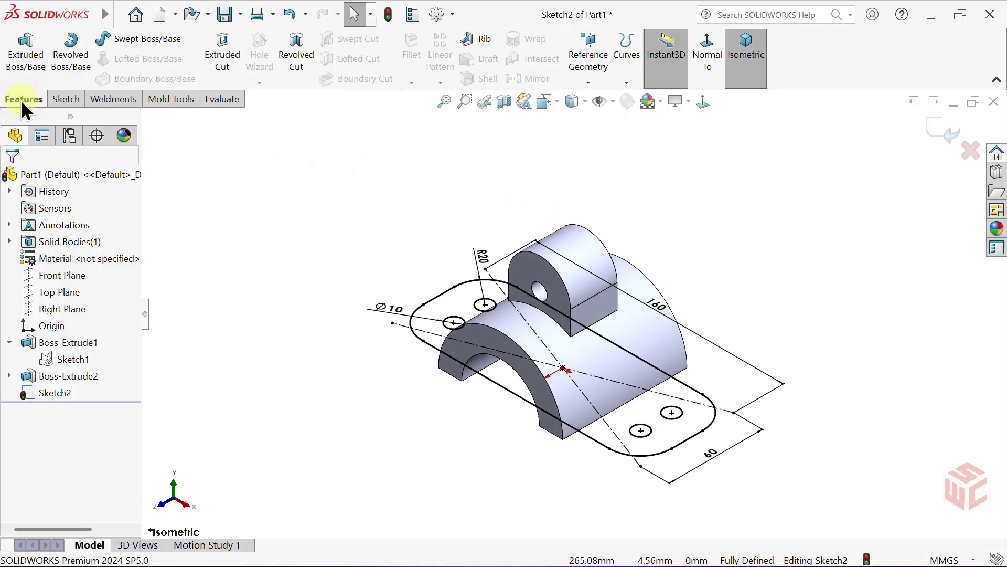
{"action": "left_click", "coordinate": [27, 74]}
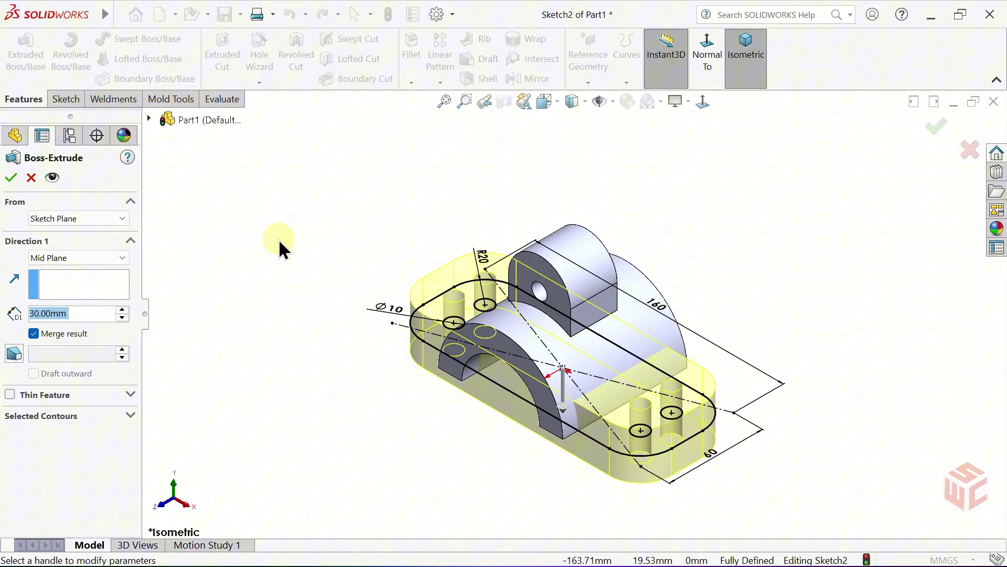
{"action": "left_click", "coordinate": [78, 257]}
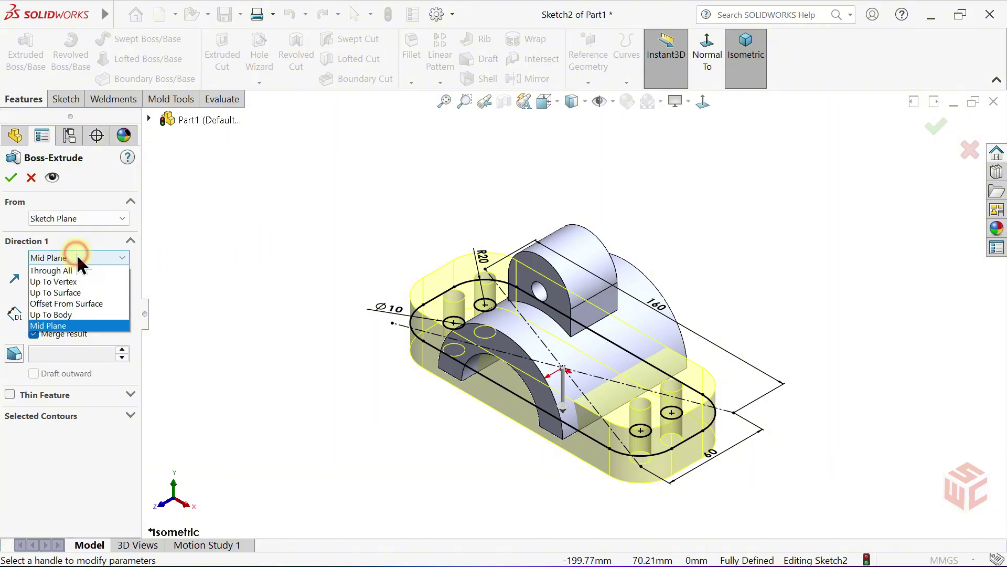
{"action": "left_click", "coordinate": [80, 271]}
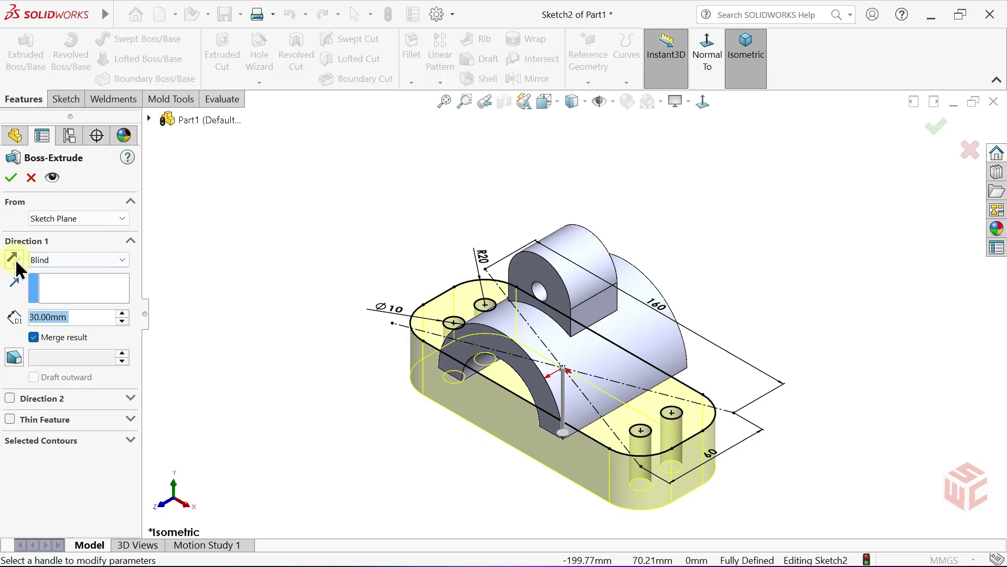
{"action": "left_click", "coordinate": [16, 261]}
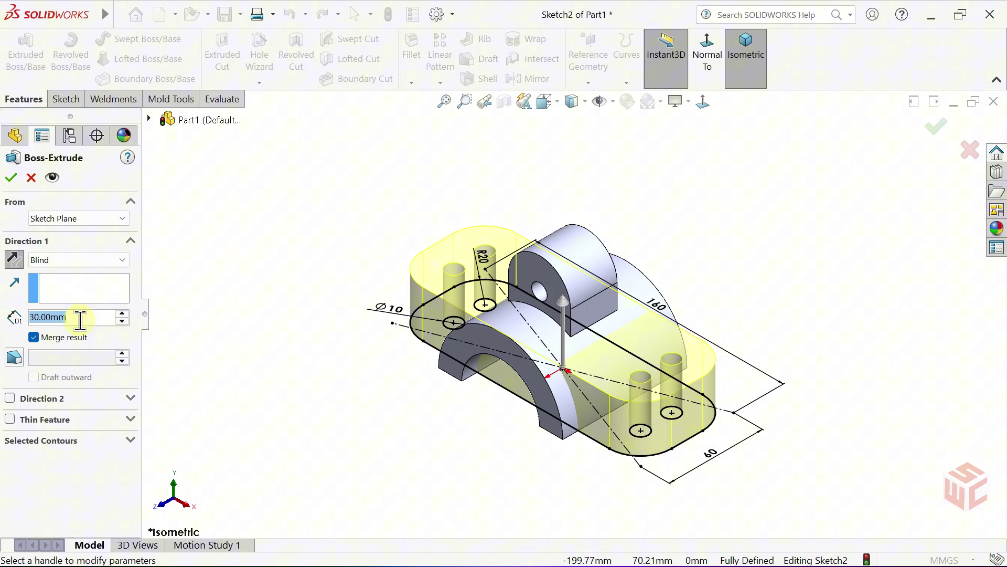
{"action": "type", "text": "25"}
{"action": "key", "text": "Return"}
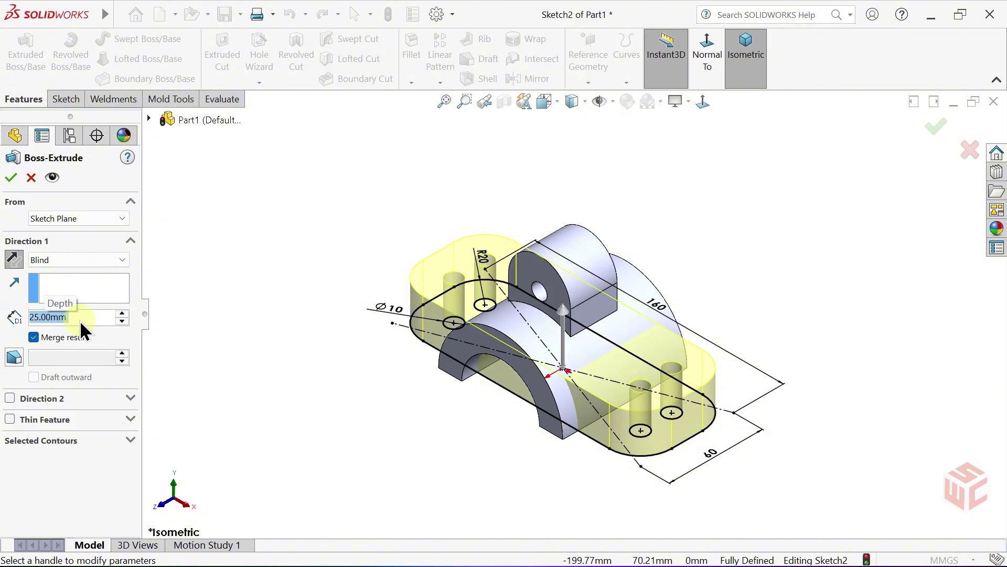
{"action": "left_click", "coordinate": [11, 177]}
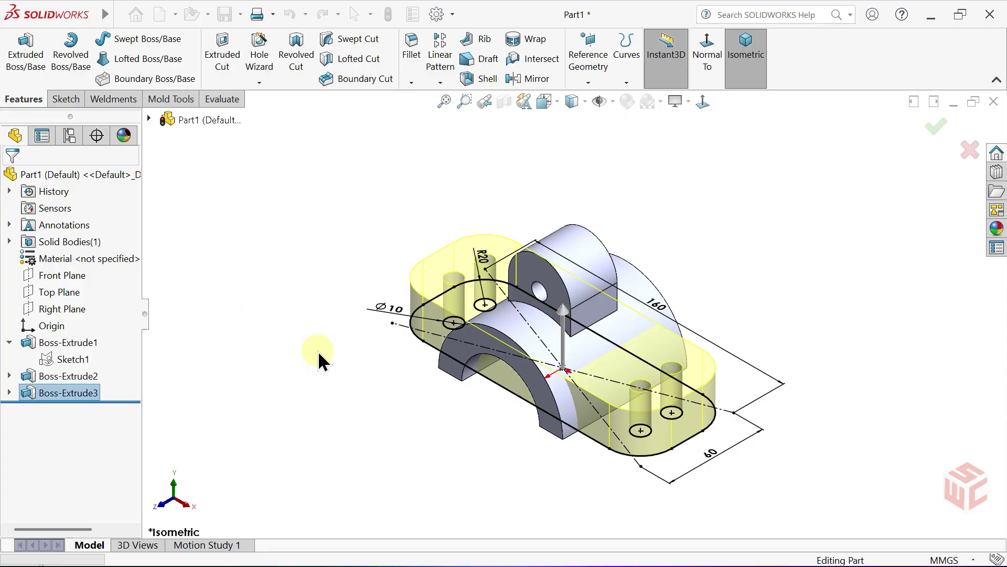
{"action": "middle_click_drag", "start_coordinate": [387, 367], "coordinate": [423, 391]}
{"action": "left_click", "coordinate": [472, 426]}
{"action": "mouse_move", "coordinate": [471, 426]}
{"action": "middle_mouse_down"}
{"action": "mouse_move", "coordinate": [546, 416]}
{"action": "mouse_move", "coordinate": [567, 281]}
{"action": "mouse_move", "coordinate": [625, 198]}
{"action": "mouse_move", "coordinate": [702, 259]}
{"action": "mouse_move", "coordinate": [724, 292]}
{"action": "mouse_move", "coordinate": [581, 293]}
{"action": "mouse_move", "coordinate": [556, 247]}
{"action": "mouse_move", "coordinate": [546, 171]}
{"action": "middle_mouse_up"}
Step: Enable the Direct Editing tab on the CommandManager and switch to it
{"action": "scroll", "coordinate": [581, 316], "scroll_direction": "down", "scroll_amount": 3}
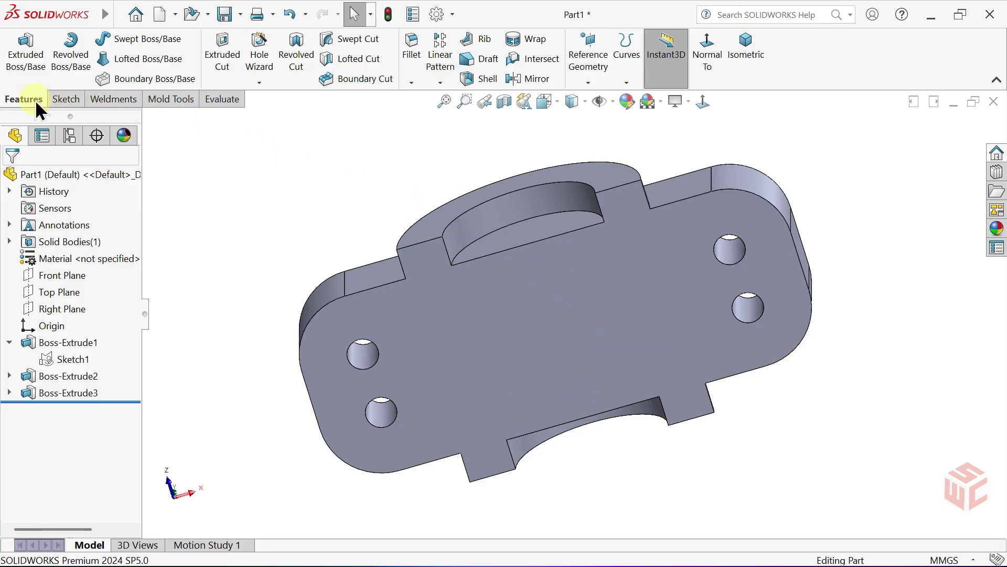
{"action": "right_click", "coordinate": [189, 100]}
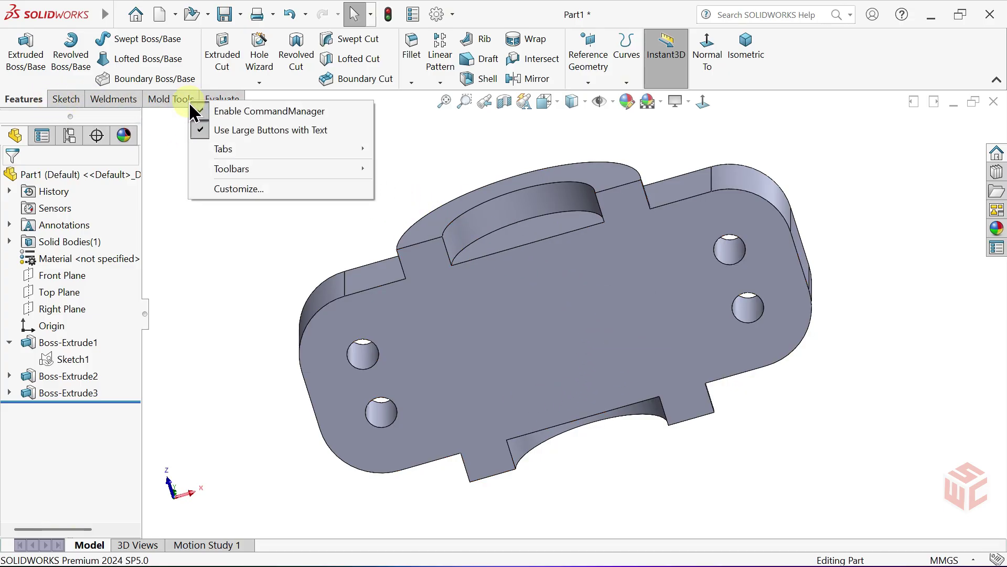
{"action": "mouse_move", "coordinate": [239, 146]}
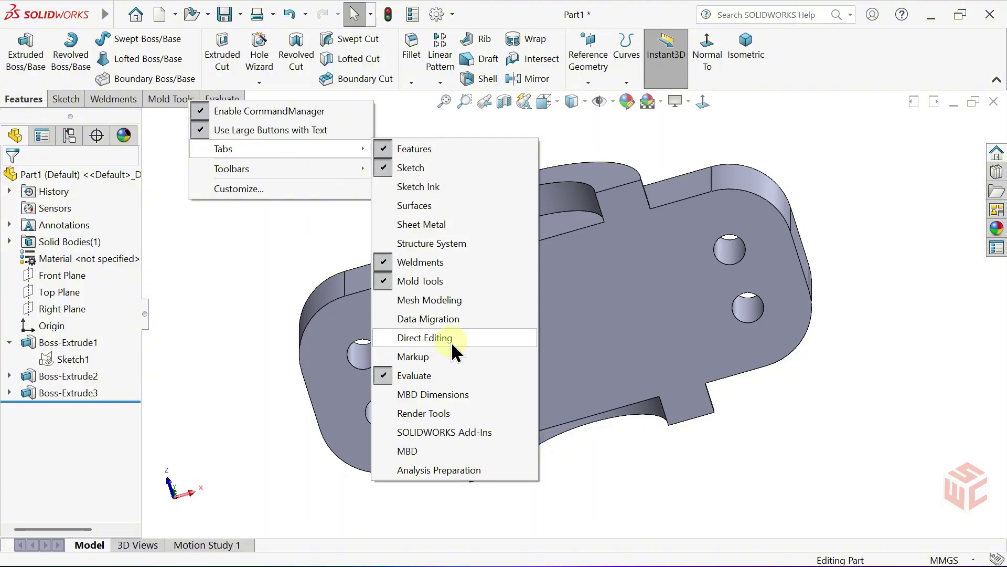
{"action": "left_click", "coordinate": [429, 338]}
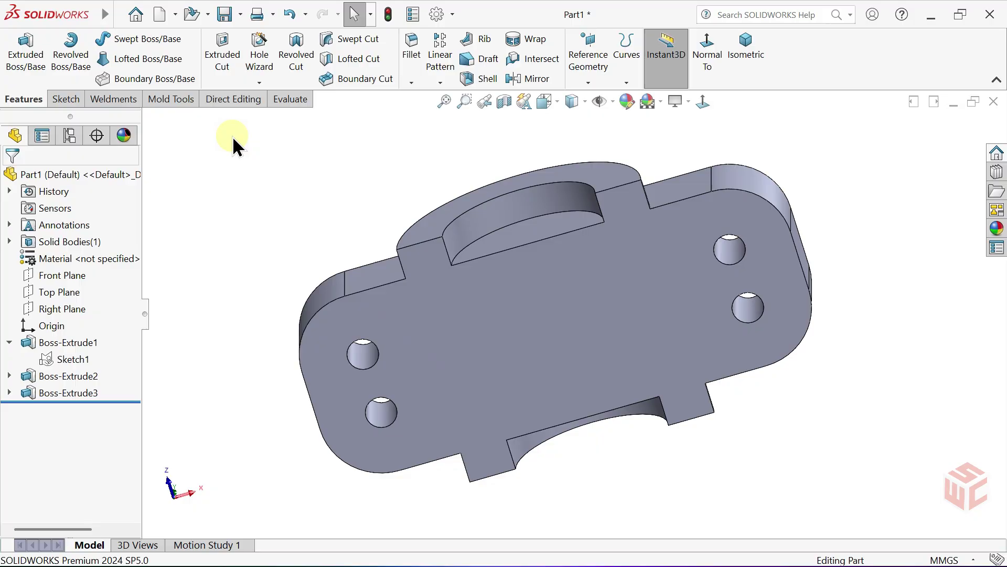
{"action": "left_click", "coordinate": [231, 99]}
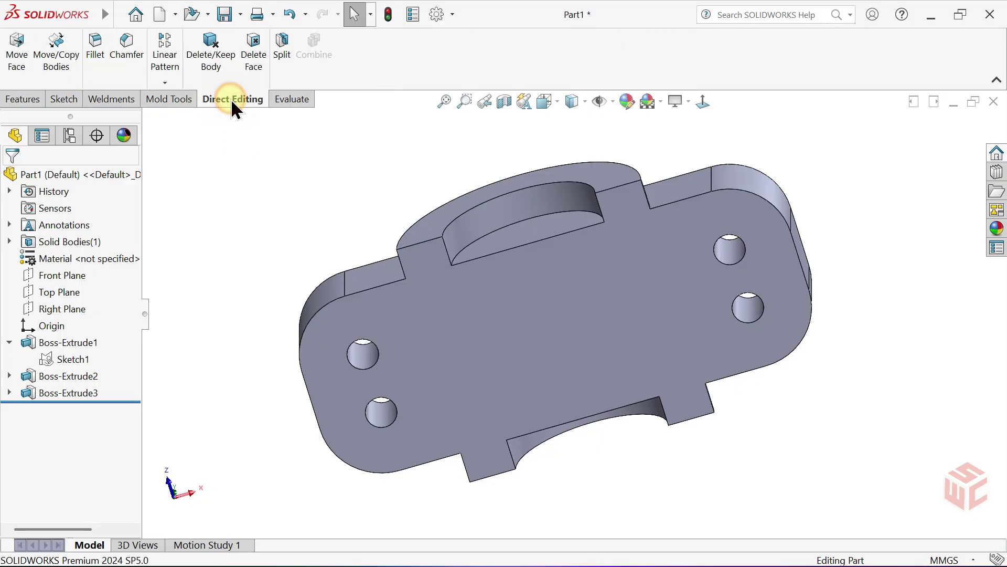
Step: Delete and patch the two half-round end faces so the arch runs clear through the base
{"action": "left_click", "coordinate": [253, 77]}
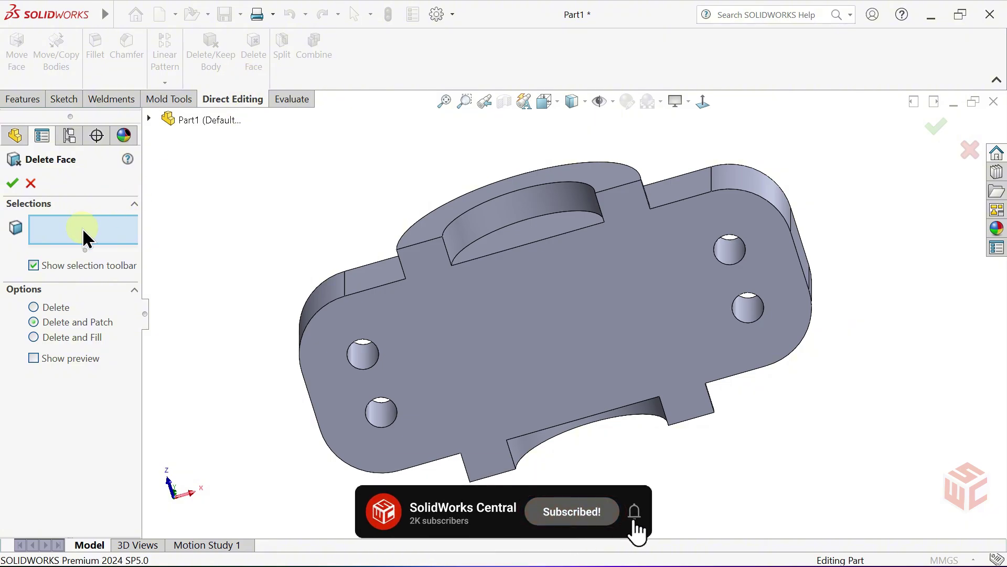
{"action": "middle_click_drag", "start_coordinate": [427, 276], "coordinate": [533, 267]}
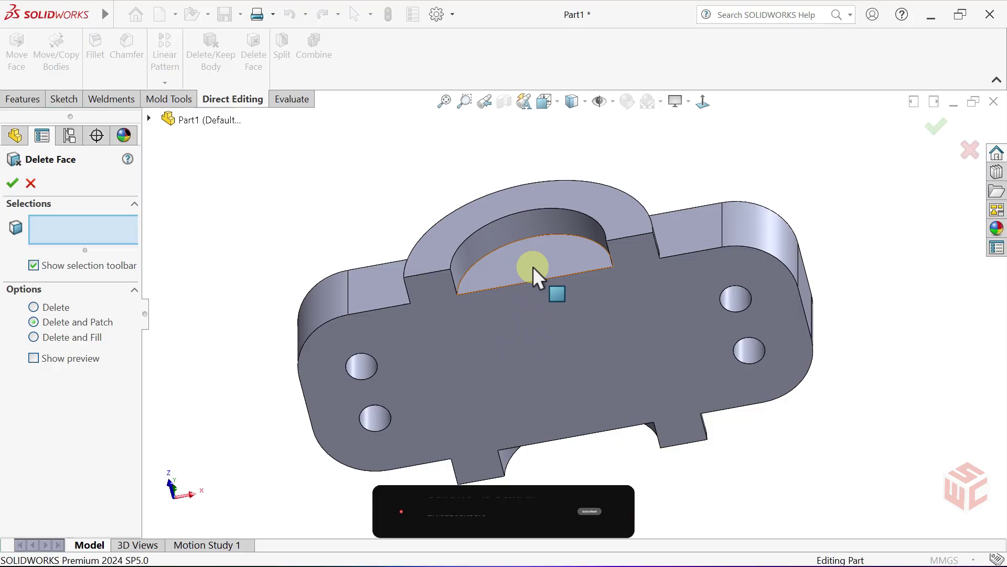
{"action": "left_click", "coordinate": [533, 266]}
{"action": "middle_click_drag", "start_coordinate": [544, 317], "coordinate": [565, 321]}
{"action": "left_click", "coordinate": [583, 303]}
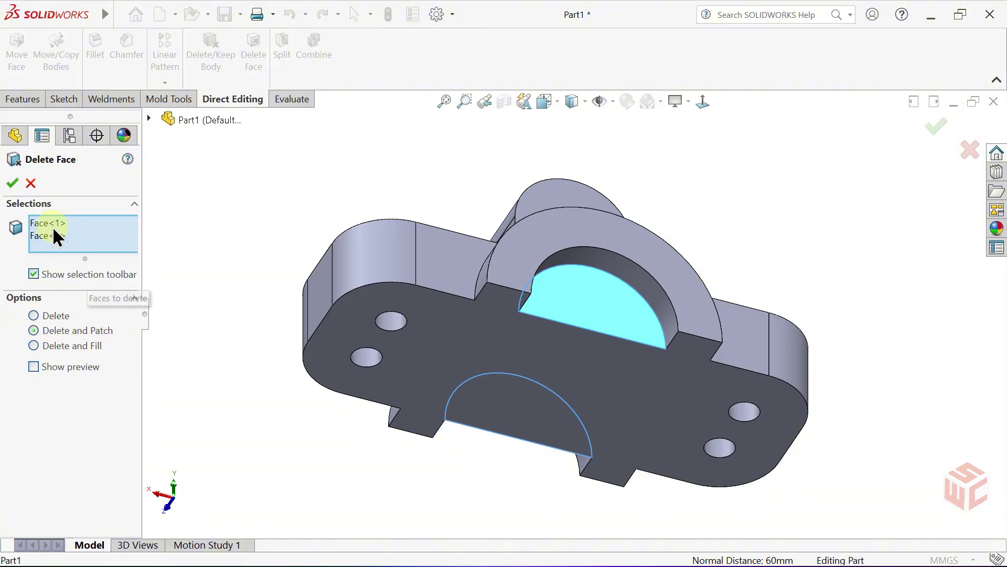
{"action": "left_click", "coordinate": [10, 185]}
{"action": "middle_click_drag", "start_coordinate": [528, 357], "coordinate": [474, 301]}
{"action": "middle_click_drag", "start_coordinate": [546, 278], "coordinate": [650, 284]}
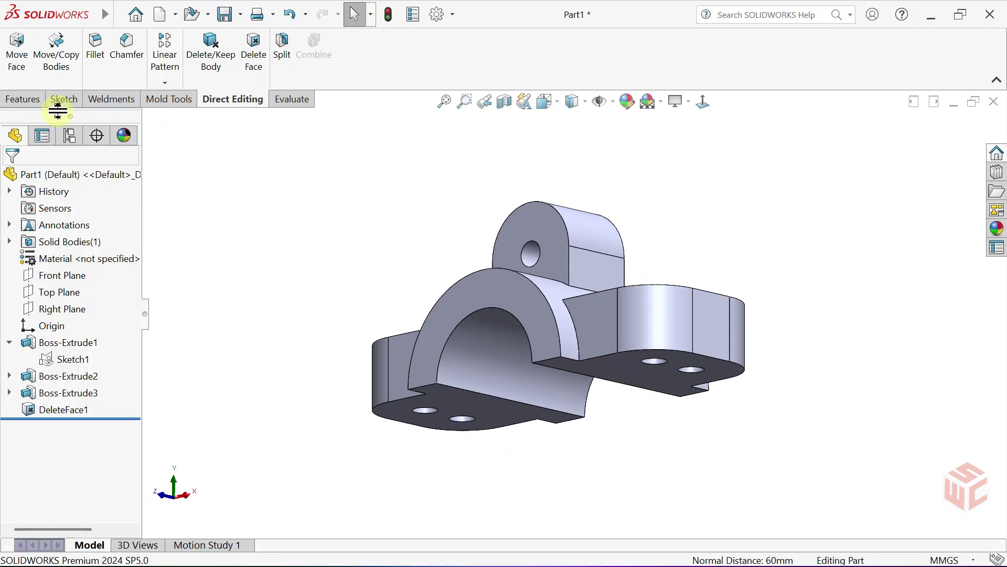
{"action": "left_click", "coordinate": [24, 100]}
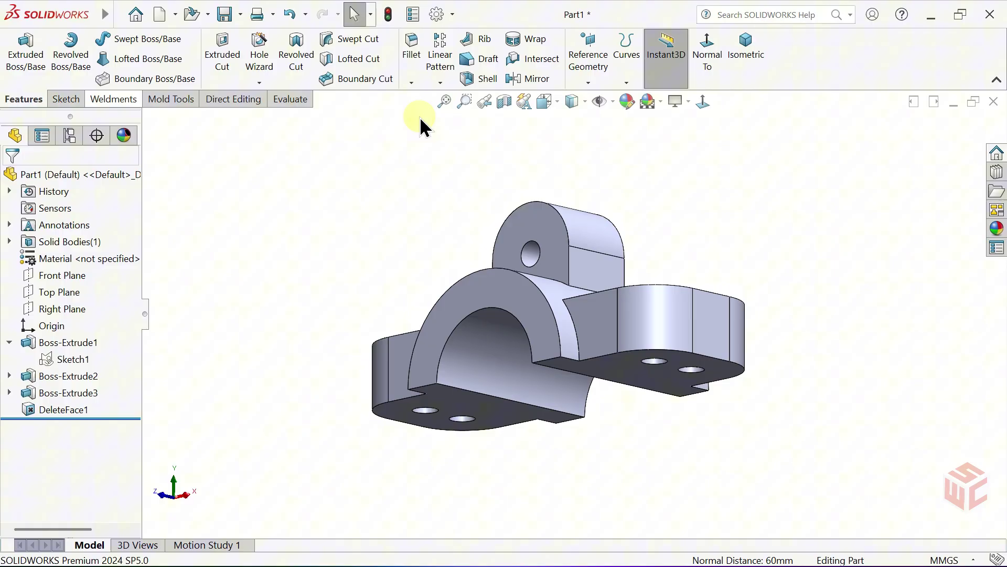
Step: Open a new sketch on the Front Plane and view it Normal To
{"action": "left_click", "coordinate": [746, 74]}
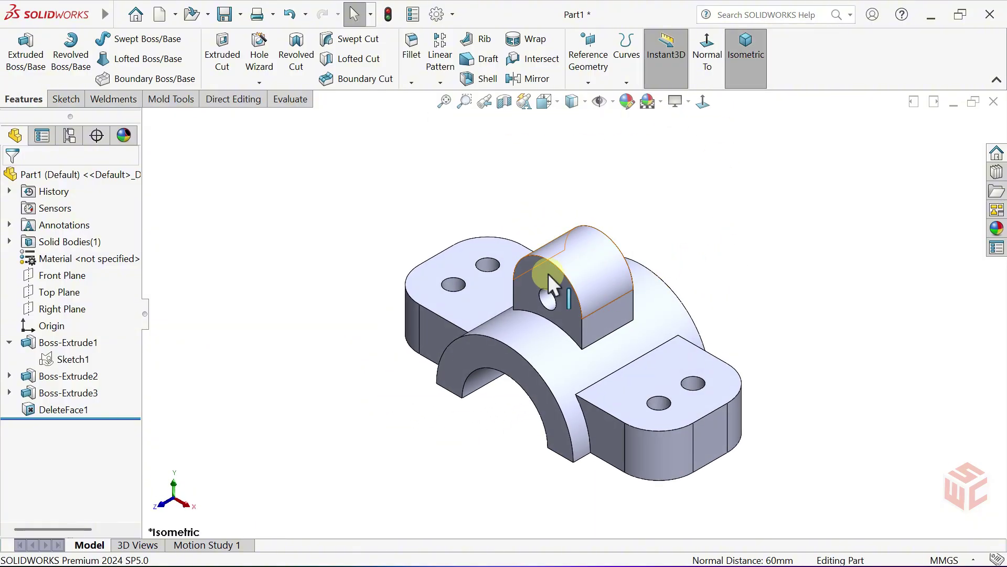
{"action": "left_click", "coordinate": [66, 279]}
{"action": "left_click", "coordinate": [79, 260]}
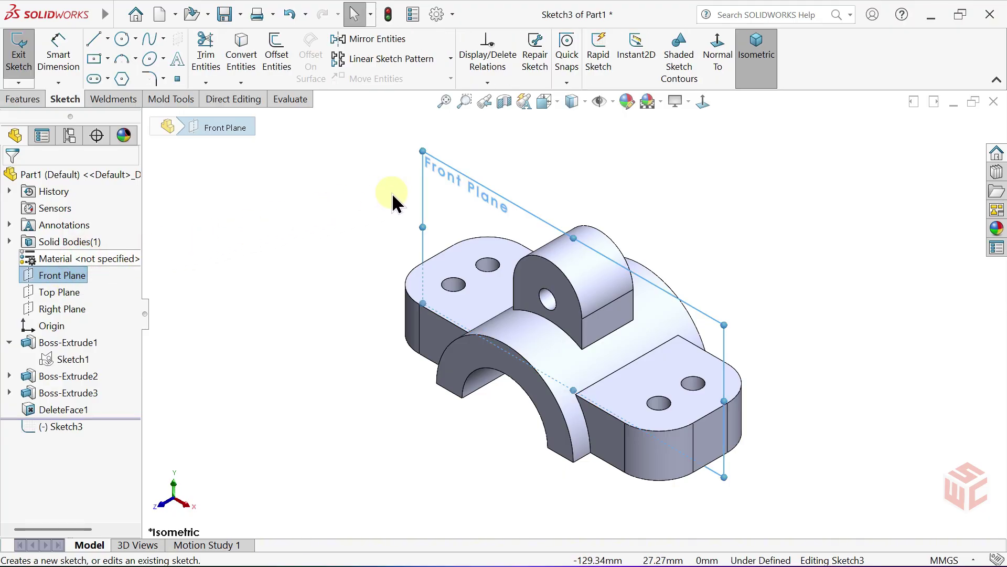
{"action": "left_click", "coordinate": [703, 102]}
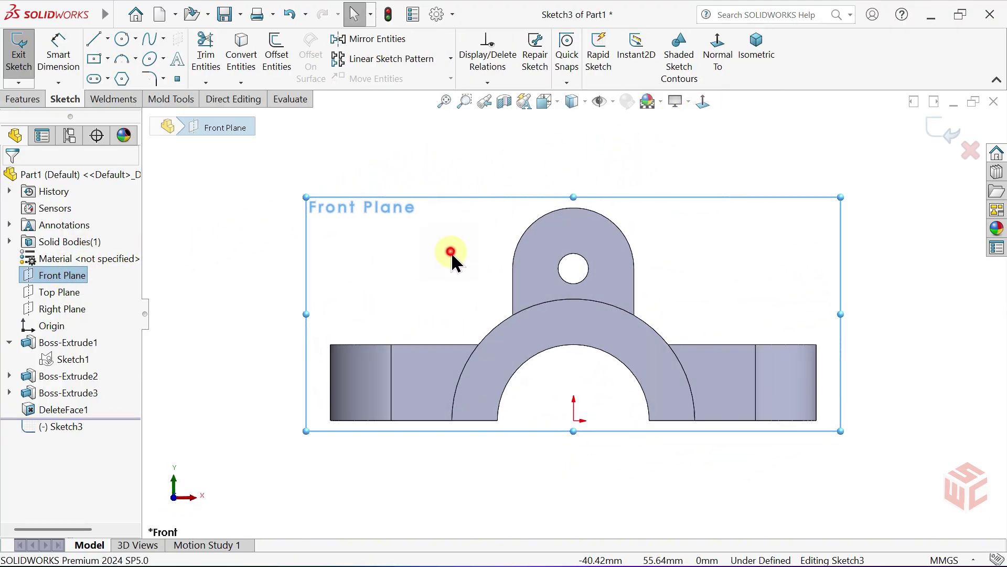
{"action": "left_click", "coordinate": [451, 252]}
{"action": "scroll", "coordinate": [477, 284], "scroll_direction": "down", "scroll_amount": 3}
{"action": "middle_click_drag", "start_coordinate": [474, 282], "coordinate": [433, 279], "text": "ctrl"}
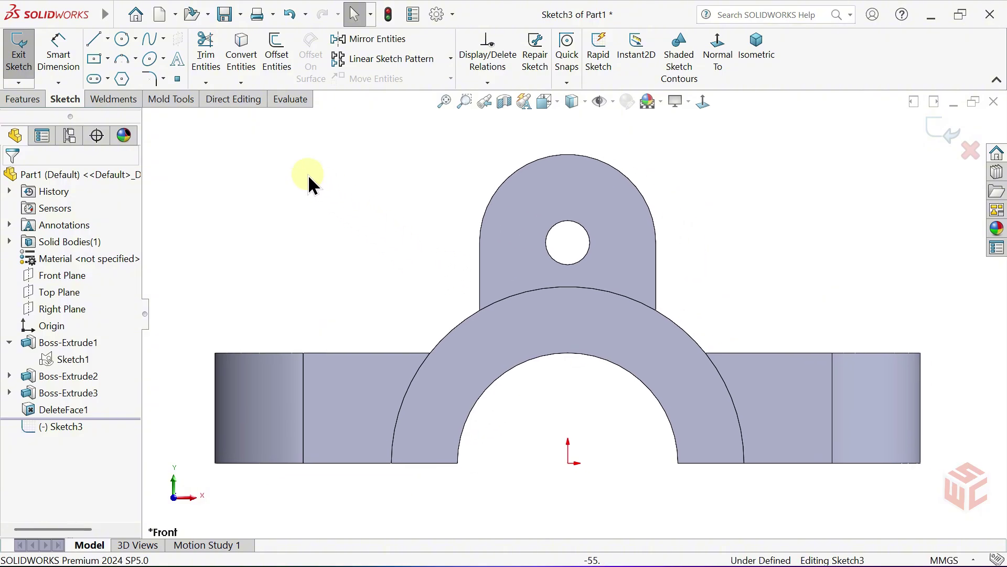
Step: Draw a slanted line from the boss's left side down to the left flange top
{"action": "left_click", "coordinate": [94, 39]}
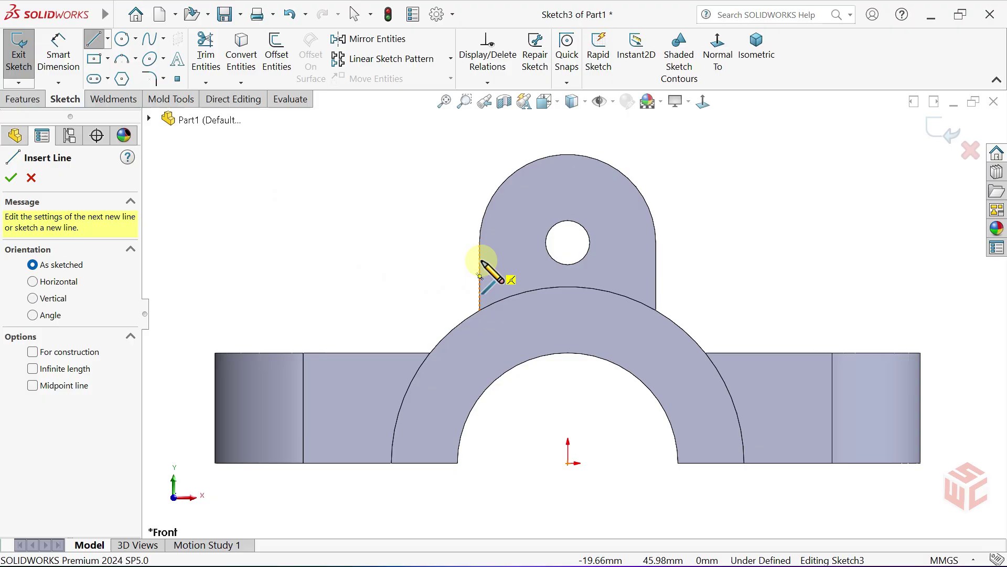
{"action": "left_click", "coordinate": [479, 243]}
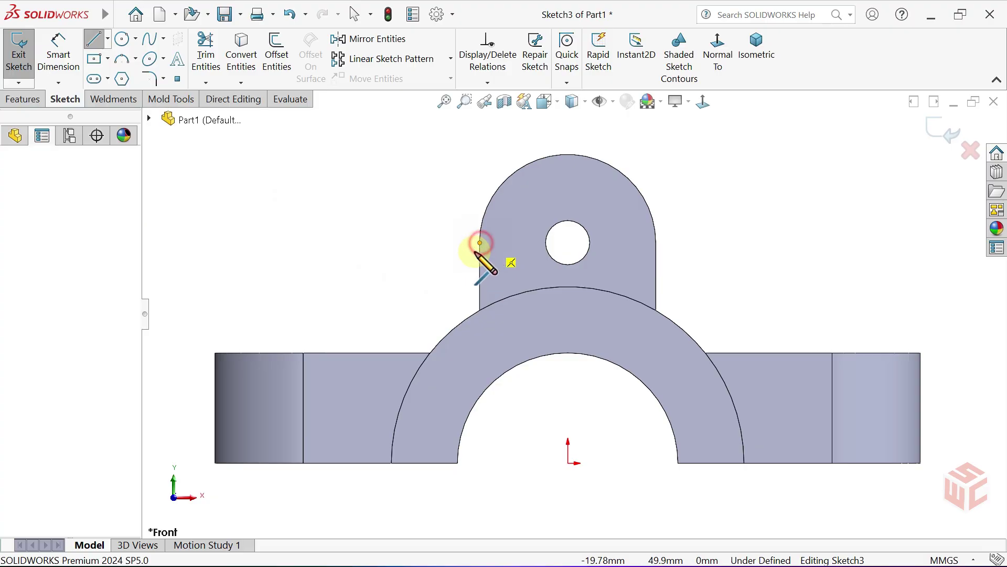
{"action": "left_click", "coordinate": [407, 352]}
{"action": "right_click", "coordinate": [411, 297]}
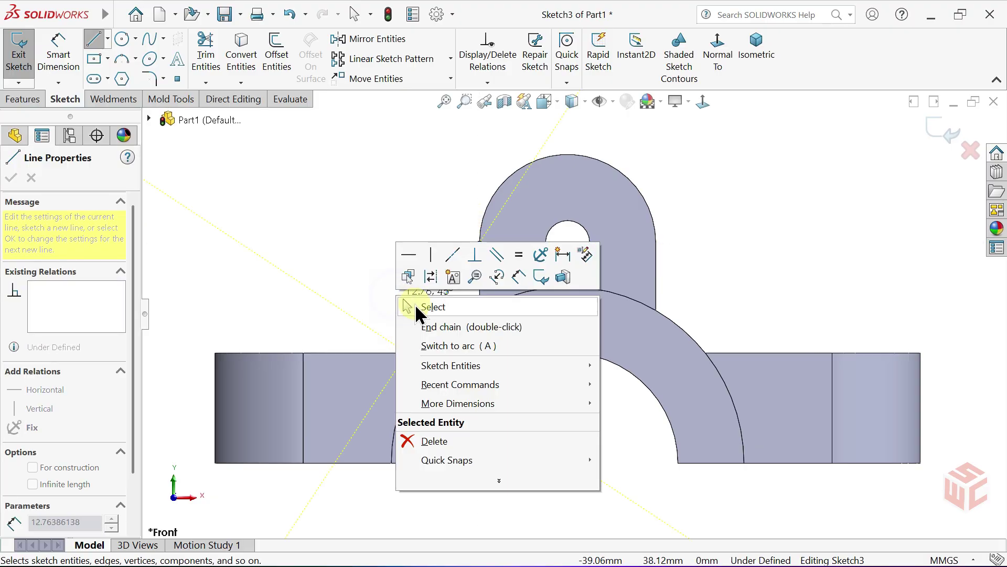
Step: Dimension the line's lower endpoint 45 mm horizontally from the origin, then orbit to a 3-D view
{"action": "left_click", "coordinate": [416, 304]}
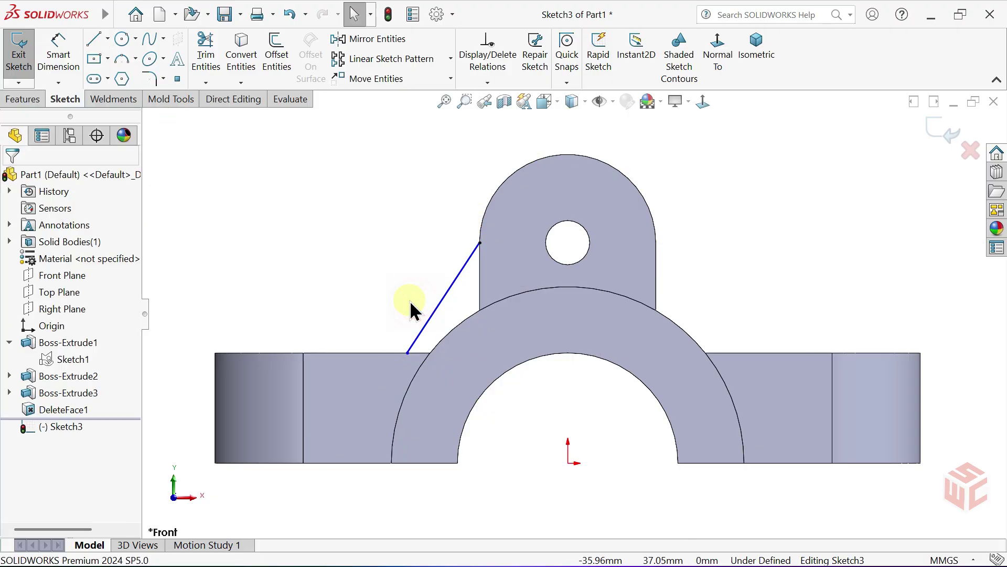
{"action": "left_click", "coordinate": [61, 58]}
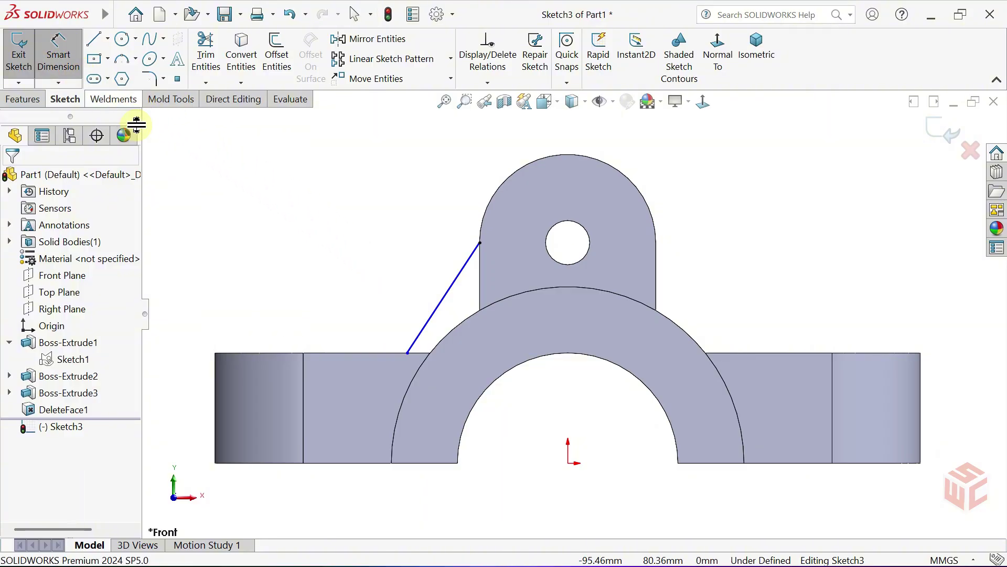
{"action": "left_click", "coordinate": [408, 354]}
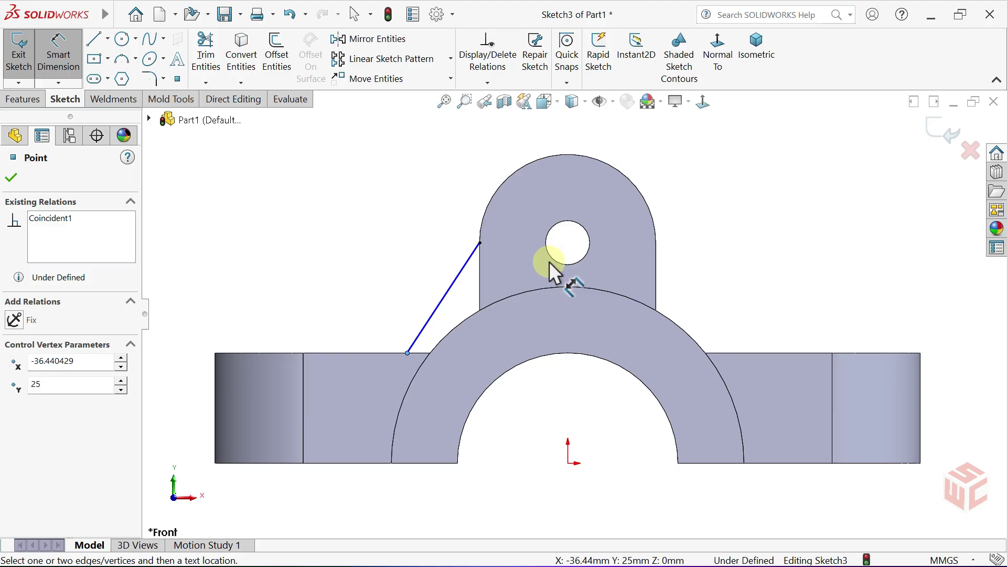
{"action": "left_click", "coordinate": [568, 462]}
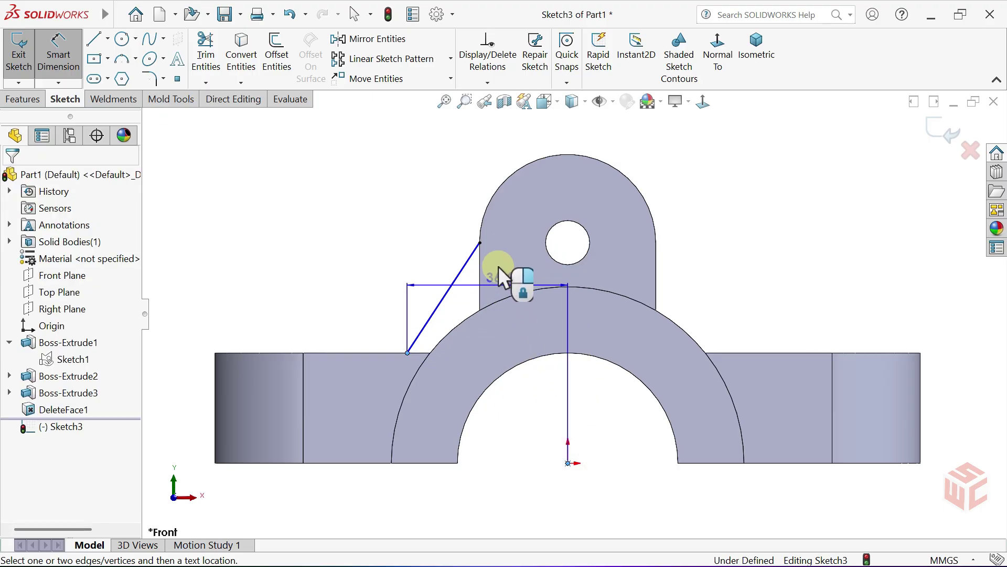
{"action": "scroll", "coordinate": [499, 266], "scroll_direction": "up", "scroll_amount": 2}
{"action": "left_click", "coordinate": [500, 150]}
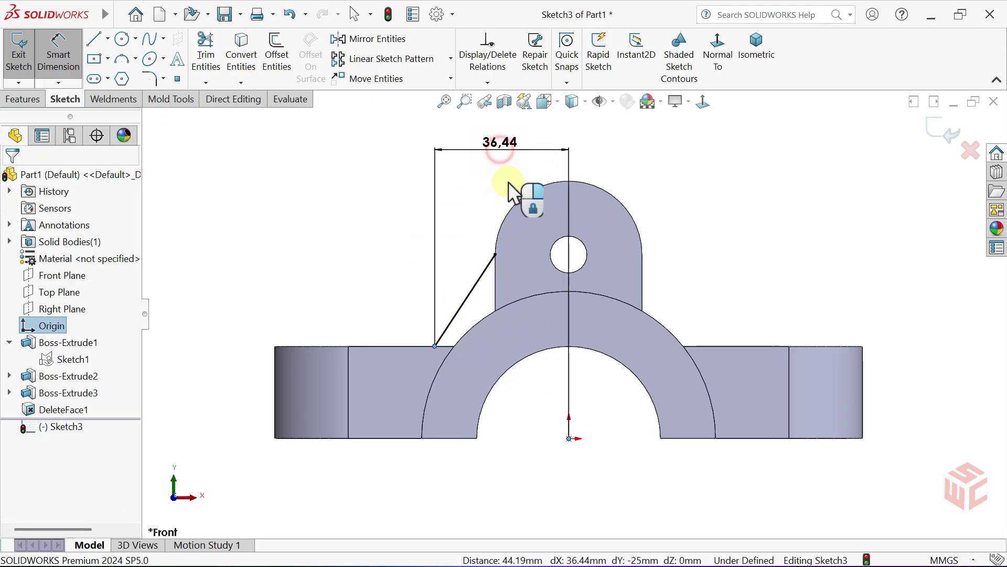
{"action": "type", "text": "45"}
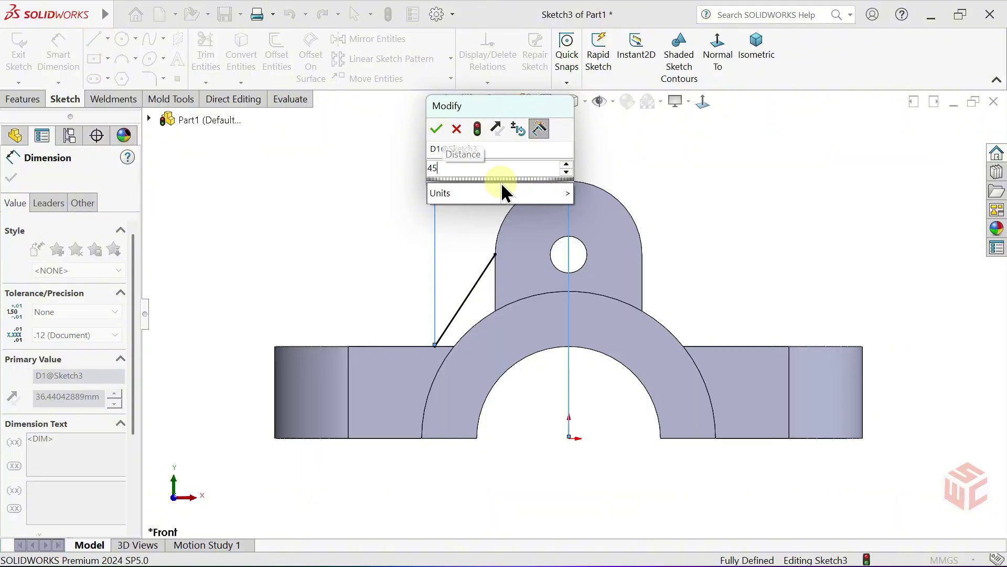
{"action": "key", "text": "Return"}
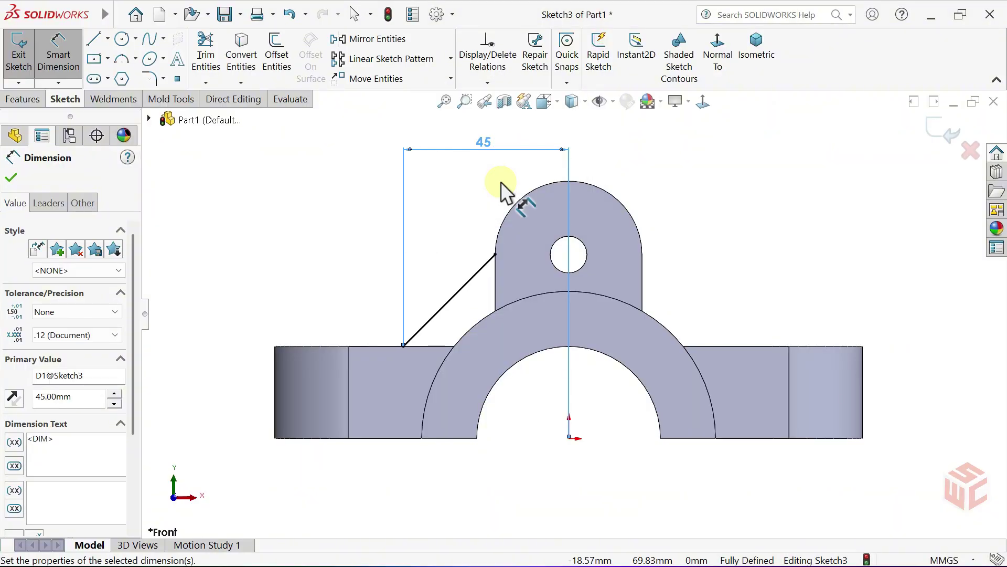
{"action": "right_click", "coordinate": [476, 203]}
{"action": "left_click", "coordinate": [506, 232]}
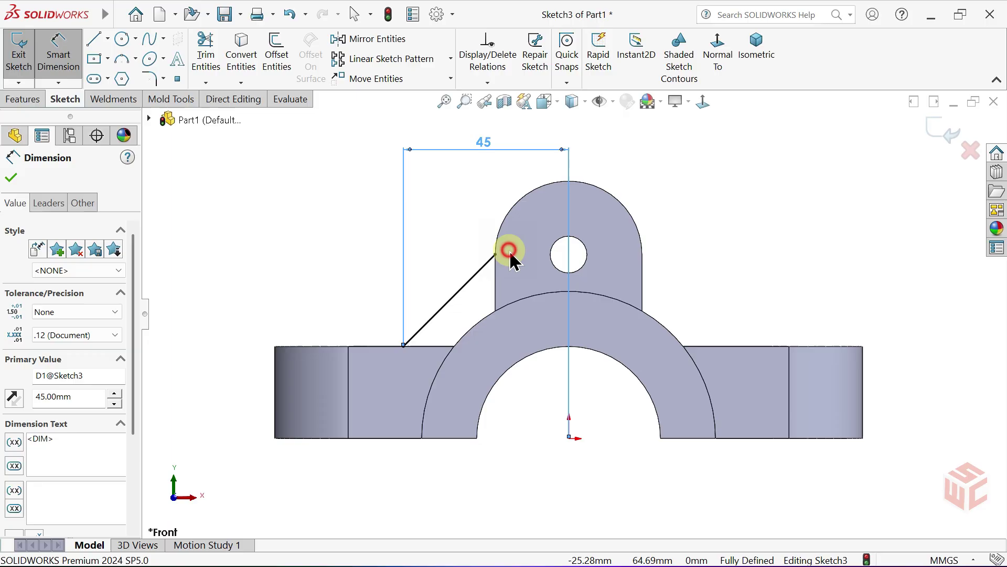
{"action": "middle_click_drag", "start_coordinate": [442, 240], "coordinate": [505, 263]}
{"action": "scroll", "coordinate": [528, 275], "scroll_direction": "down", "scroll_amount": 2}
{"action": "scroll", "coordinate": [528, 320], "scroll_direction": "down", "scroll_amount": 2}
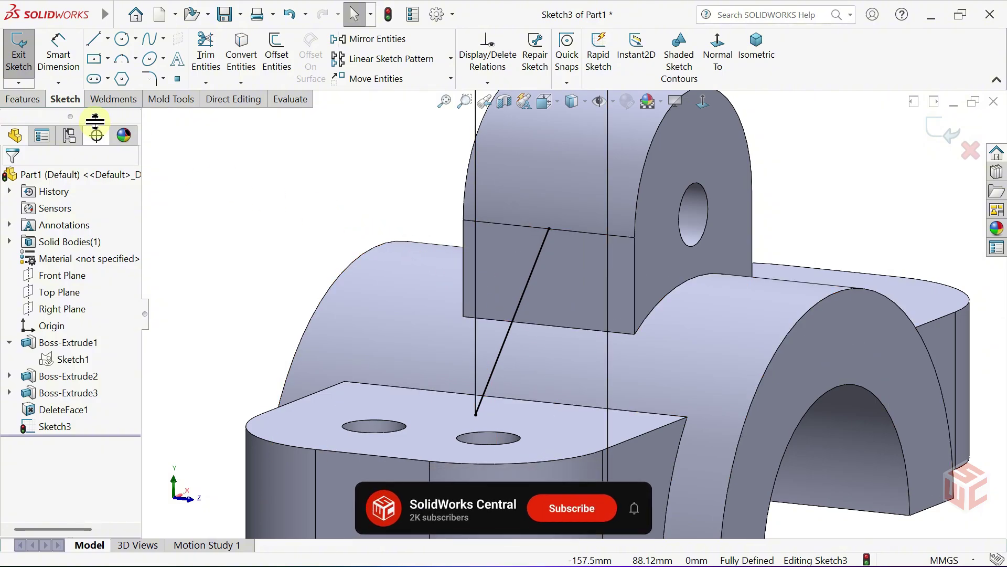
Step: Build a 10 mm rib from the slanted line with material side flipped, then view isometric
{"action": "left_click", "coordinate": [27, 104]}
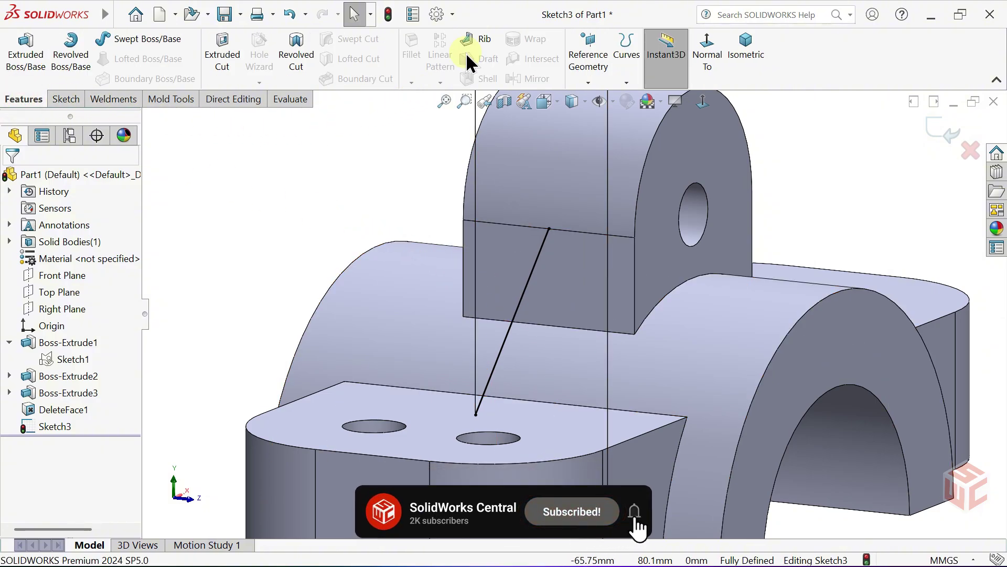
{"action": "left_click", "coordinate": [477, 43]}
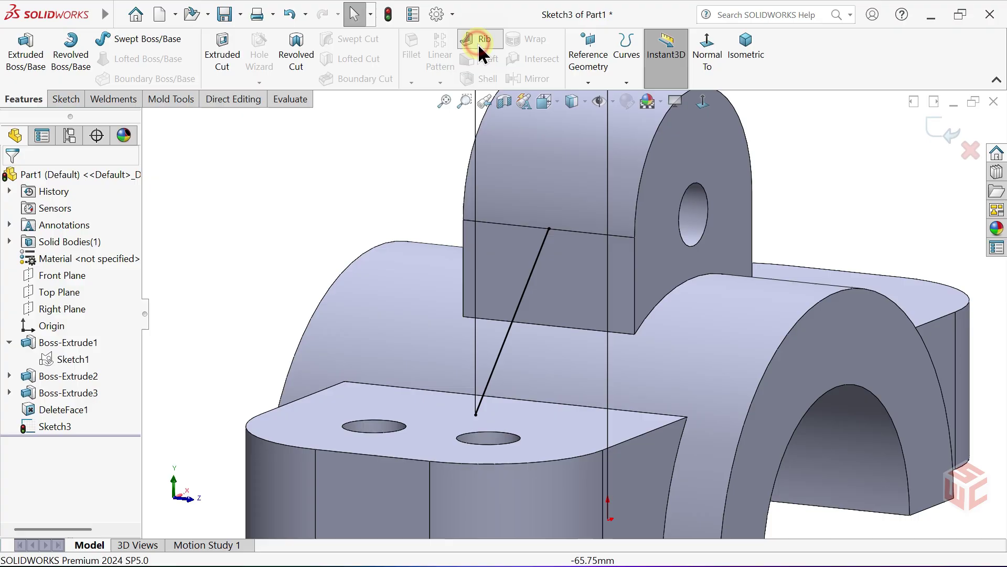
{"action": "middle_click_drag", "start_coordinate": [419, 178], "coordinate": [408, 305]}
{"action": "scroll", "coordinate": [409, 307], "scroll_direction": "down", "scroll_amount": 5}
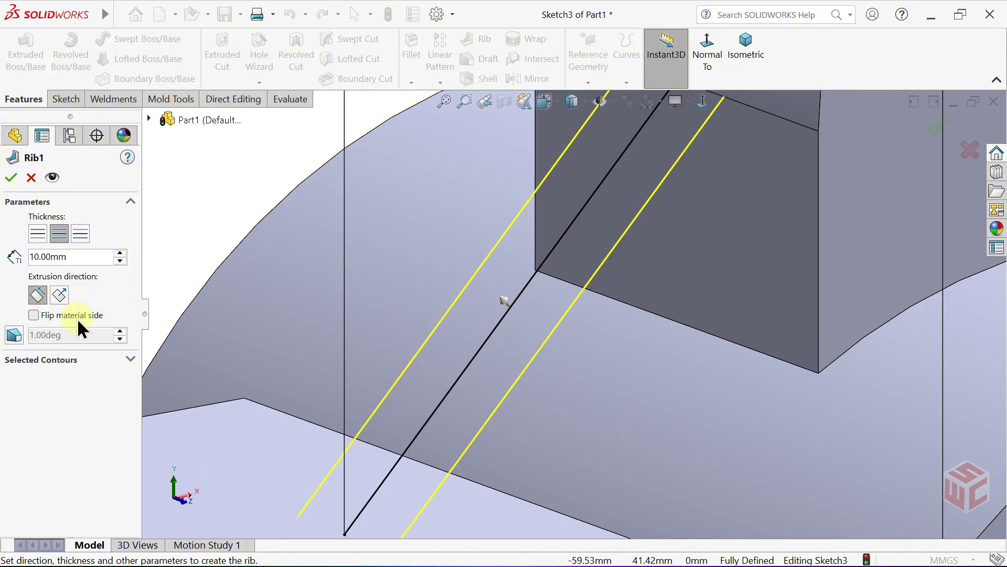
{"action": "left_click", "coordinate": [33, 314]}
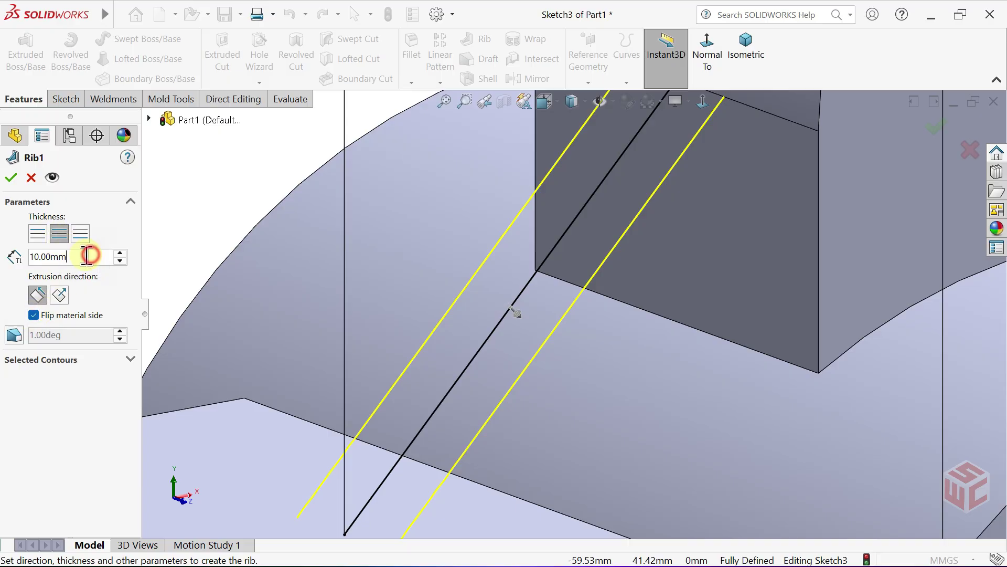
{"action": "left_click_drag", "start_coordinate": [74, 256], "coordinate": [9, 257]}
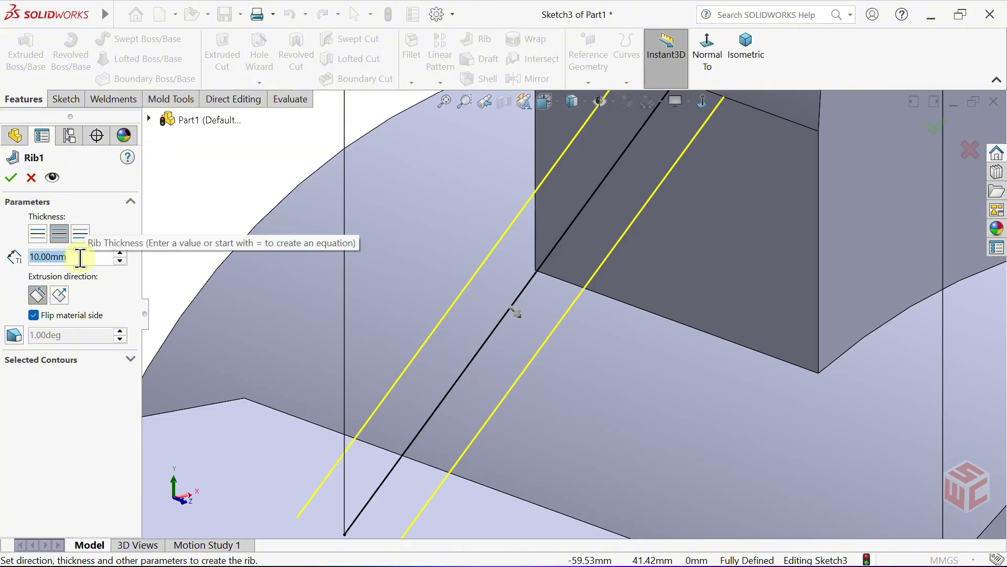
{"action": "left_click", "coordinate": [11, 180]}
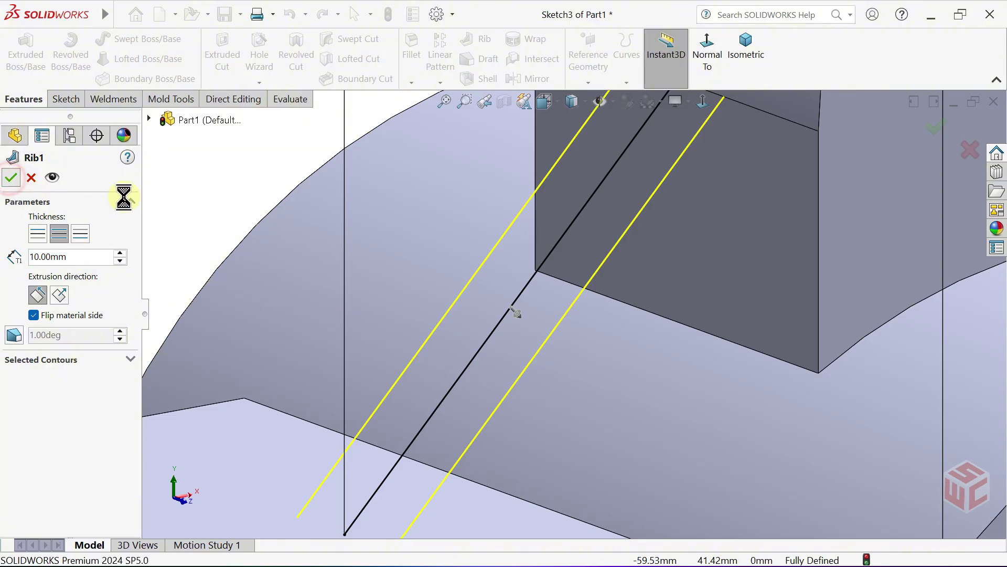
{"action": "middle_click_drag", "start_coordinate": [269, 211], "coordinate": [548, 145]}
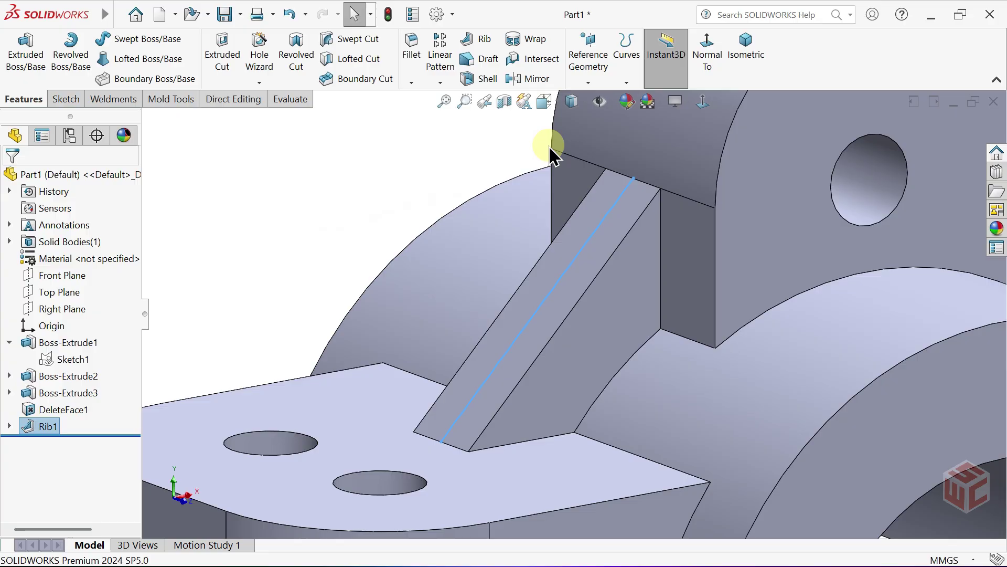
{"action": "left_click", "coordinate": [738, 59]}
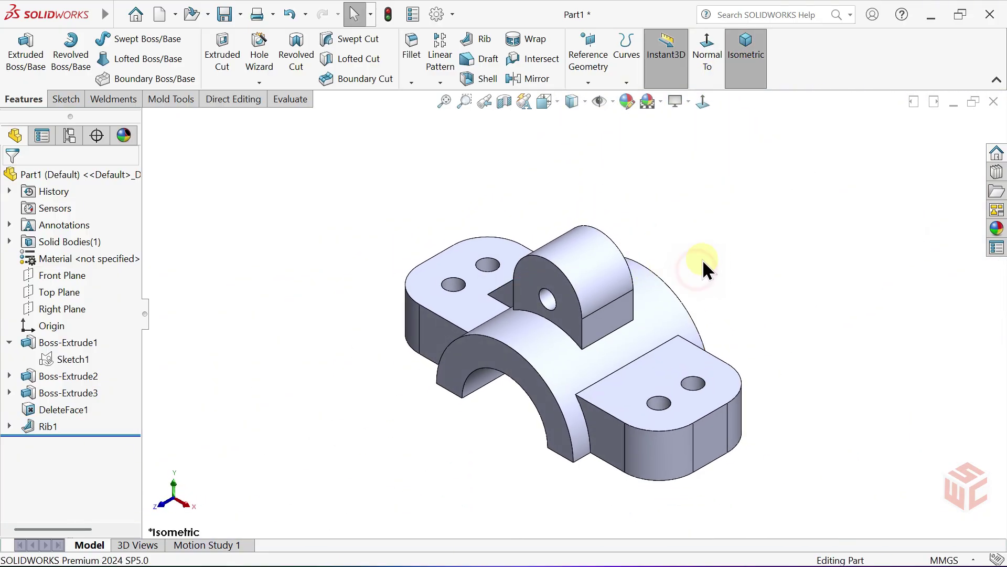
Step: Mirror Rib1 about the Right Plane to create Mirror1 on the opposite flange
{"action": "middle_click_drag", "start_coordinate": [703, 262], "coordinate": [734, 229]}
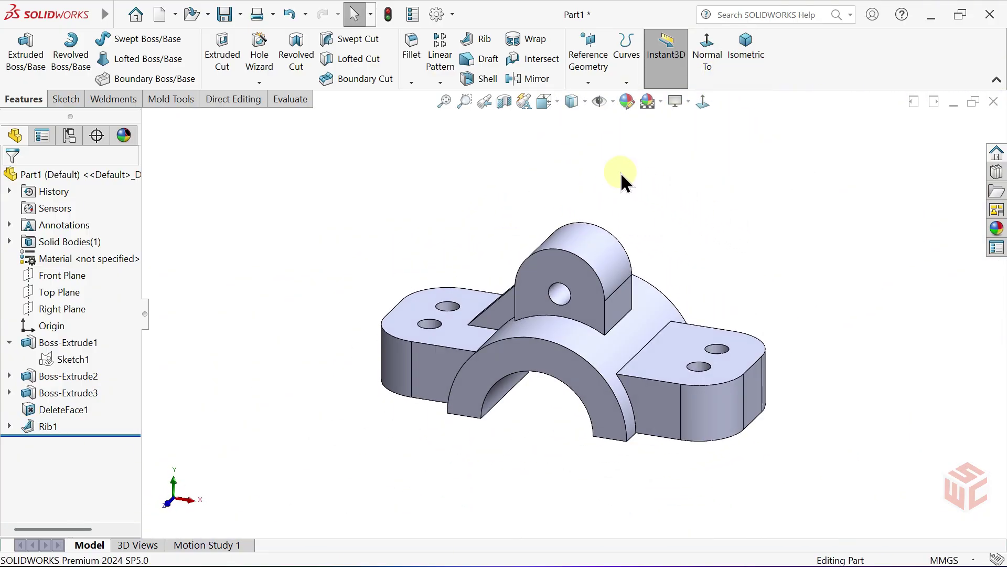
{"action": "left_click", "coordinate": [541, 81]}
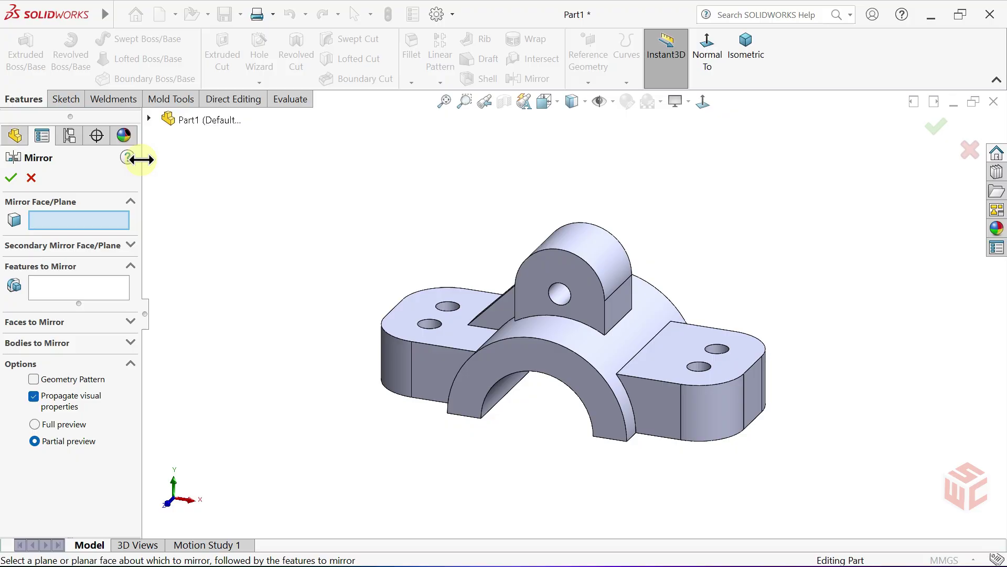
{"action": "left_click", "coordinate": [149, 119]}
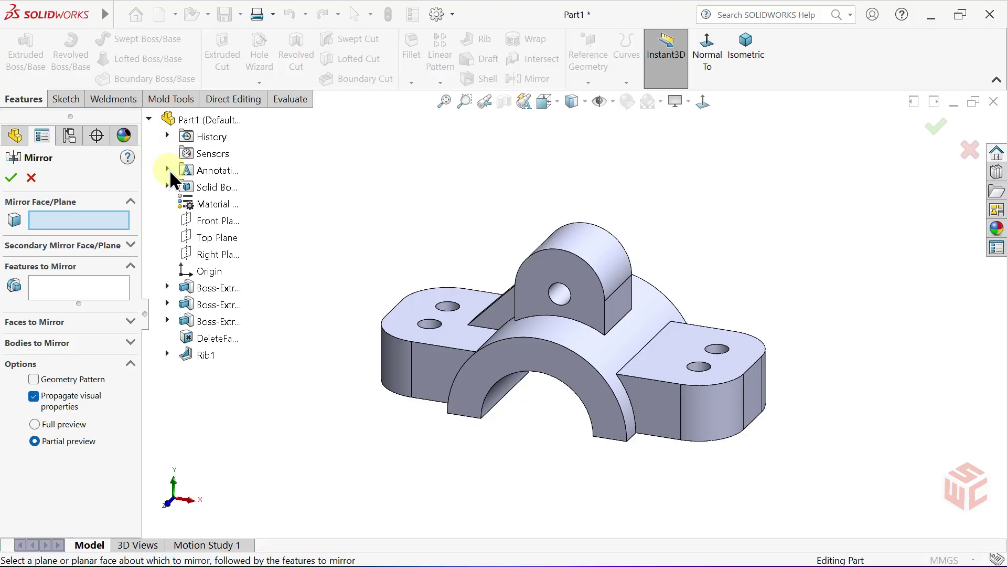
{"action": "left_click", "coordinate": [208, 256]}
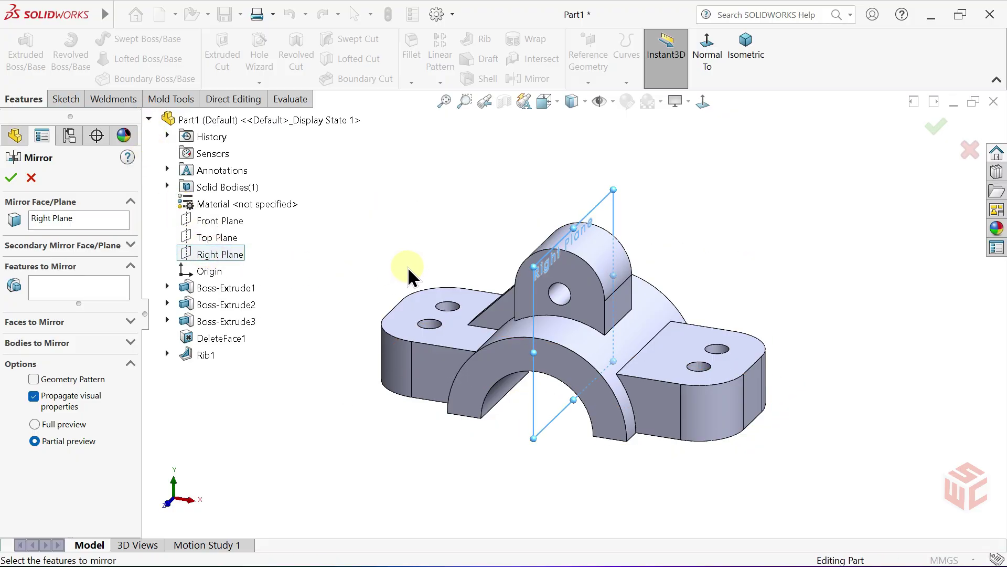
{"action": "middle_click_drag", "start_coordinate": [408, 267], "coordinate": [381, 256]}
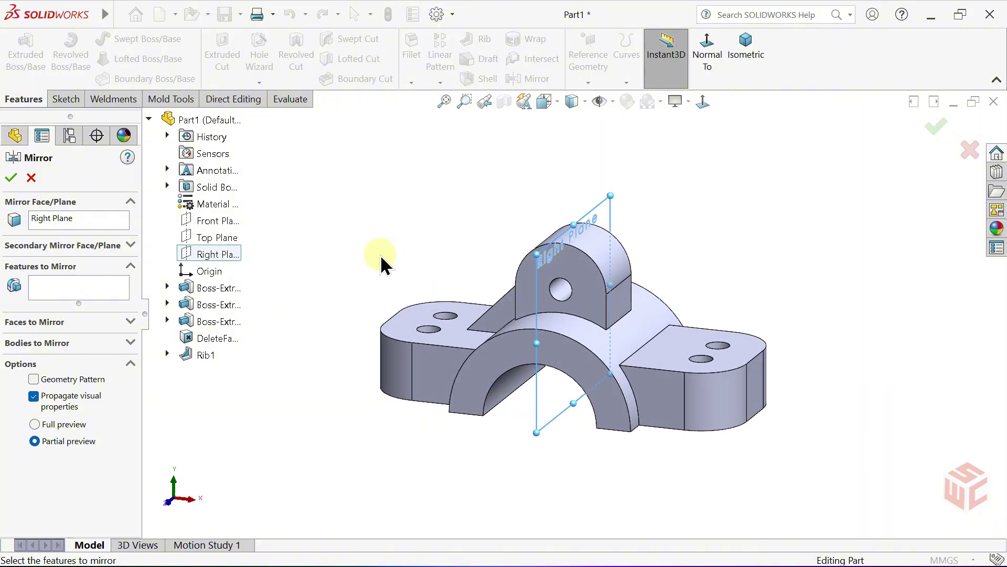
{"action": "left_click", "coordinate": [75, 283]}
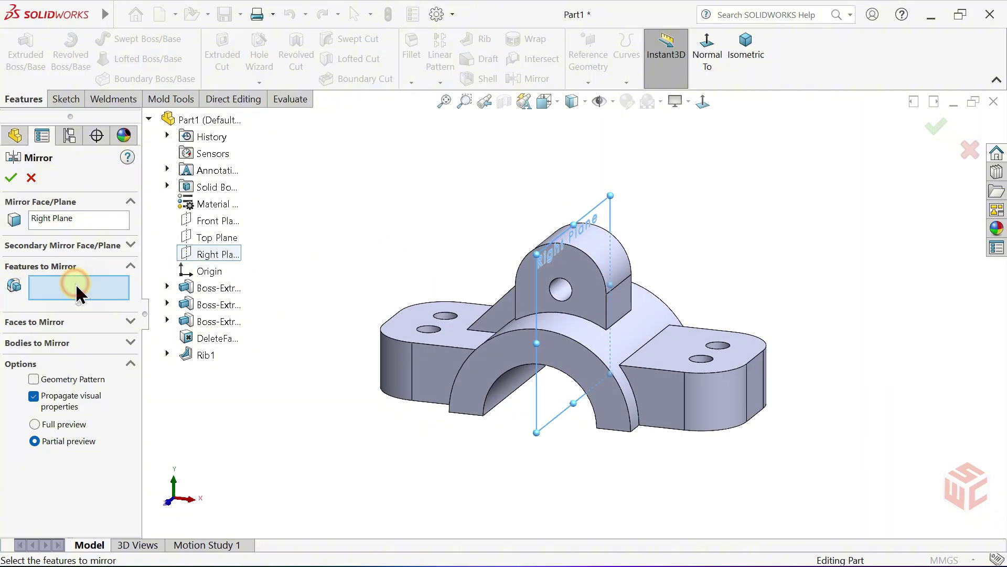
{"action": "left_click", "coordinate": [200, 353]}
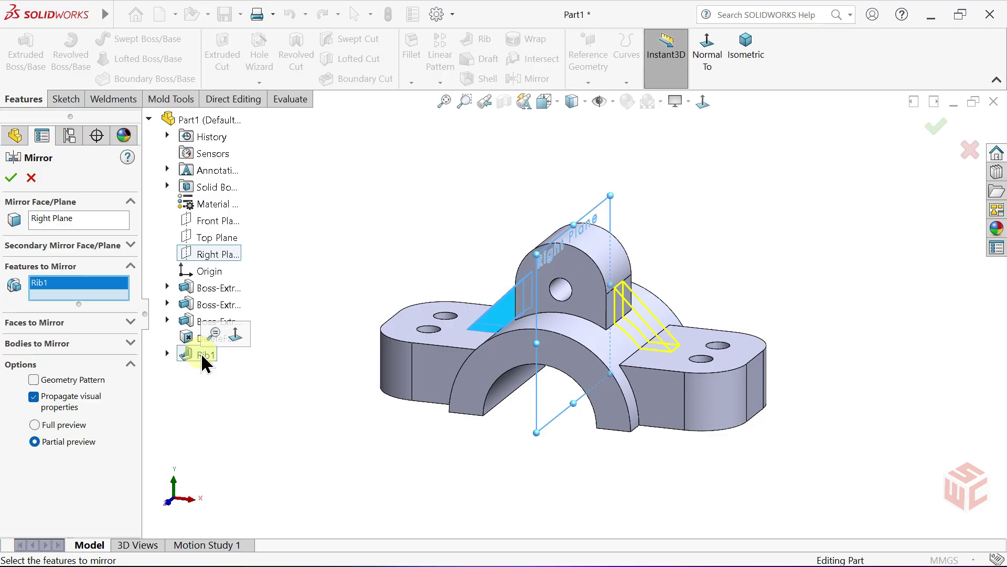
{"action": "left_click", "coordinate": [65, 203]}
{"action": "left_click", "coordinate": [12, 179]}
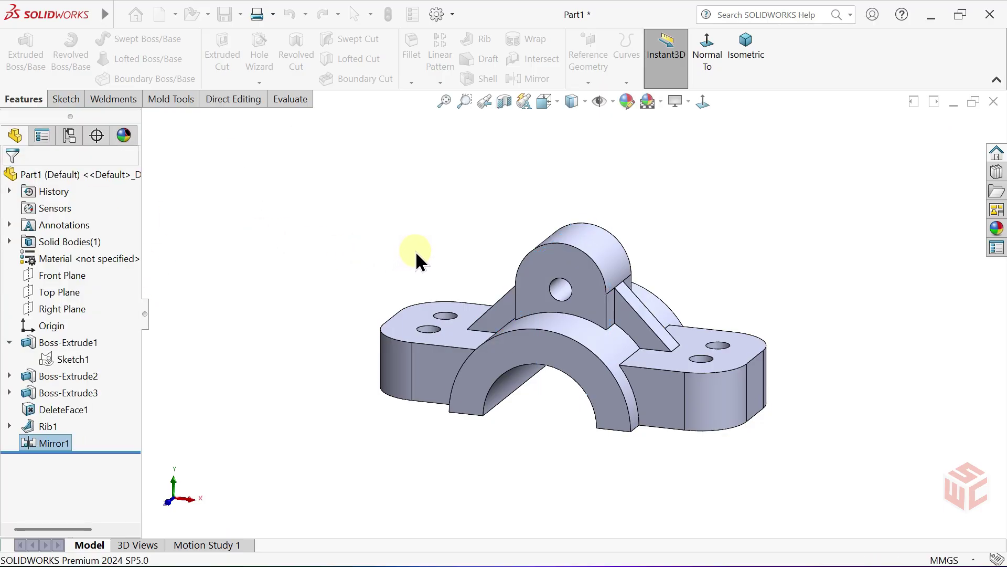
{"action": "middle_click_drag", "start_coordinate": [434, 262], "coordinate": [755, 144]}
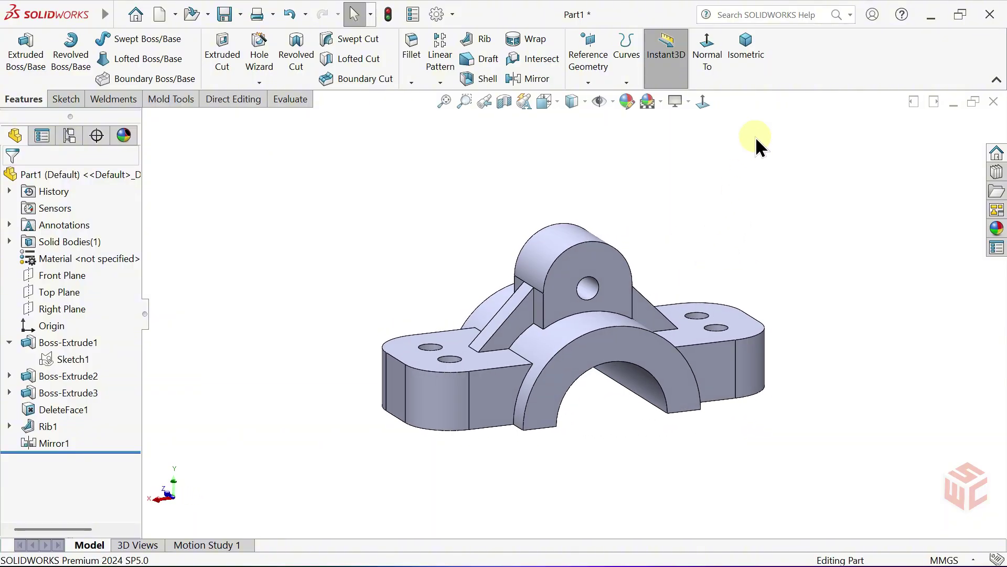
Step: Switch to isometric view and turn on RealView Graphics
{"action": "left_click", "coordinate": [754, 67]}
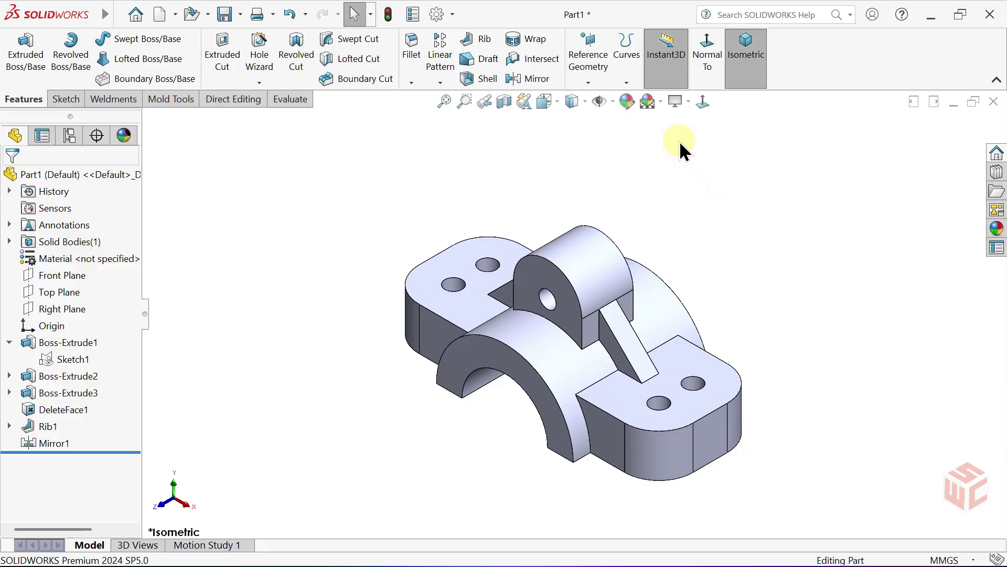
{"action": "left_click", "coordinate": [674, 103]}
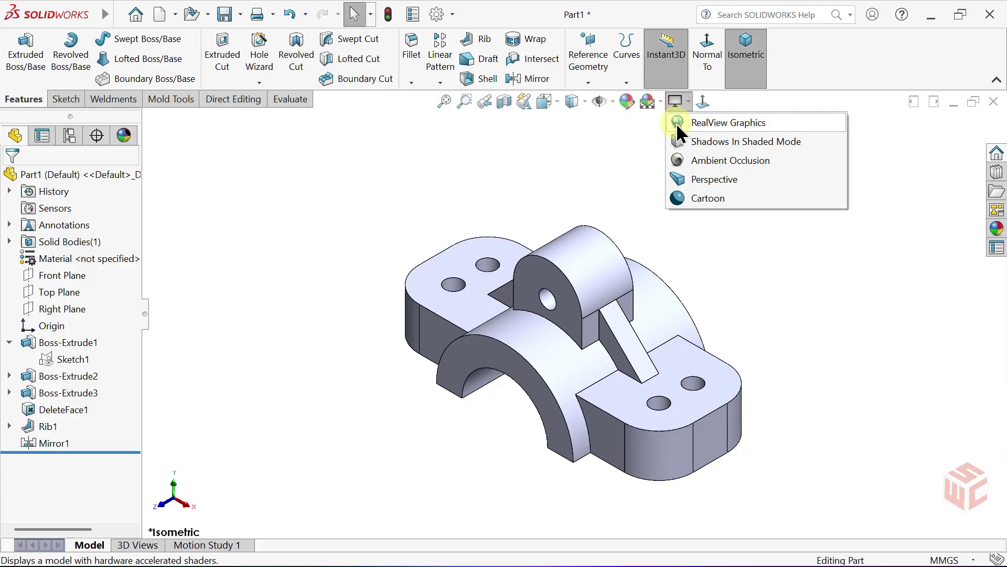
{"action": "left_click", "coordinate": [676, 123]}
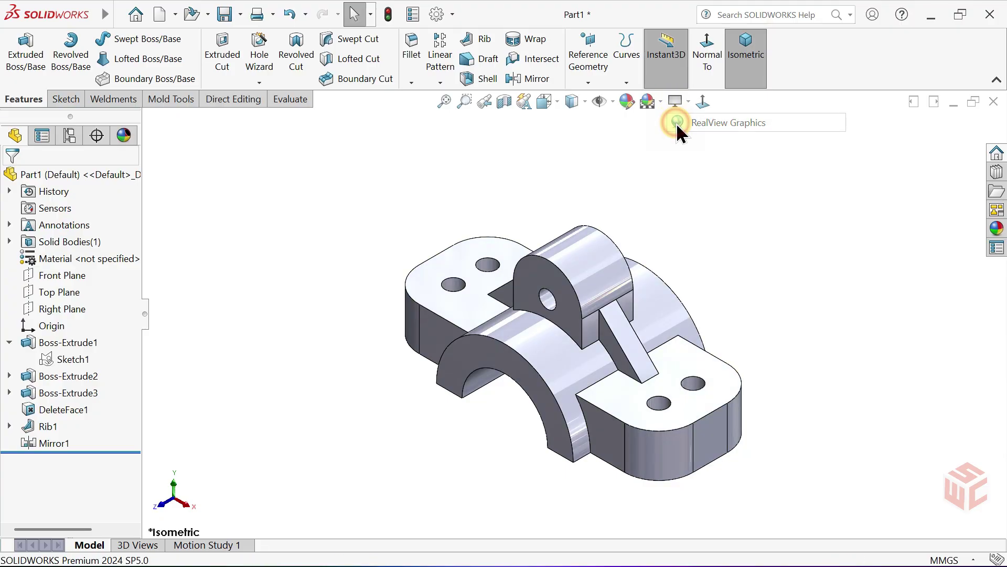
Step: Give the whole part a yellow appearance (RGB 255, 255, 0)
{"action": "left_click", "coordinate": [625, 105]}
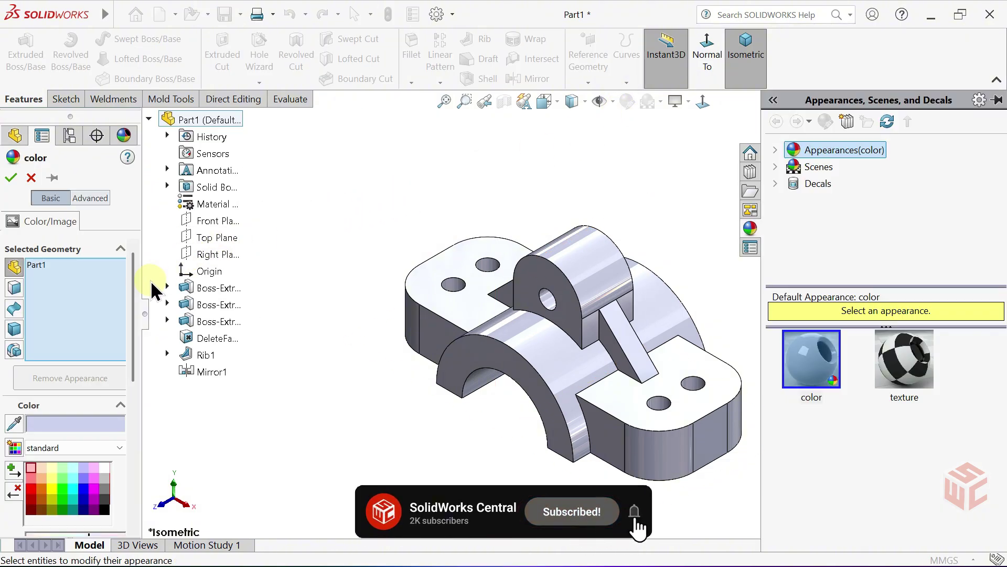
{"action": "left_click_drag", "start_coordinate": [133, 292], "coordinate": [131, 355]}
{"action": "left_click", "coordinate": [54, 351]}
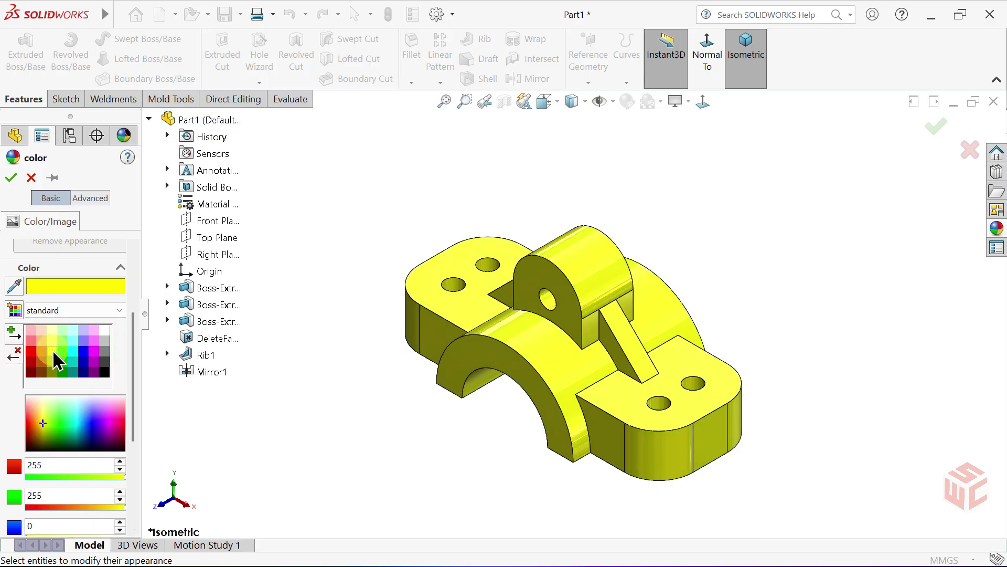
{"action": "left_click", "coordinate": [10, 177]}
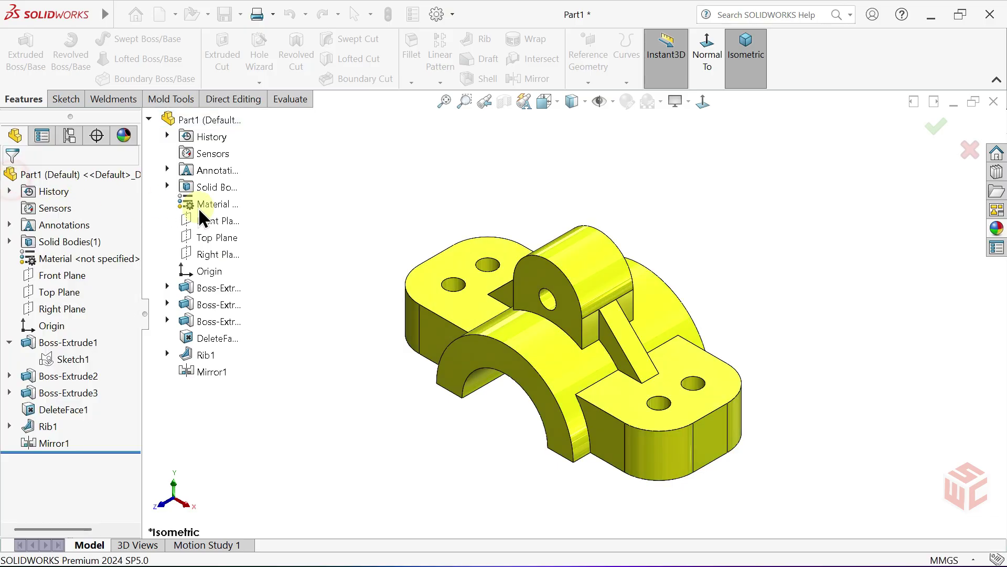
{"action": "middle_click_drag", "start_coordinate": [435, 201], "coordinate": [484, 197]}
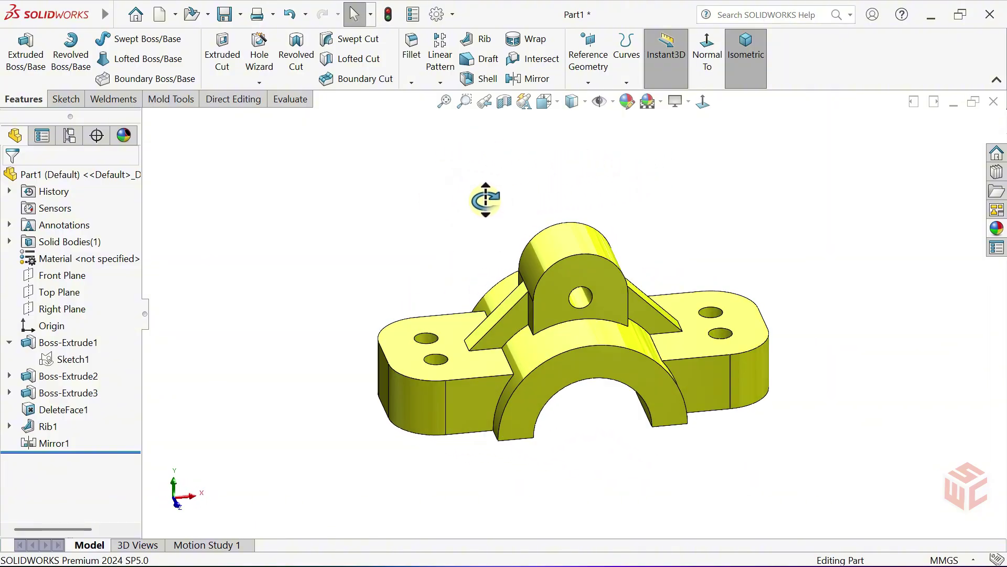
Step: Rotate the yellow part step by step about the view triad axes to inspect it
{"action": "left_click", "coordinate": [743, 69]}
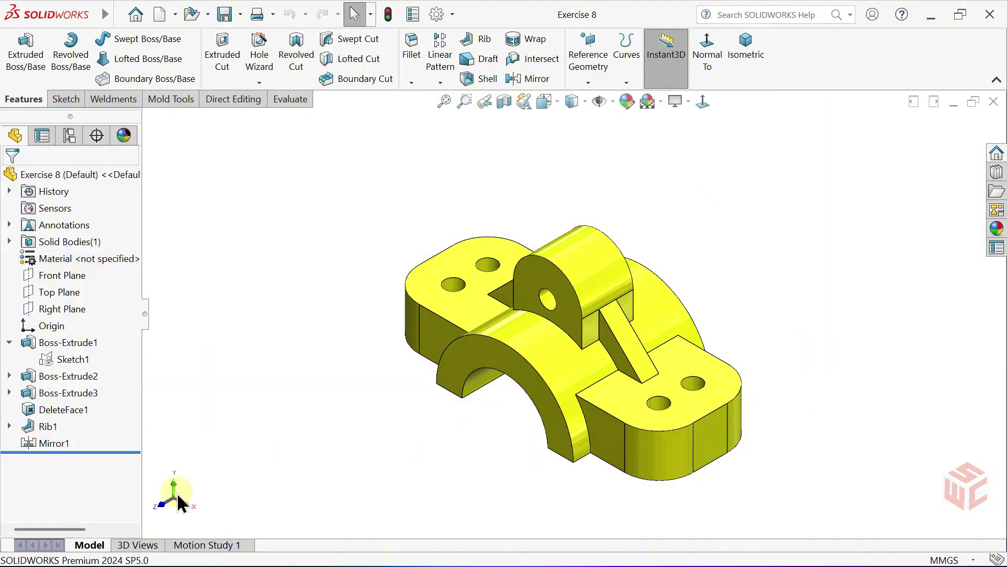
{"action": "left_click", "coordinate": [177, 496], "text": "alt"}
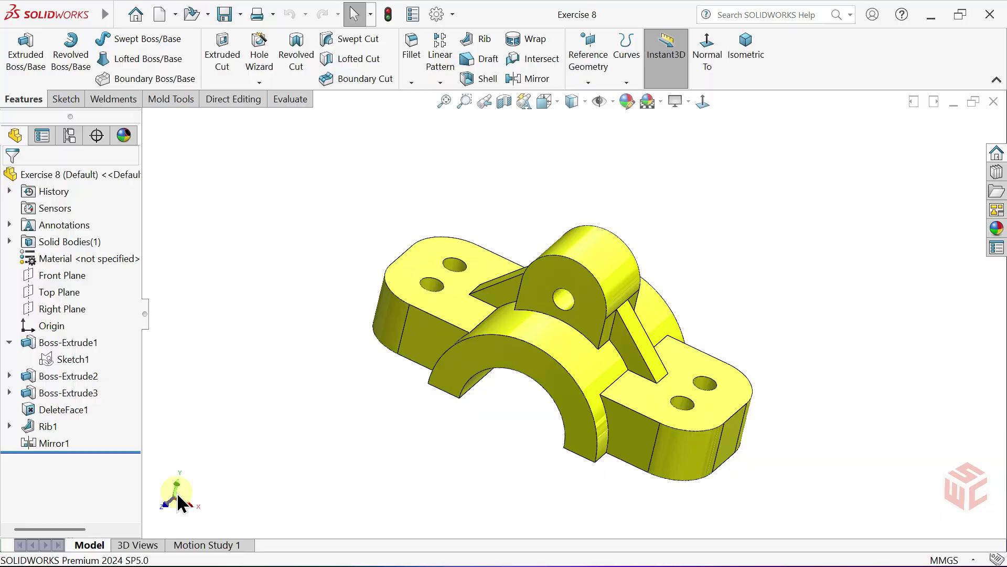
{"action": "left_click", "coordinate": [179, 503], "text": "alt"}
{"action": "left_click", "coordinate": [178, 503], "text": "alt"}
{"action": "left_click", "coordinate": [178, 502], "text": "alt"}
{"action": "left_click", "coordinate": [178, 502], "text": "alt"}
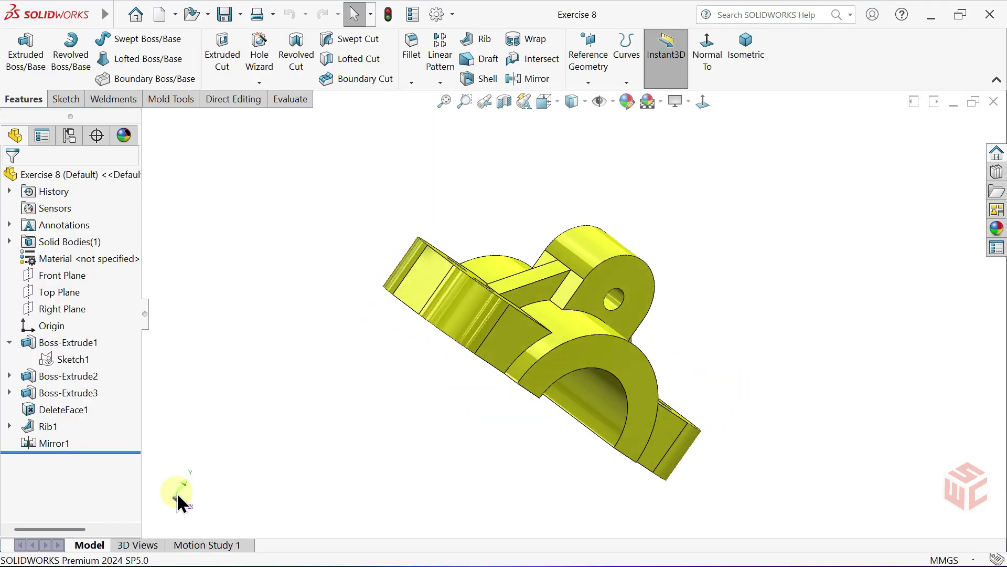
{"action": "left_click", "coordinate": [179, 503], "text": "alt"}
{"action": "left_click", "coordinate": [179, 503], "text": "alt"}
{"action": "left_click", "coordinate": [179, 503], "text": "alt"}
{"action": "left_click", "coordinate": [179, 502], "text": "alt"}
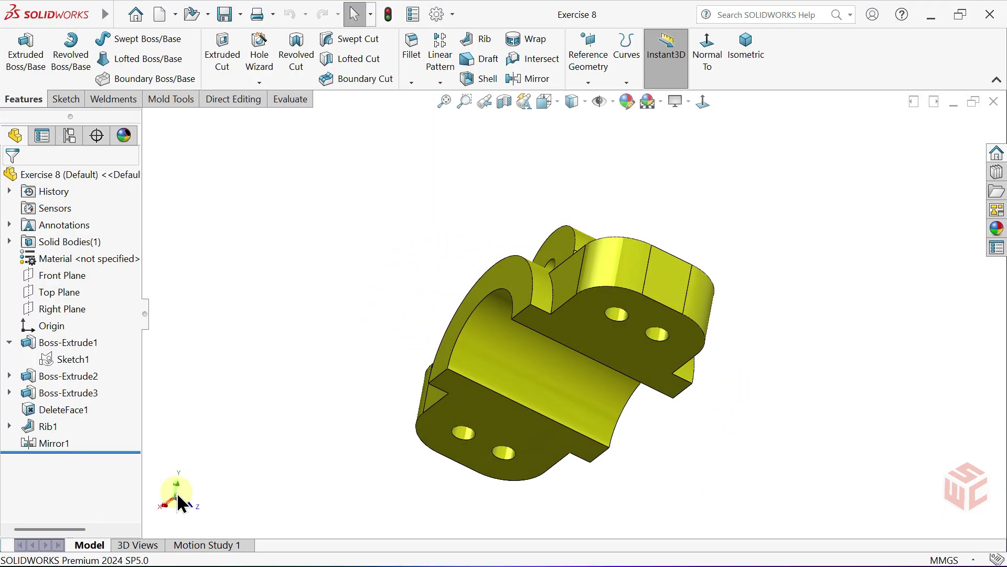
{"action": "left_click", "coordinate": [179, 502], "text": "alt"}
{"action": "left_click", "coordinate": [178, 502], "text": "alt"}
{"action": "left_click", "coordinate": [179, 502], "text": "alt"}
{"action": "left_click", "coordinate": [179, 502], "text": "alt"}
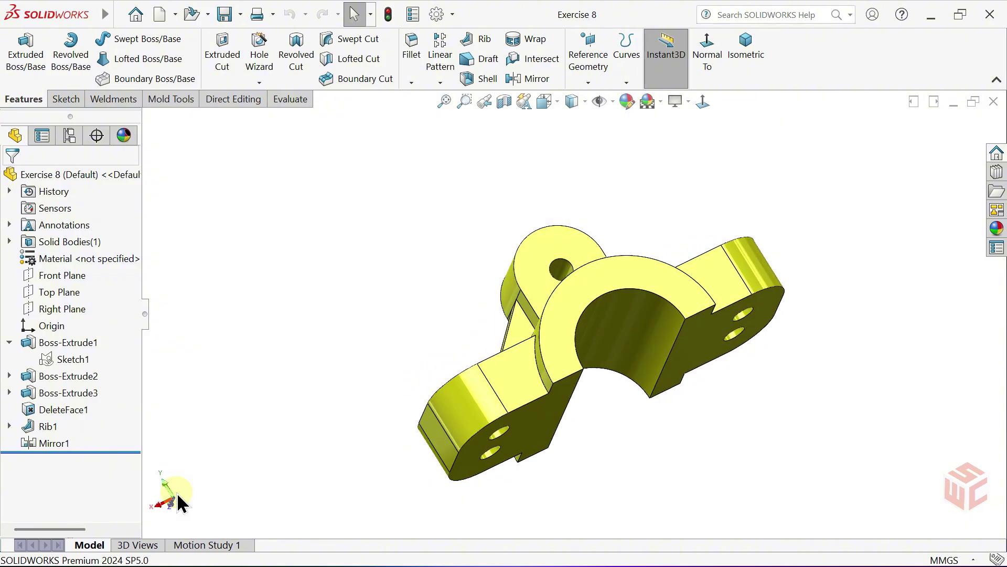
{"action": "left_click", "coordinate": [179, 502], "text": "alt"}
{"action": "left_click", "coordinate": [178, 502], "text": "alt"}
{"action": "left_click", "coordinate": [178, 502], "text": "alt"}
{"action": "left_click", "coordinate": [178, 502], "text": "alt"}
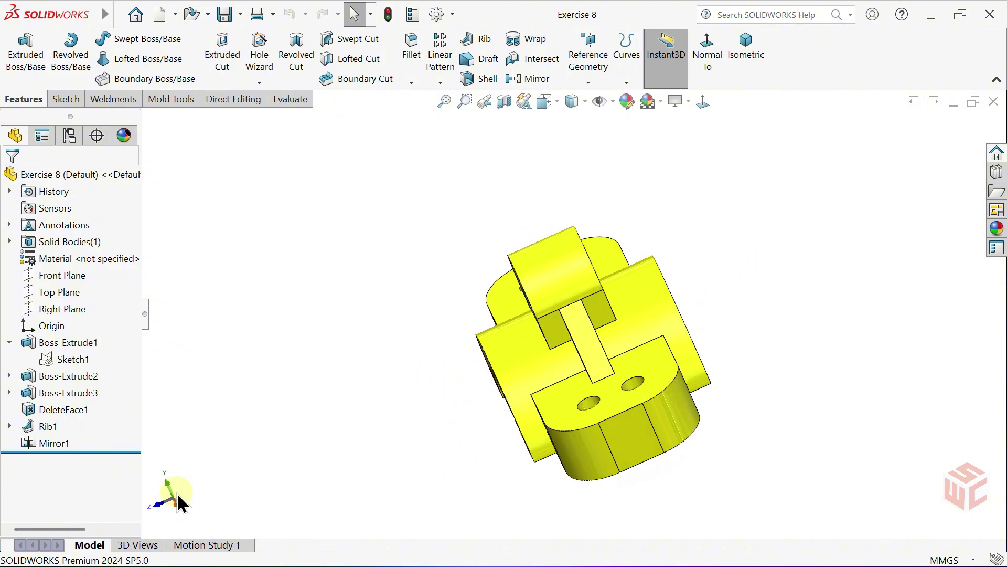
{"action": "left_click", "coordinate": [178, 502], "text": "alt"}
{"action": "left_click", "coordinate": [178, 503], "text": "alt"}
{"action": "left_click", "coordinate": [179, 503], "text": "alt"}
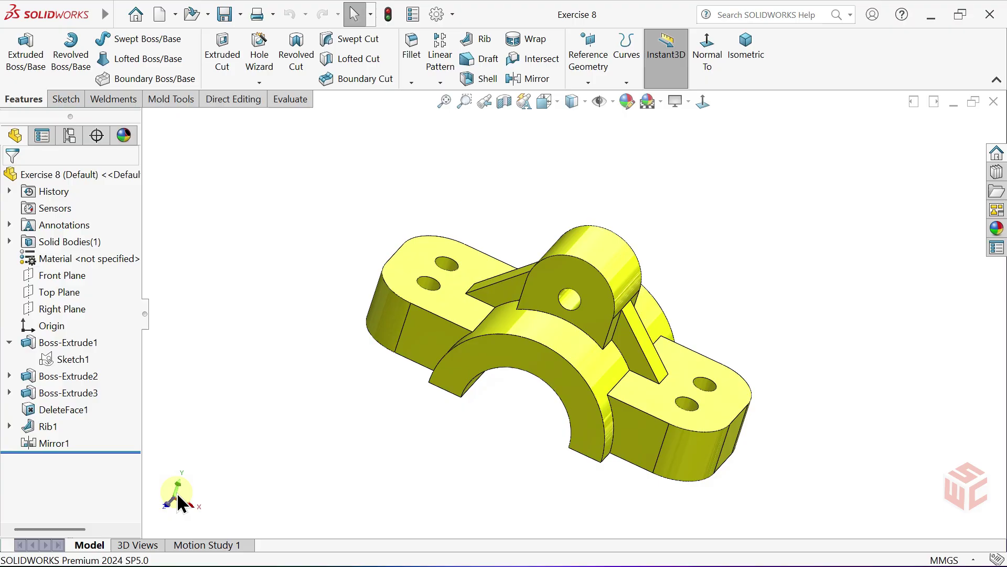
Step: Check the part from Front, Right, Top and Bottom views, then return to Isometric
{"action": "left_click", "coordinate": [179, 503]}
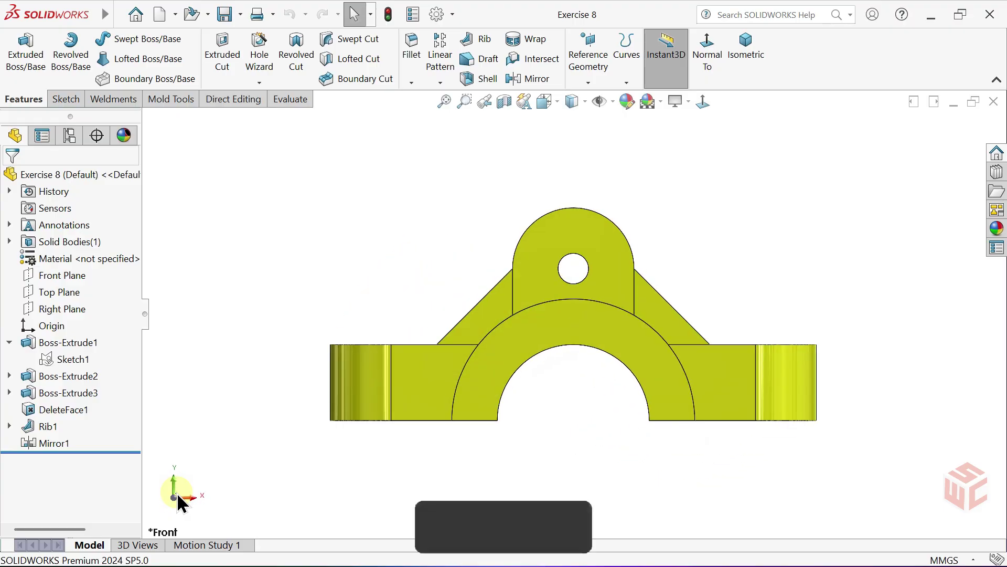
{"action": "left_click", "coordinate": [178, 503]}
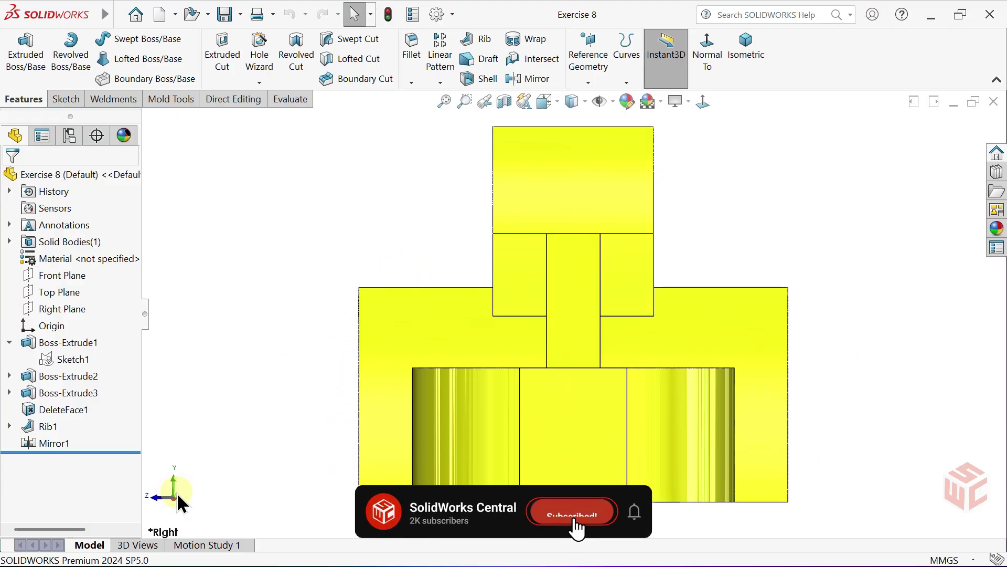
{"action": "left_click", "coordinate": [178, 503]}
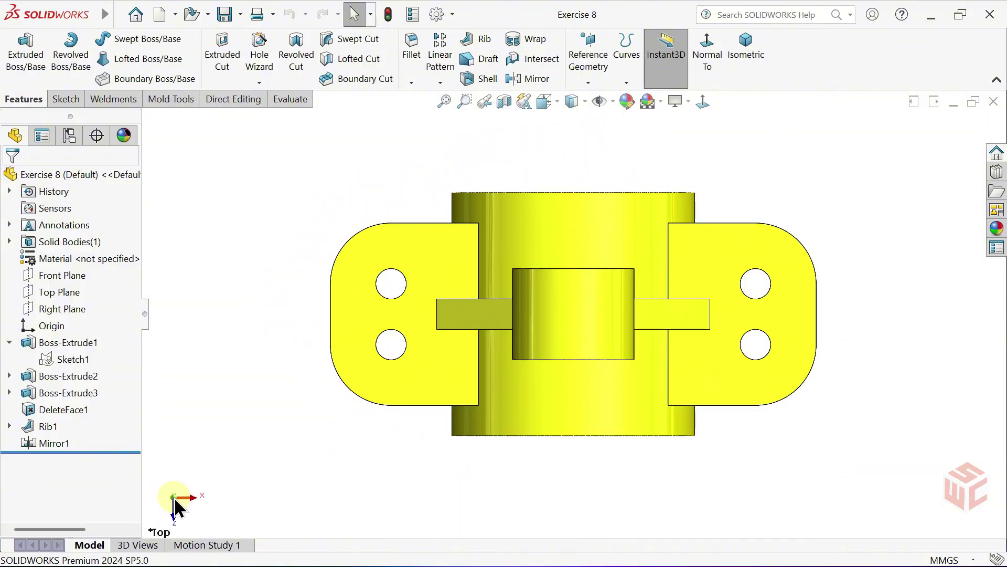
{"action": "left_click", "coordinate": [175, 501]}
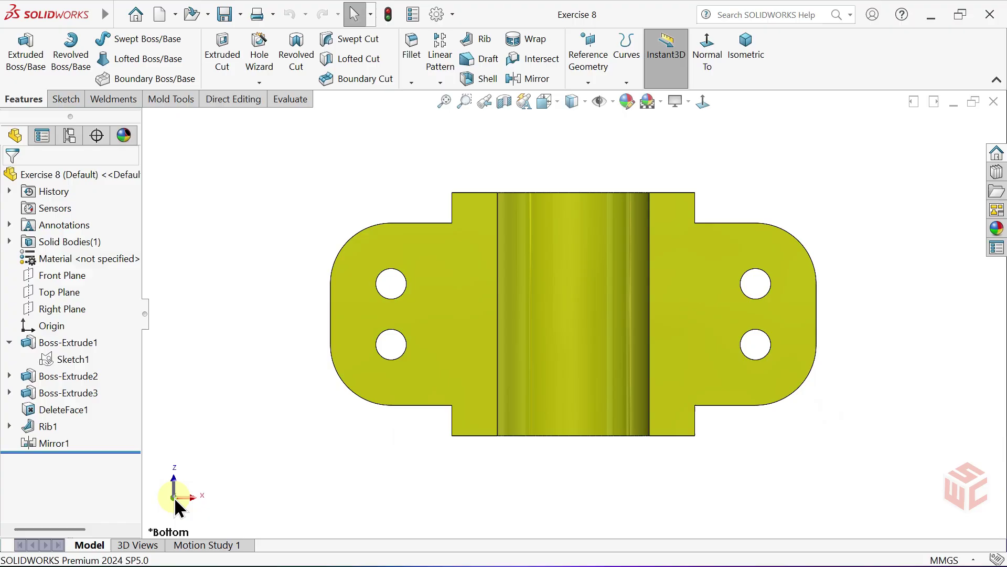
{"action": "key", "text": "ctrl+7"}
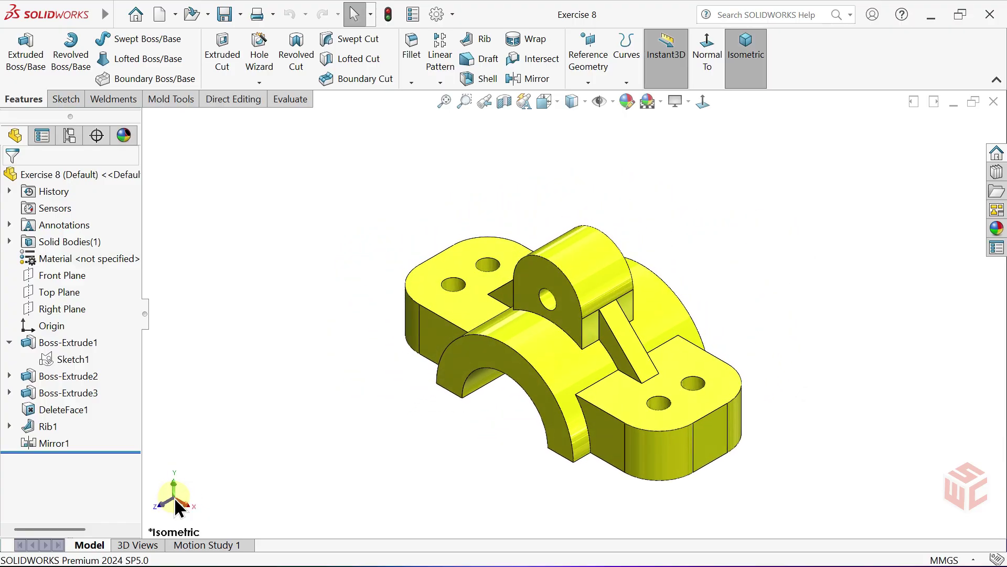